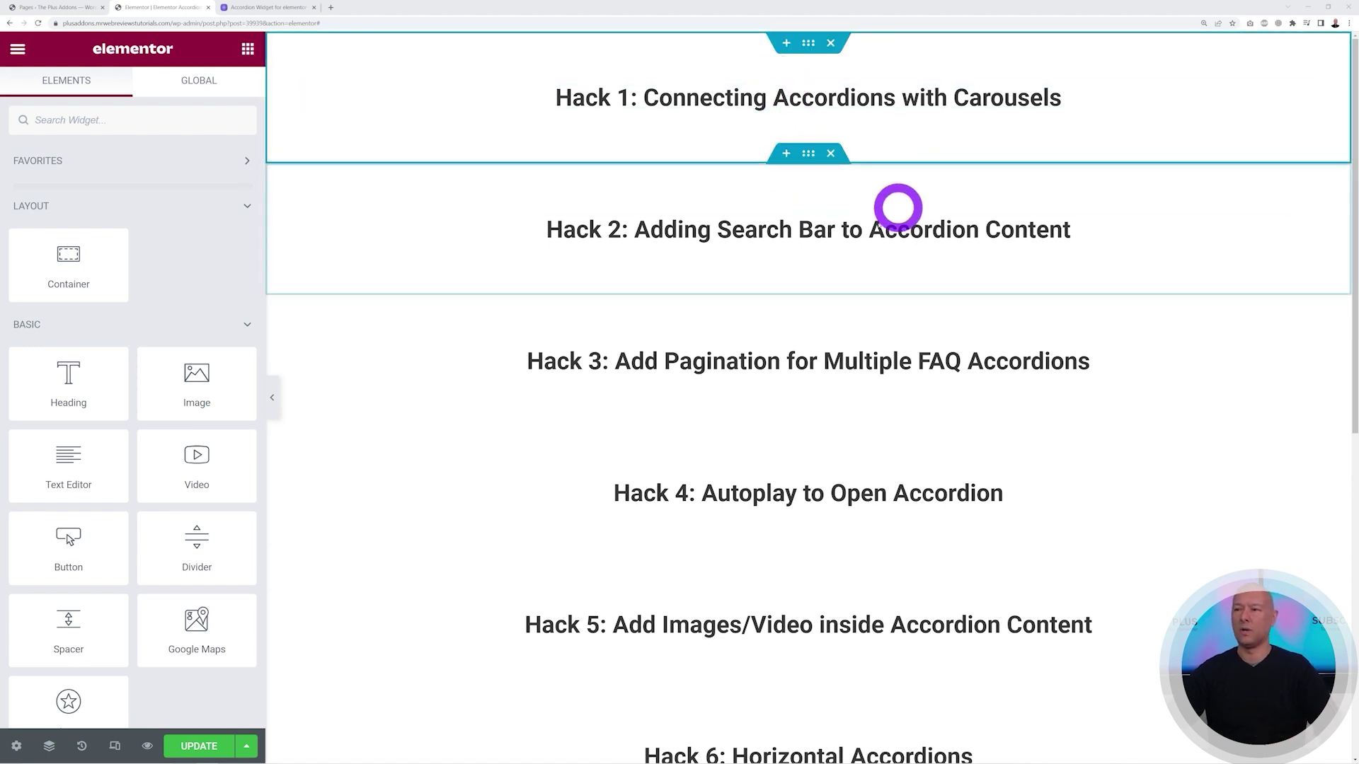
# Step: Insert a new single-row empty container above the Hack 2 section
pyautogui.click(787, 155)
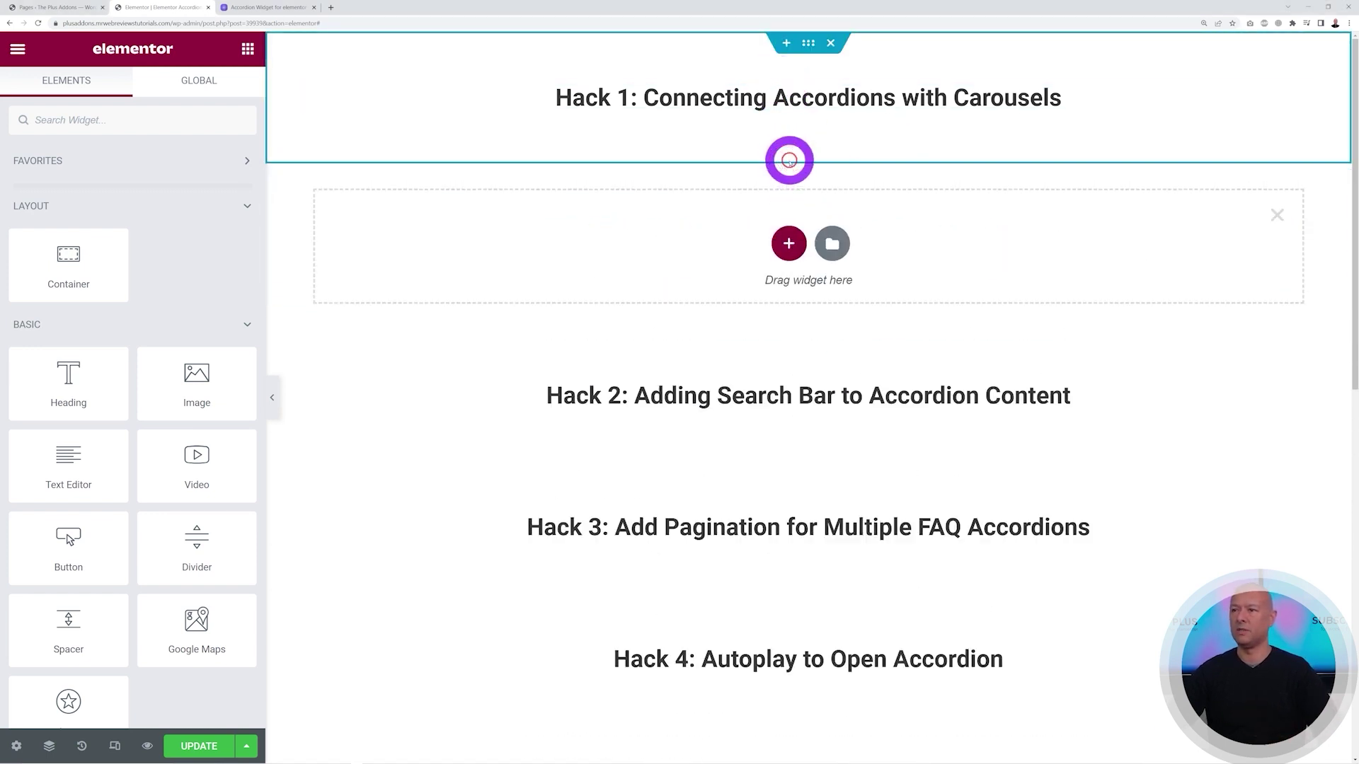
pyautogui.click(792, 242)
pyautogui.click(671, 290)
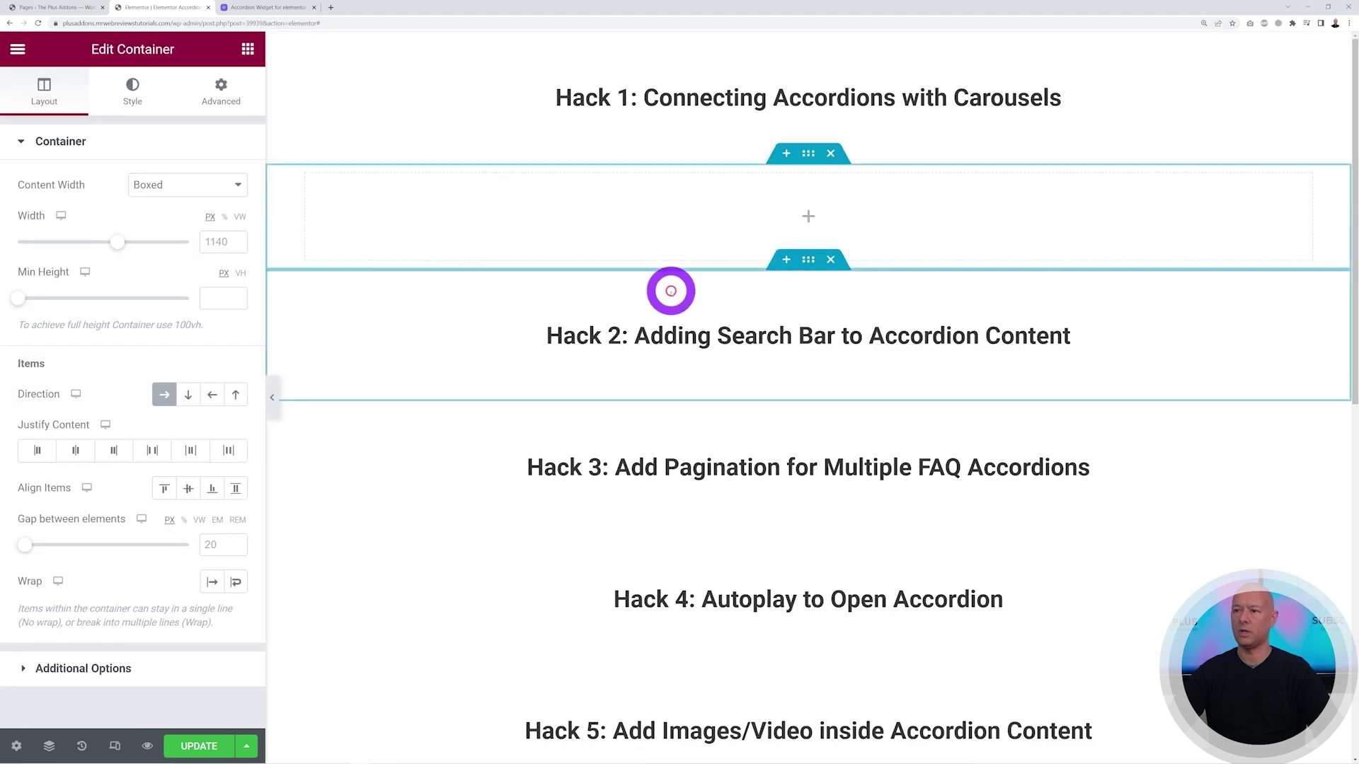
# Step: Set the Hack 2 container's top margin to 800
pyautogui.click(225, 98)
pyautogui.click(41, 205)
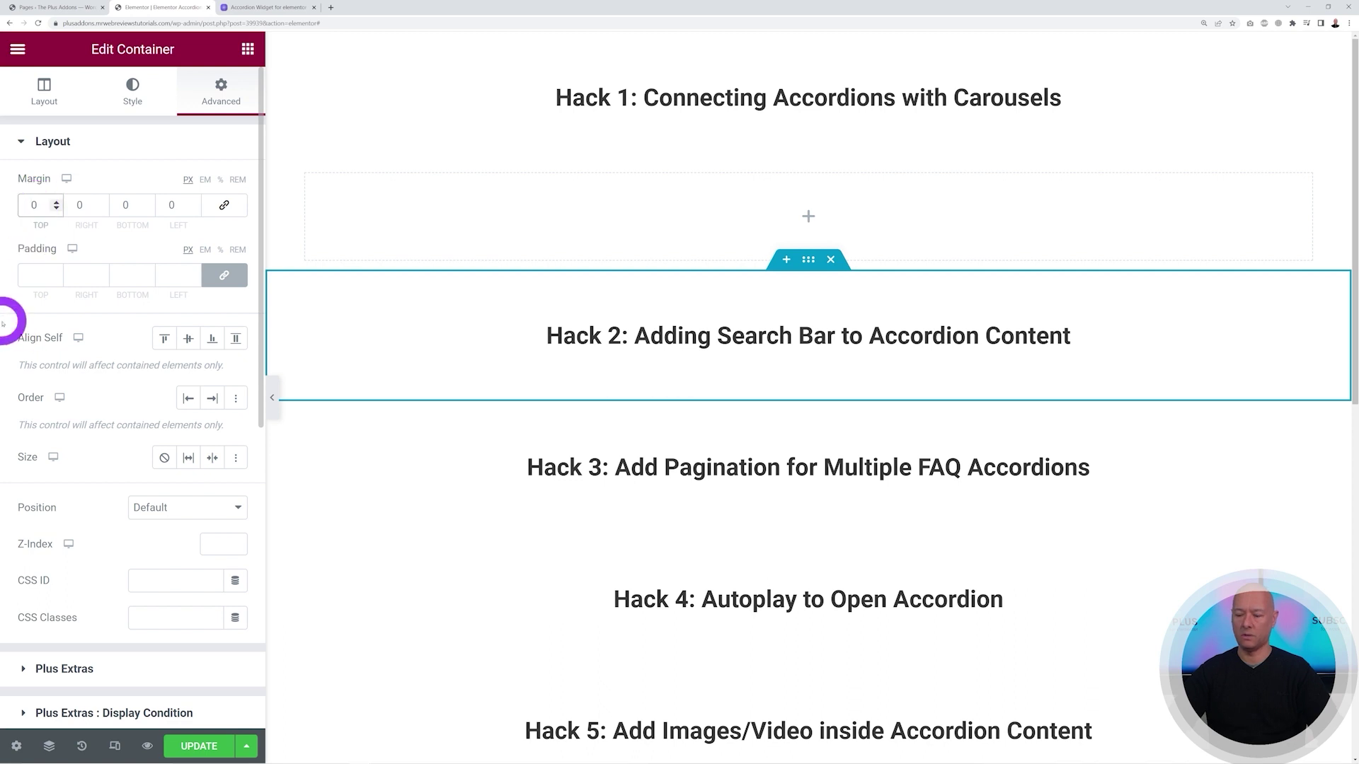
pyautogui.write('800')
pyautogui.moveTo(819, 222)
pyautogui.click(808, 154)
pyautogui.click(247, 48)
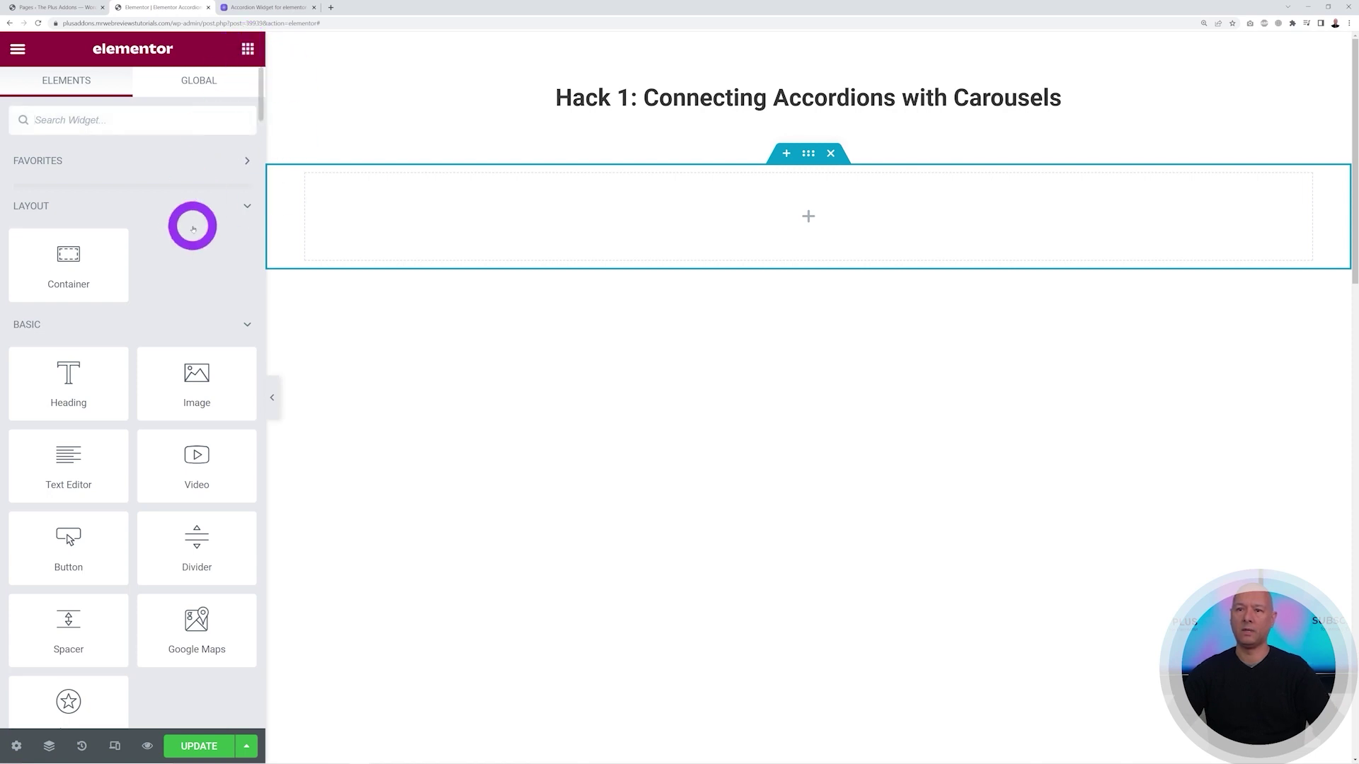
# Step: Nest a Container inside the empty section and duplicate it to get two side-by-side columns
pyautogui.moveTo(87, 262); pyautogui.dragTo(375, 214)
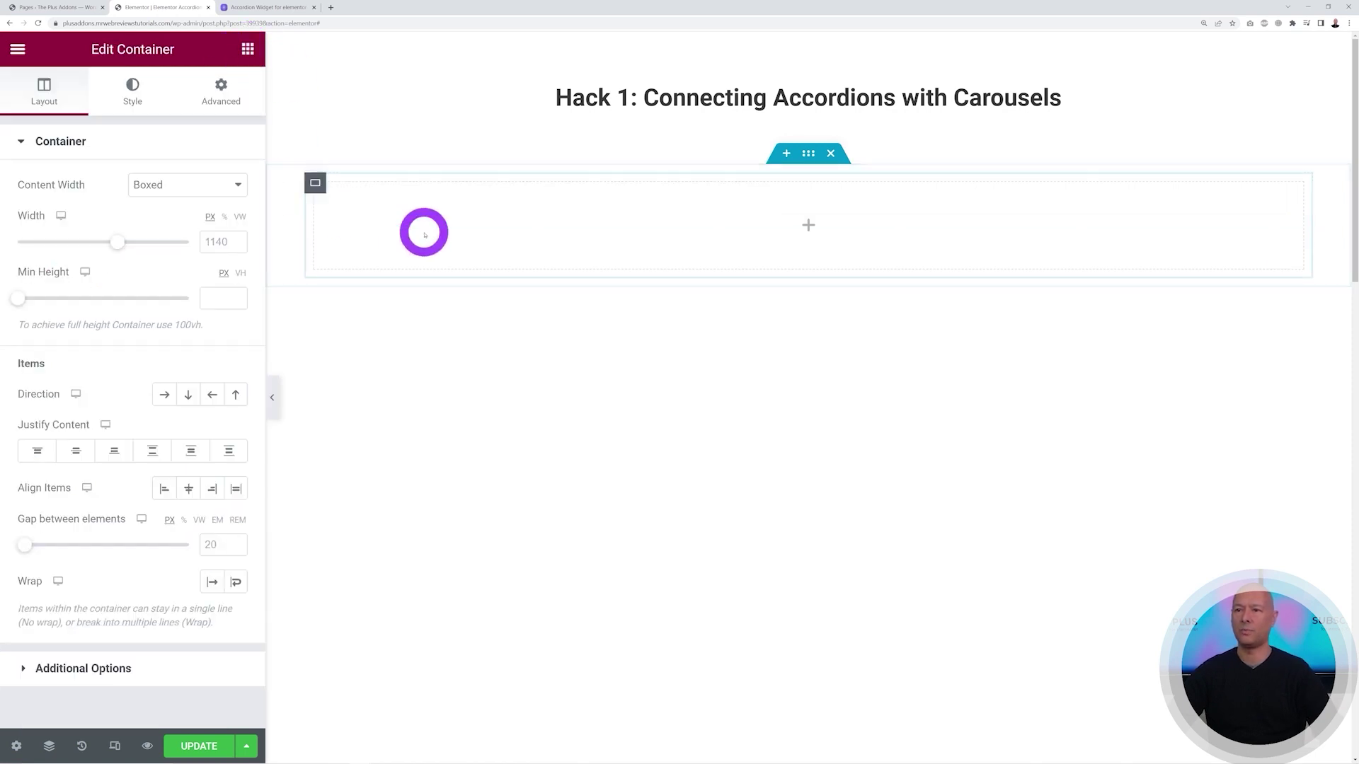
pyautogui.rightClick(314, 186)
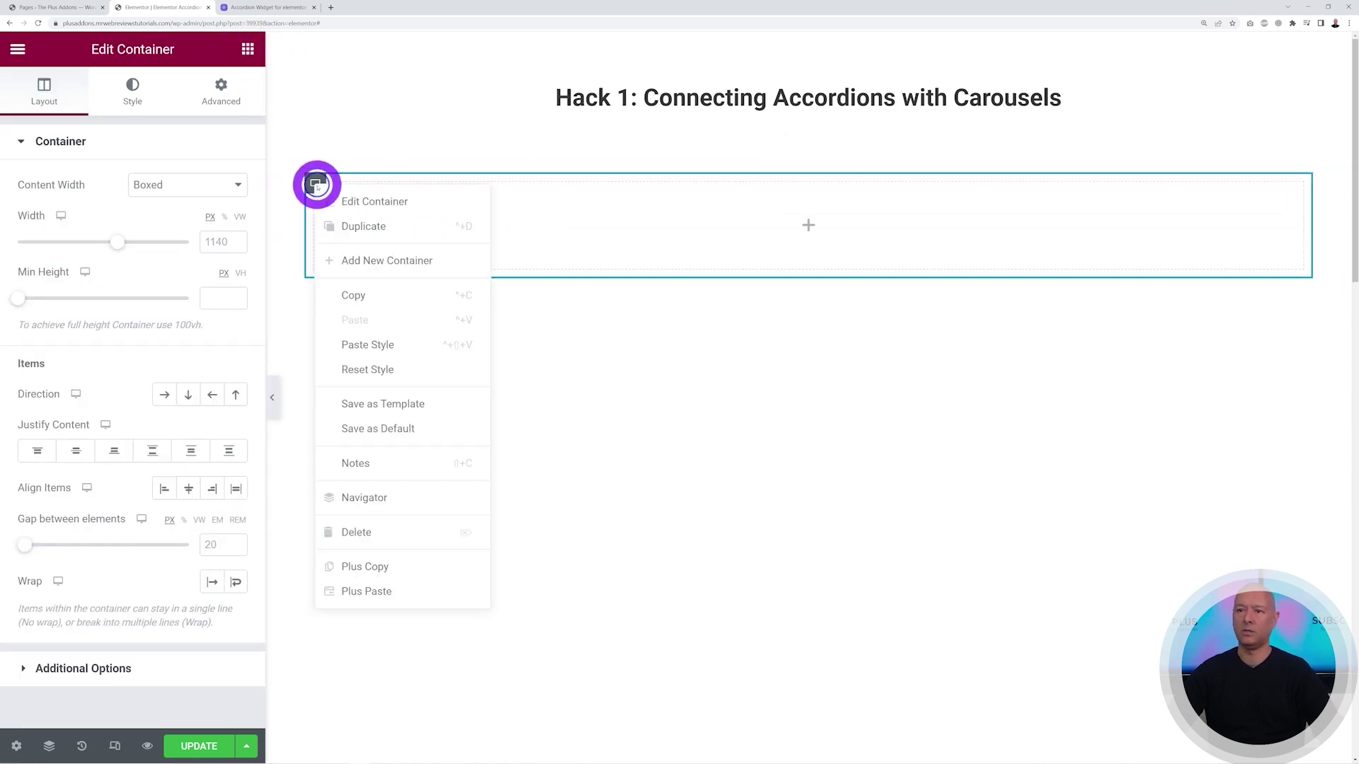
pyautogui.click(391, 225)
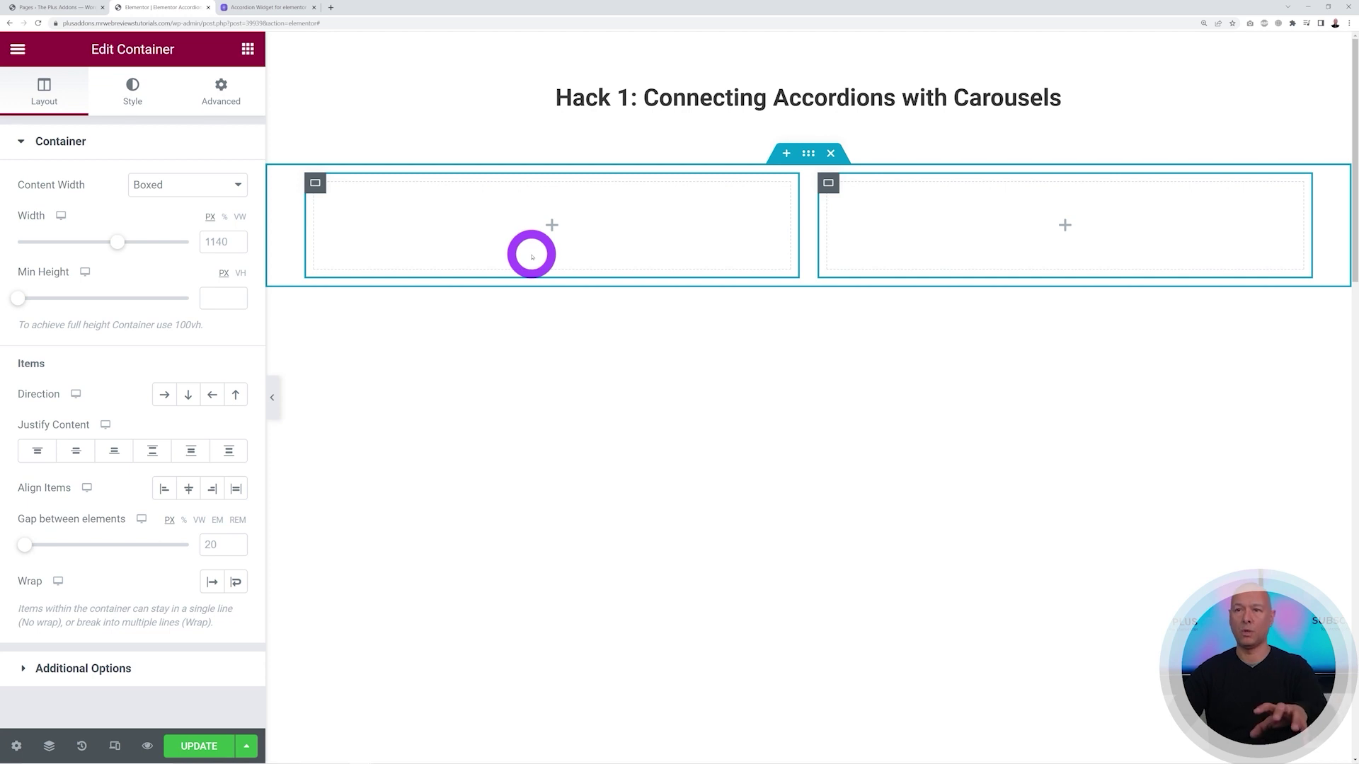
pyautogui.click(247, 49)
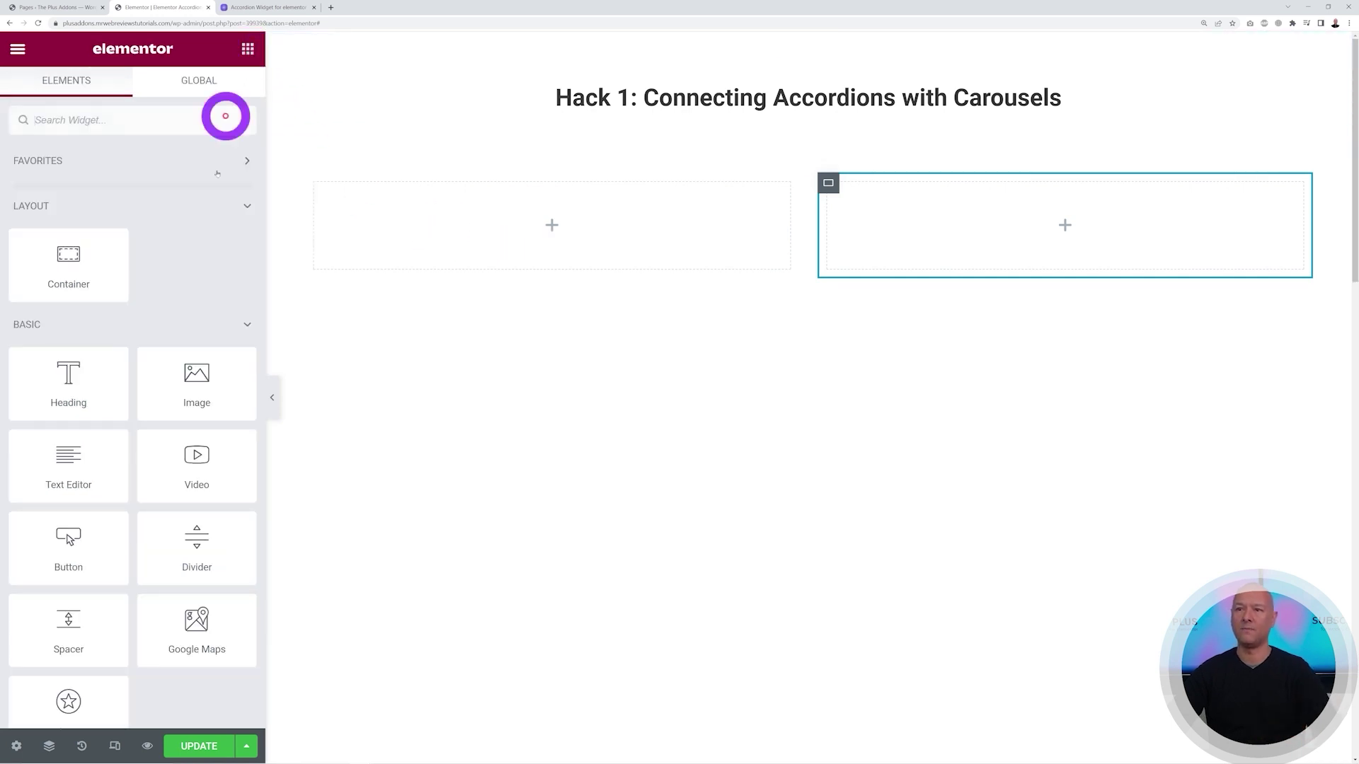
# Step: Find the Plus Addons accordion with 'accor' and place it in the left column
pyautogui.click(137, 121)
pyautogui.write('accord')
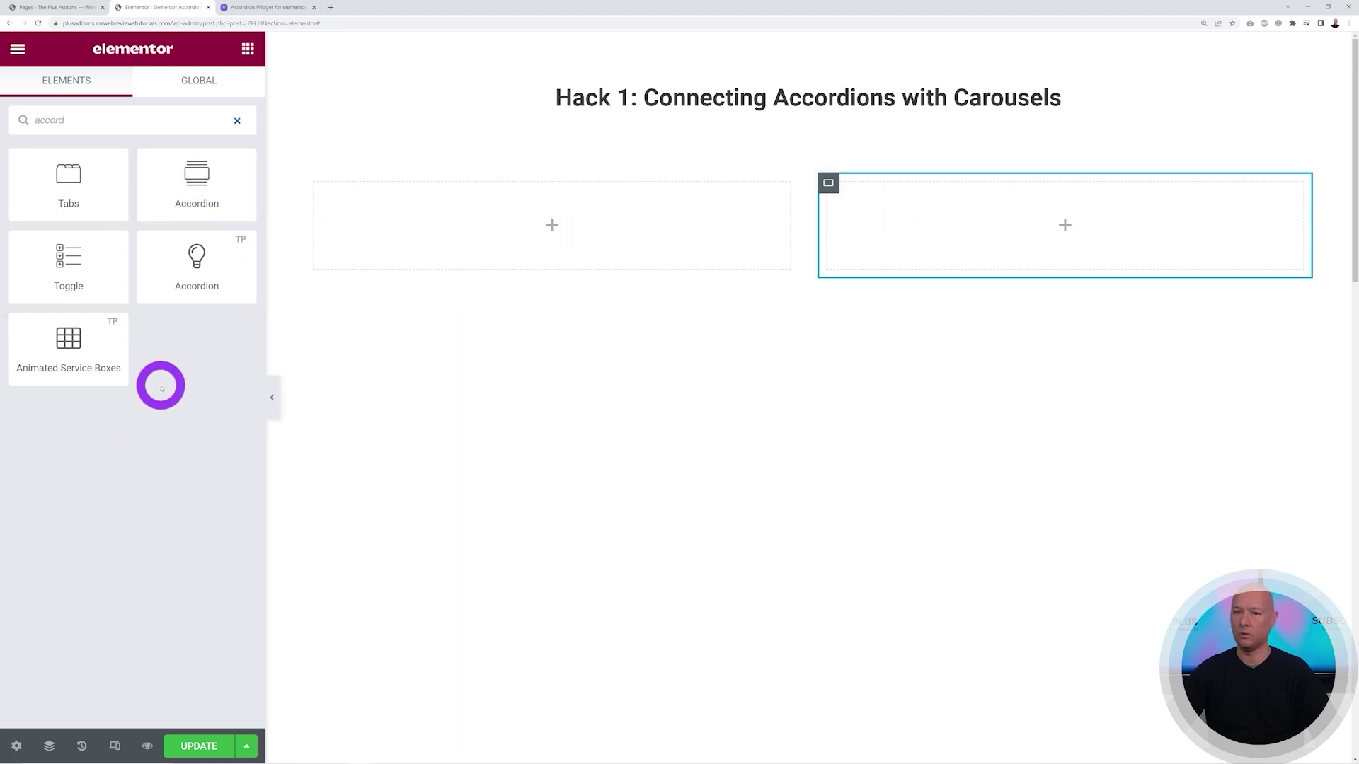
pyautogui.moveTo(207, 275); pyautogui.dragTo(475, 215)
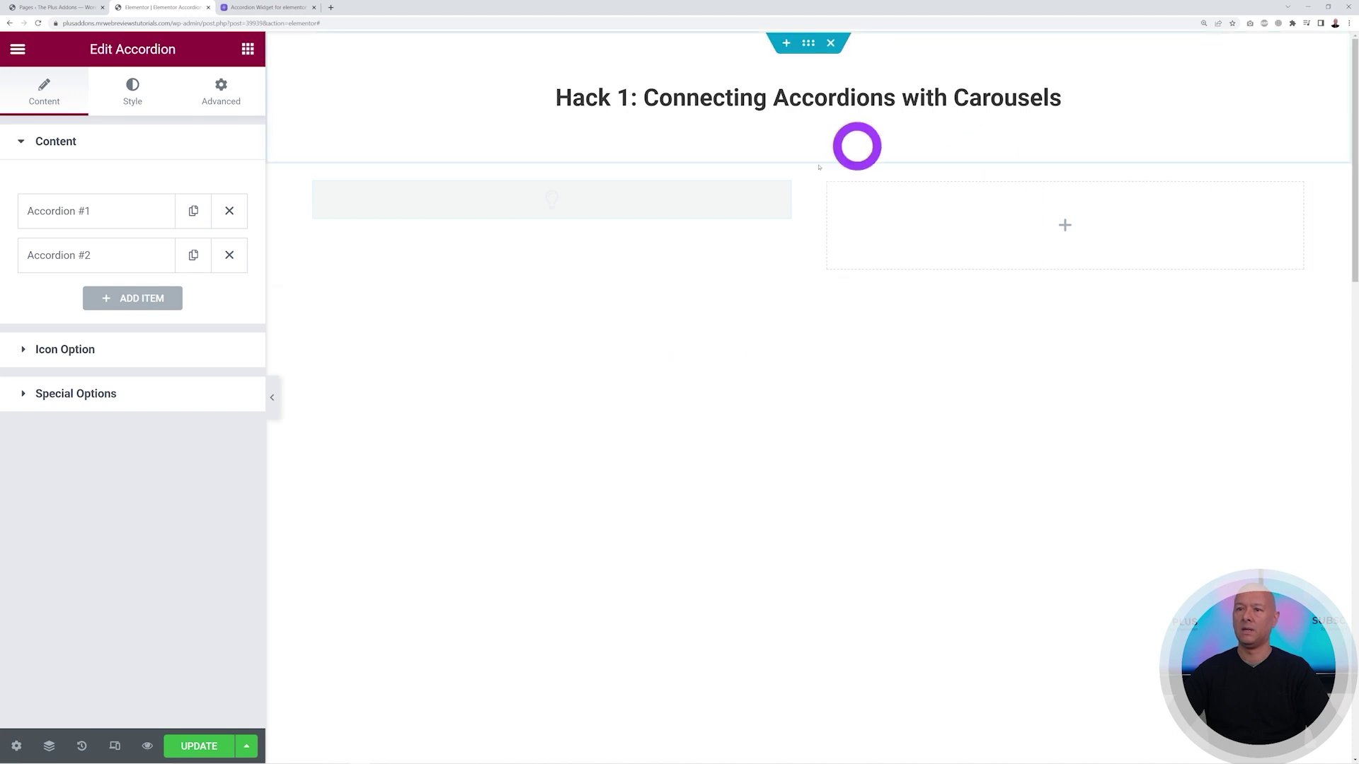
# Step: Find Carousel Anything with 'caro' and place it in the right column
pyautogui.click(247, 47)
pyautogui.write('carousel')
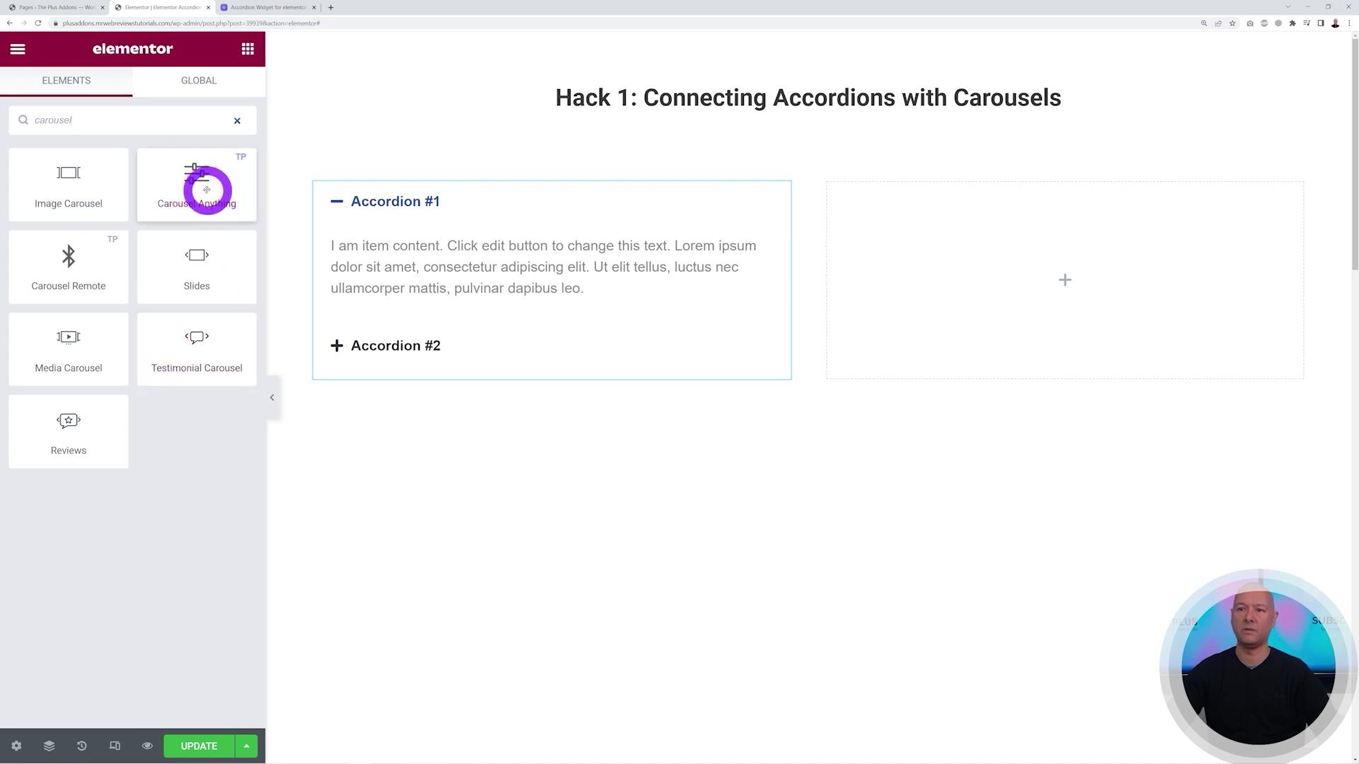
pyautogui.moveTo(209, 186); pyautogui.dragTo(952, 285)
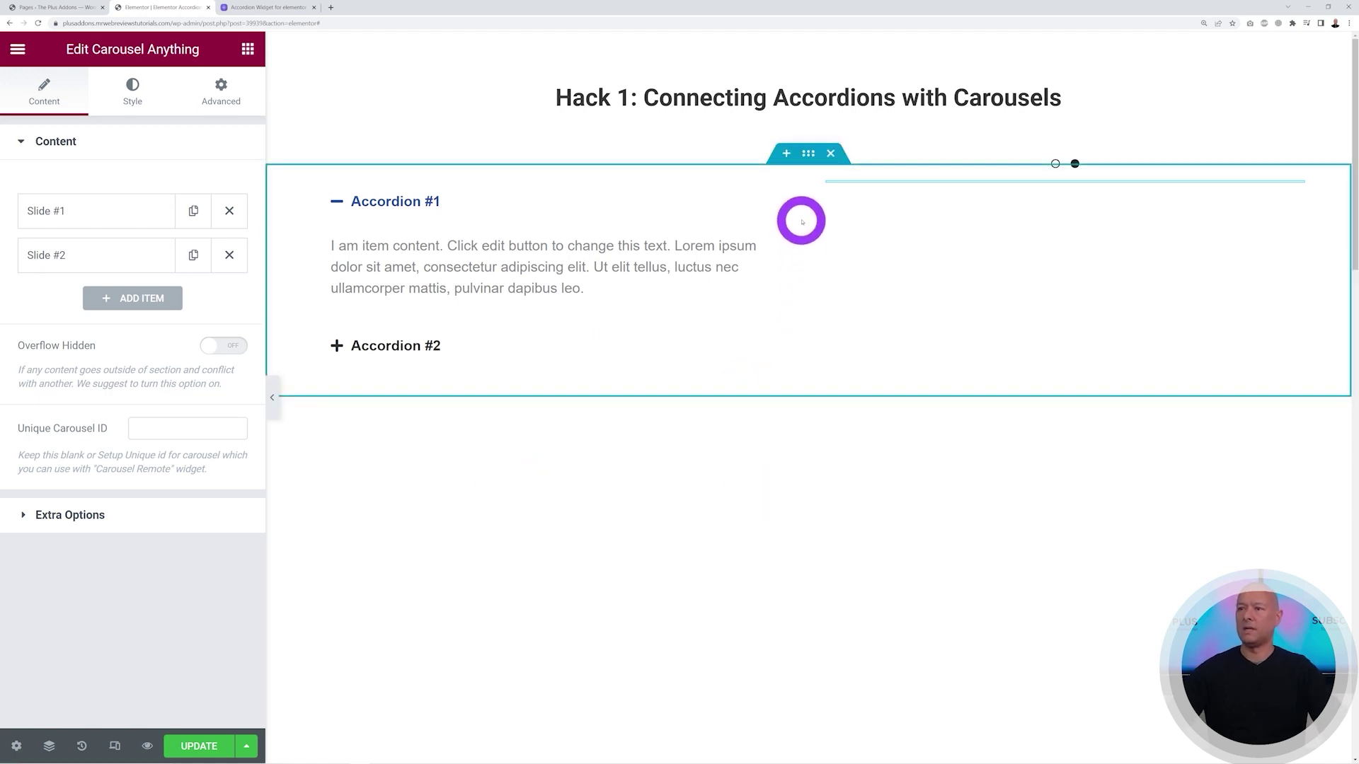
# Step: Give the outer two-column container a classic dark purple background from a pasted hex
pyautogui.click(807, 155)
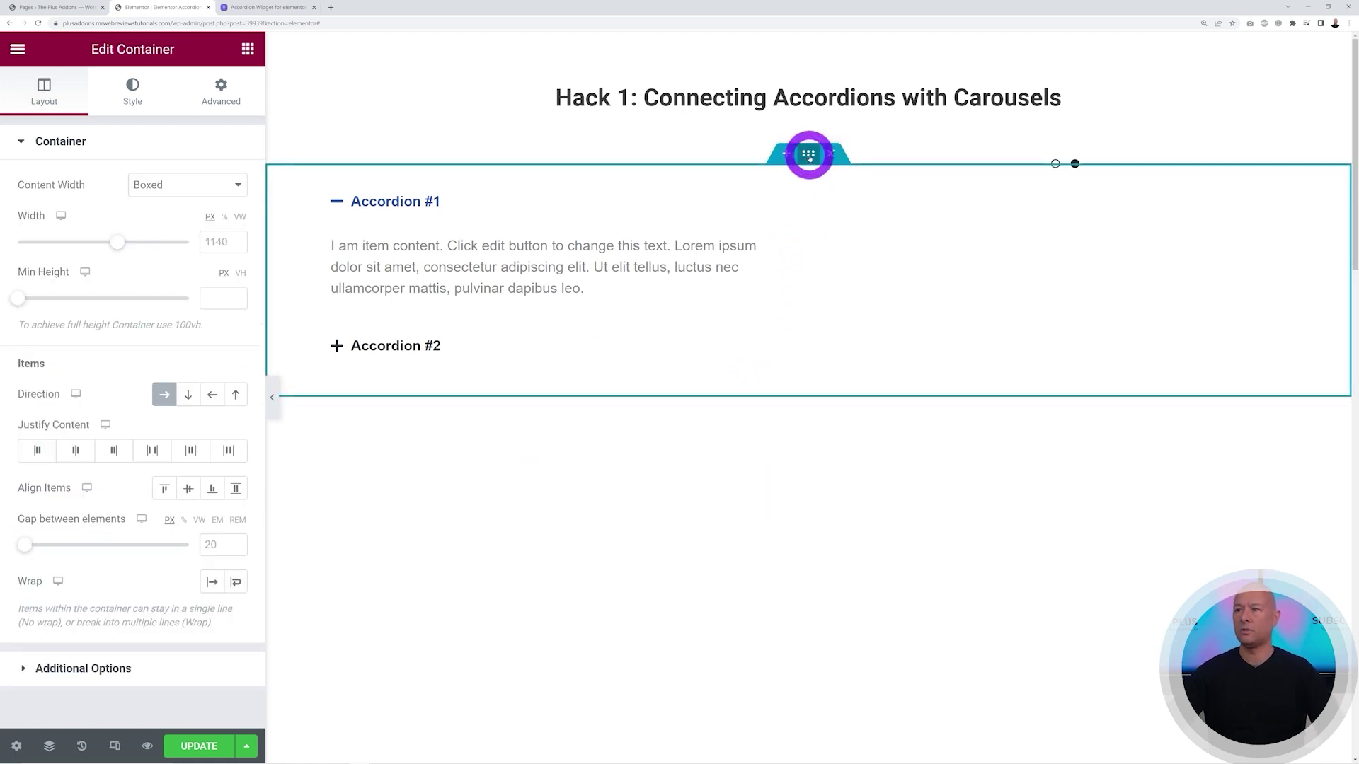
pyautogui.click(128, 95)
pyautogui.click(180, 225)
pyautogui.click(163, 223)
pyautogui.click(236, 262)
pyautogui.click(130, 542)
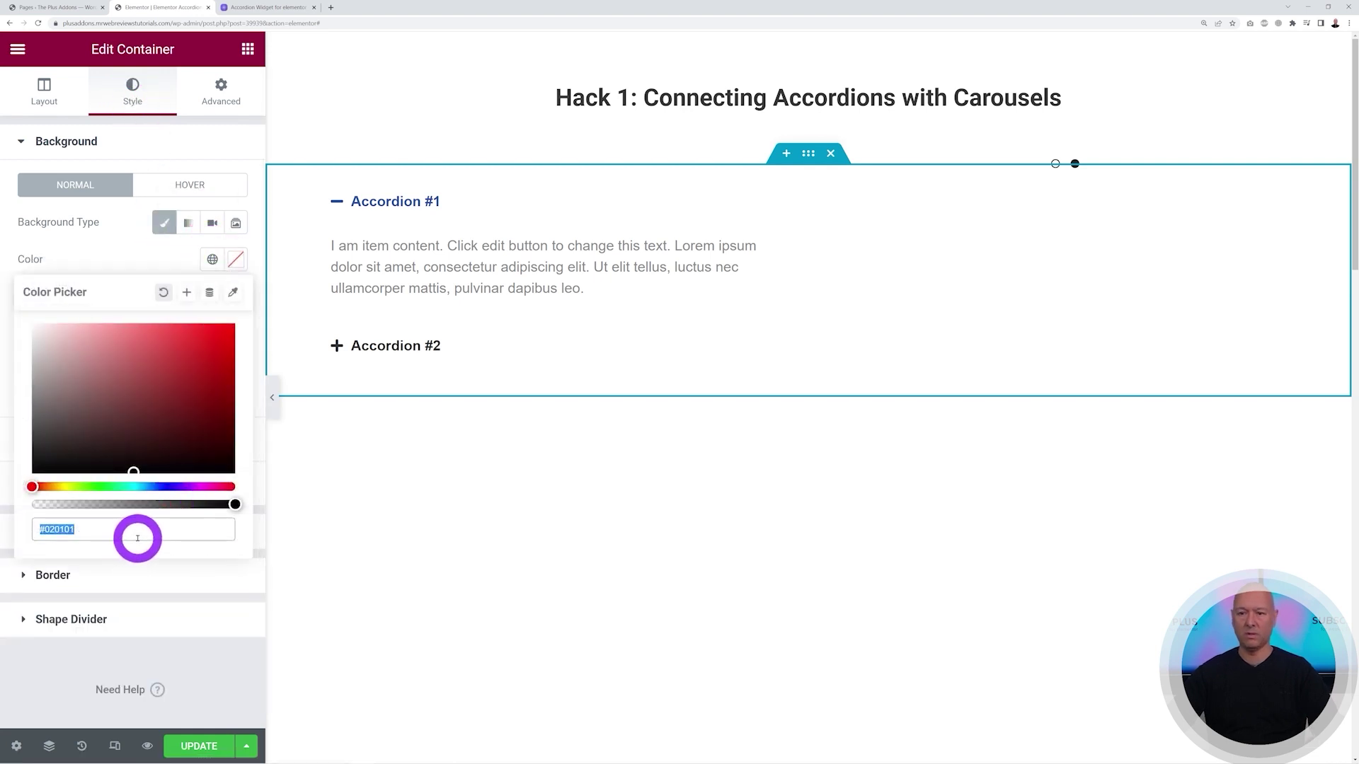
pyautogui.hotkey('ctrl', 'v')
pyautogui.click(107, 249)
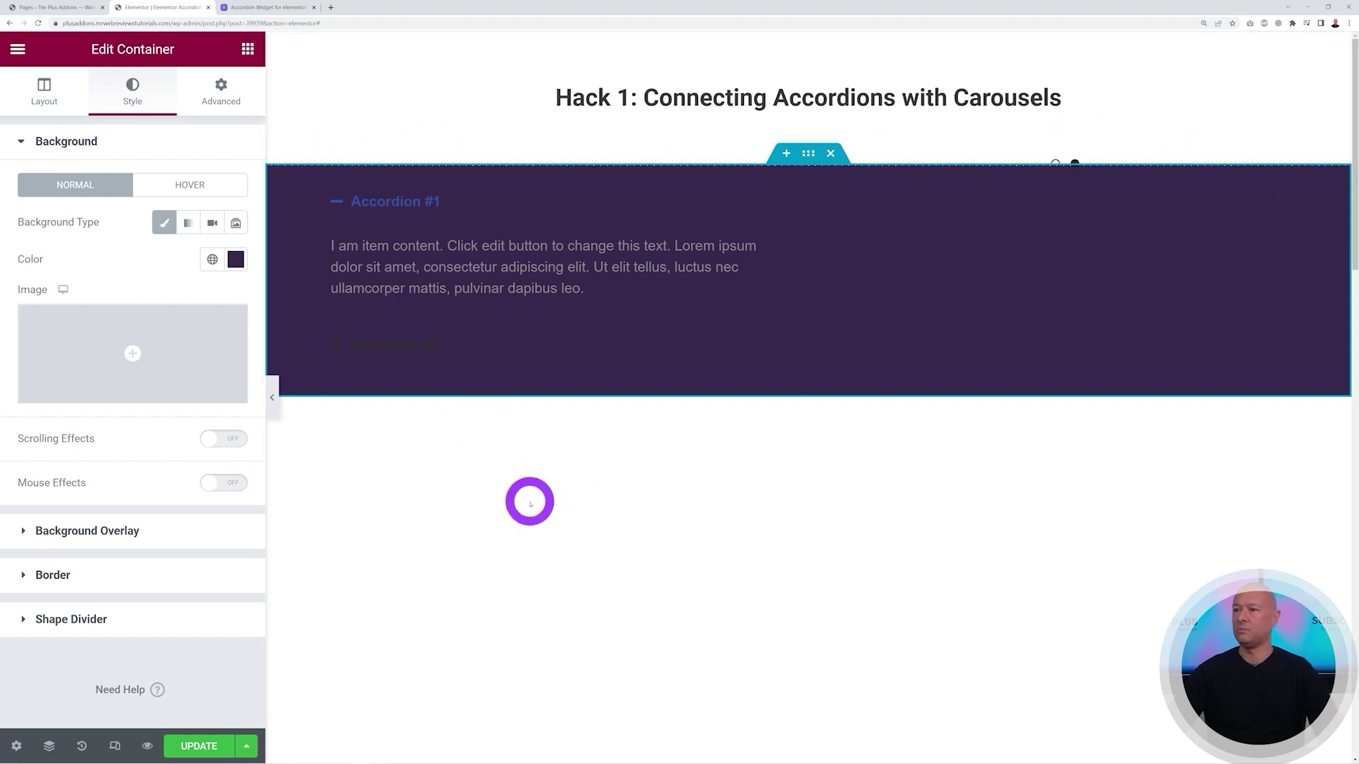
# Step: Add a Zigzag top shape divider with width 300 and height 15
pyautogui.click(85, 621)
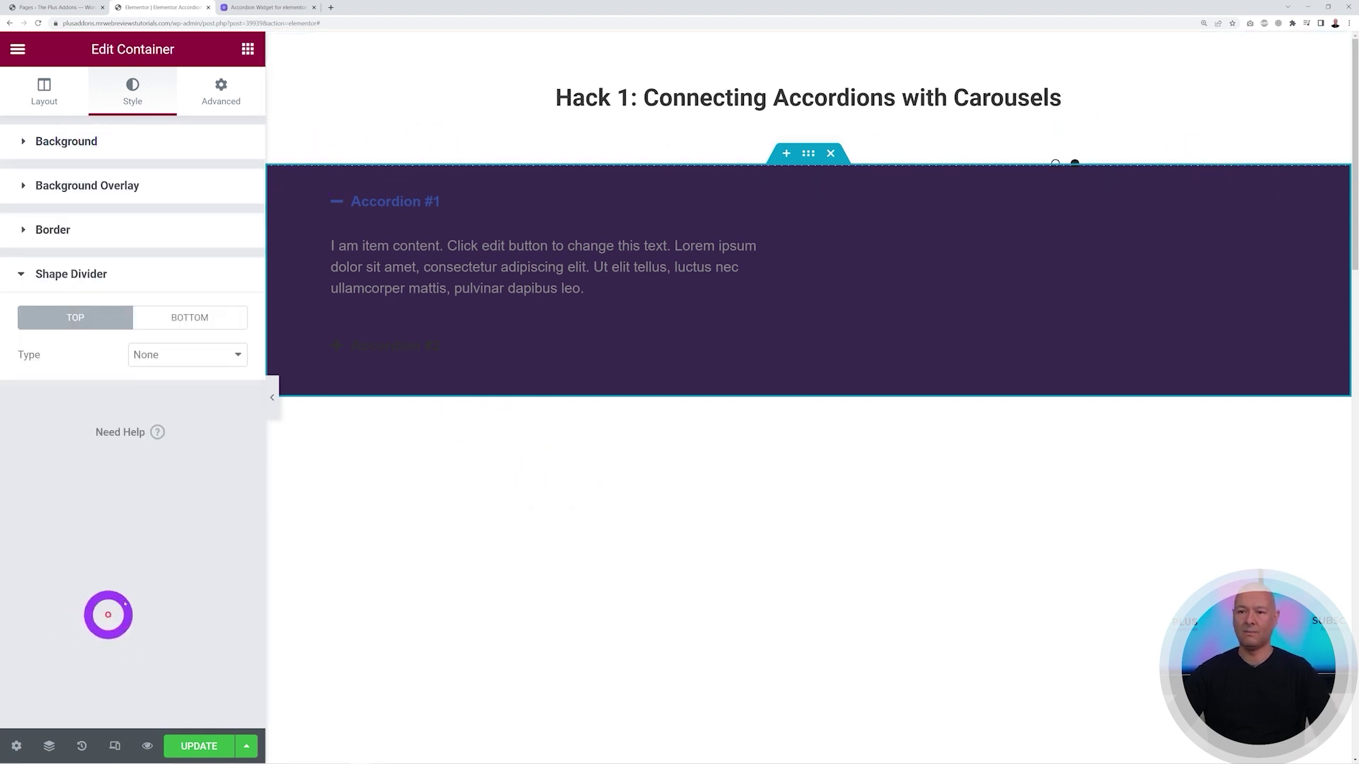
pyautogui.click(230, 357)
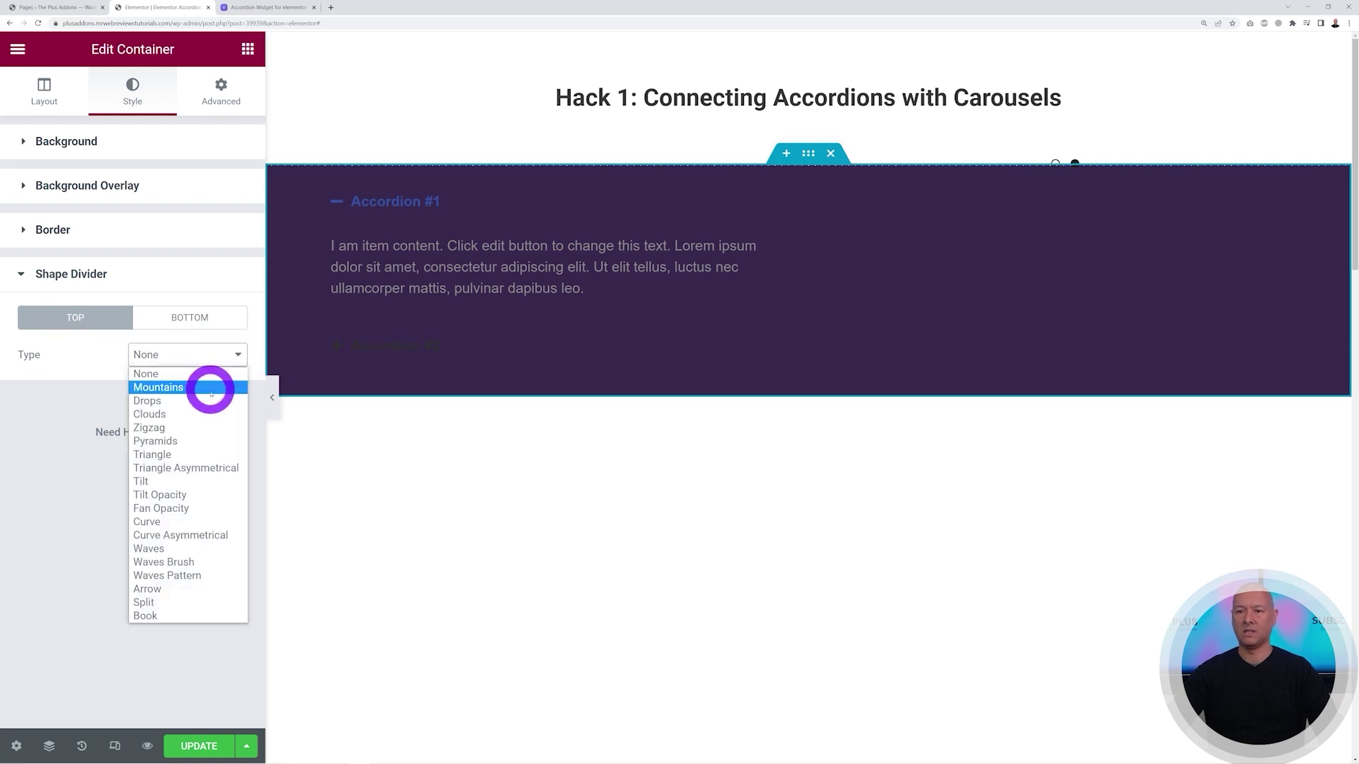
pyautogui.click(200, 427)
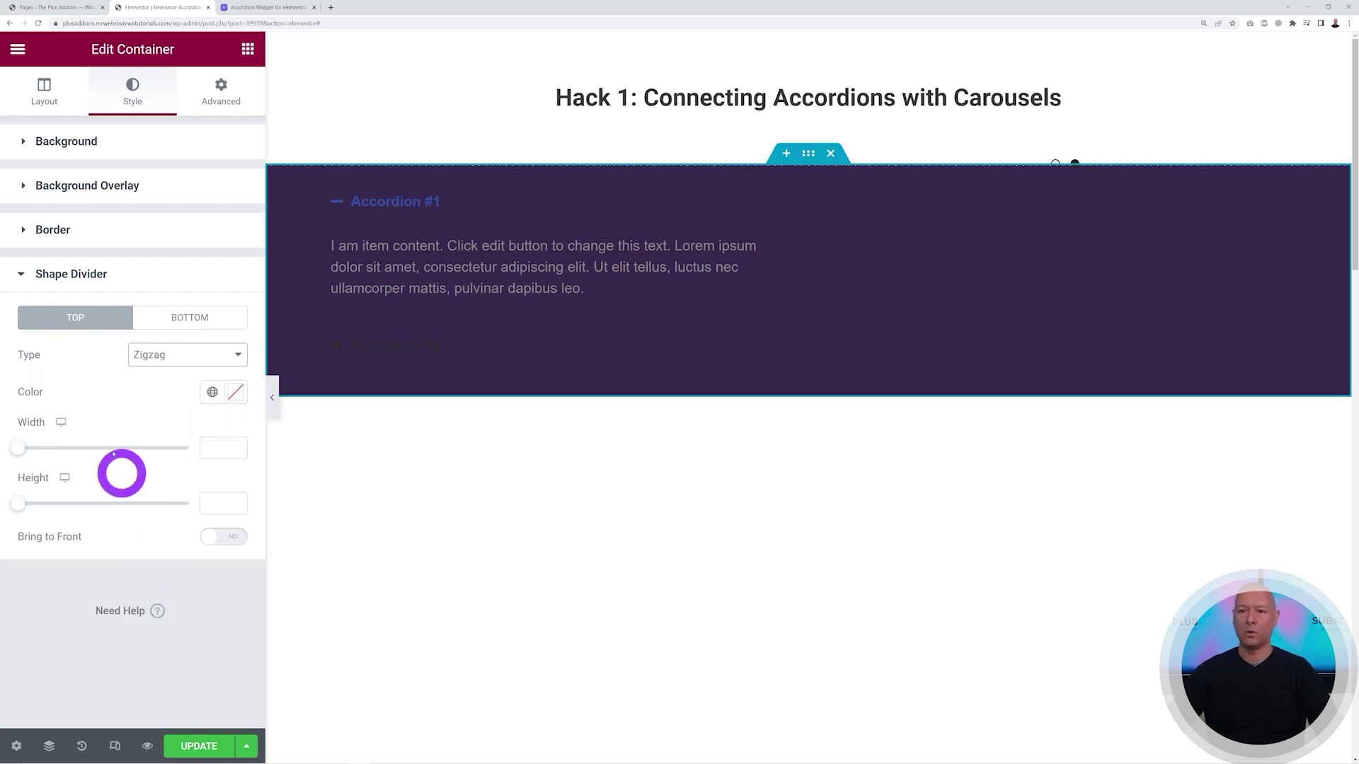
pyautogui.moveTo(21, 447); pyautogui.dragTo(198, 449)
pyautogui.click(235, 500)
pyautogui.click(235, 501)
pyautogui.click(236, 500)
pyautogui.click(236, 500)
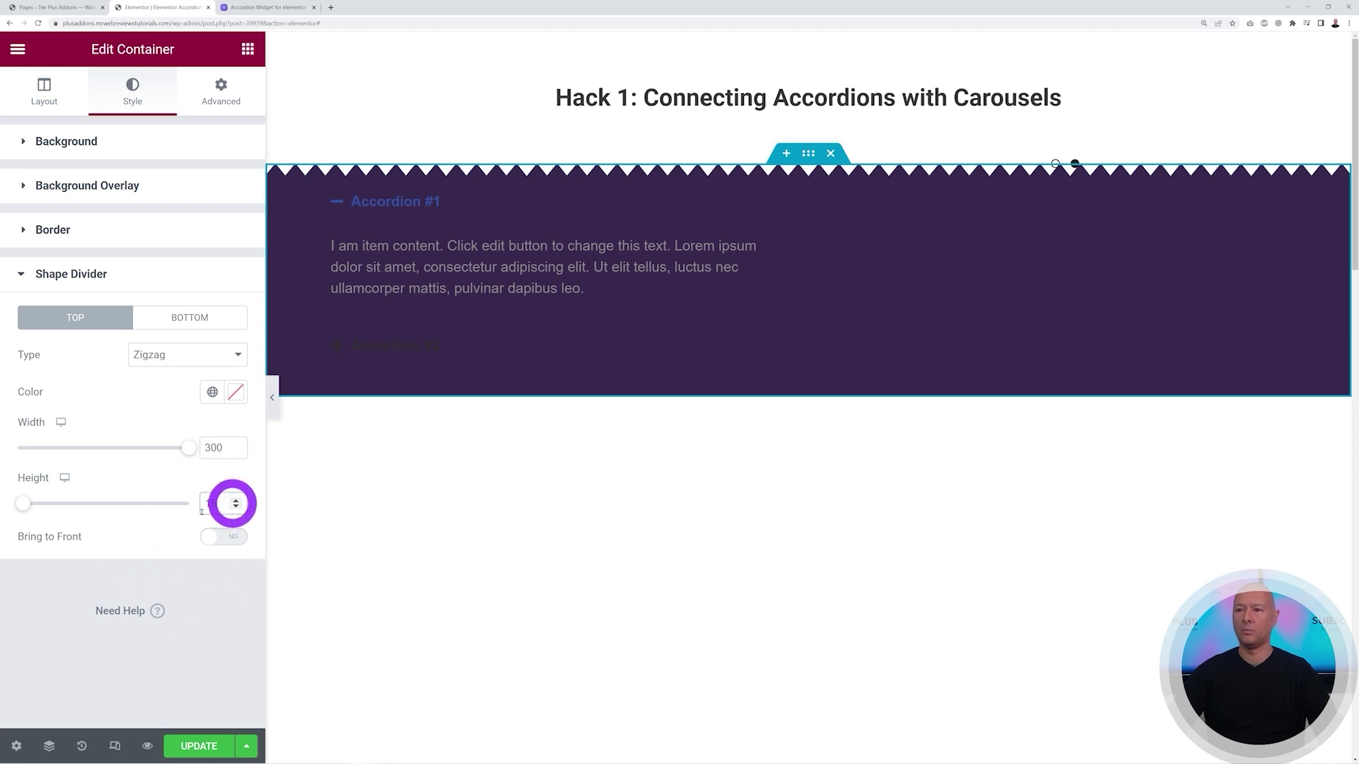
# Step: Add a matching Zigzag bottom divider at maximum width and height 15
pyautogui.click(182, 317)
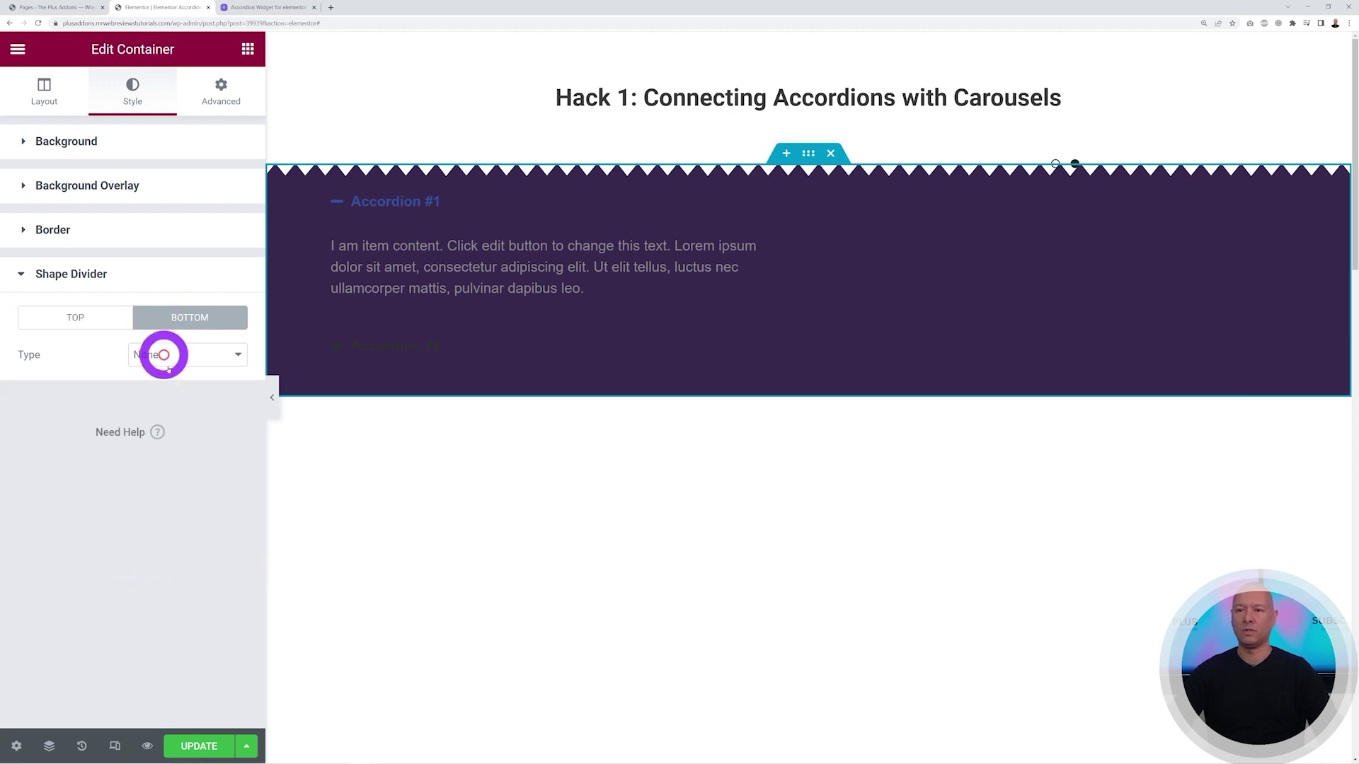
pyautogui.click(181, 354)
pyautogui.click(182, 427)
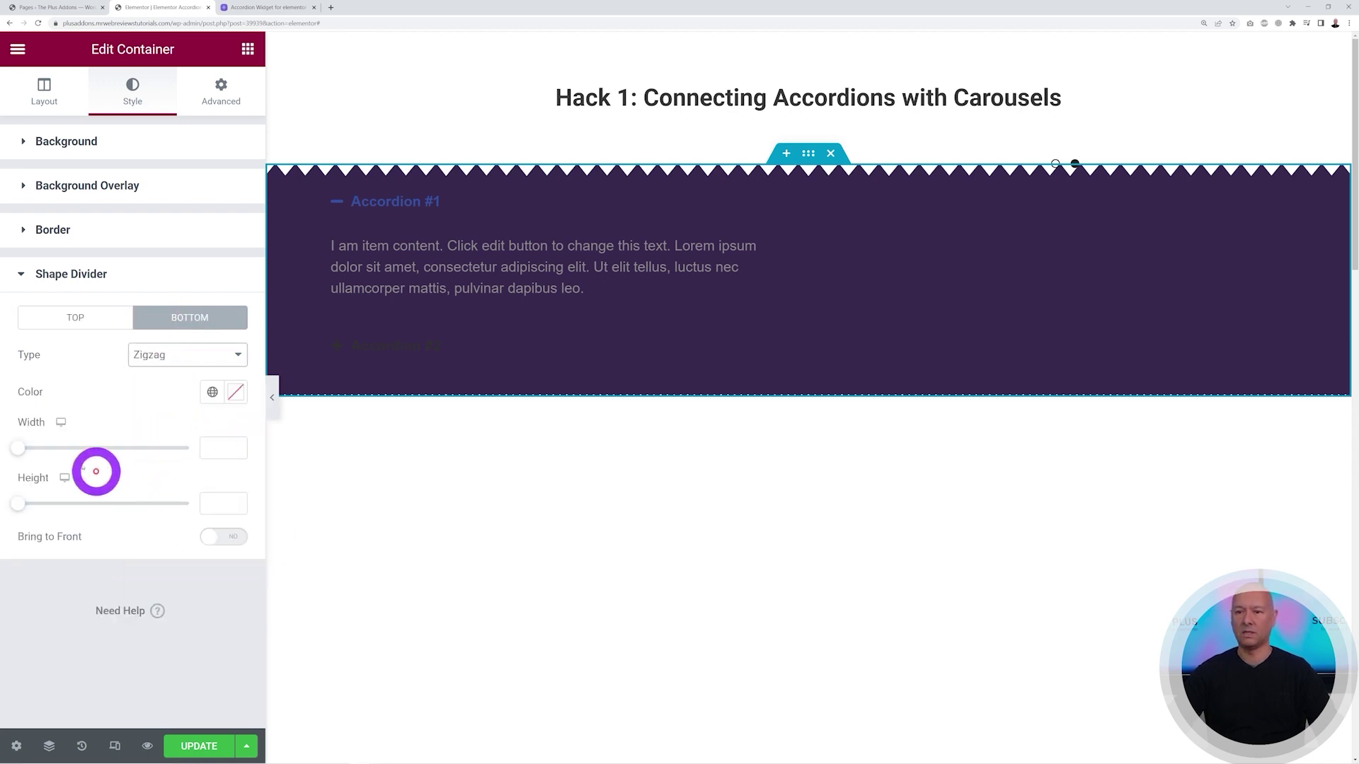
pyautogui.moveTo(19, 448); pyautogui.dragTo(222, 451)
pyautogui.click(219, 503)
pyautogui.write('15')
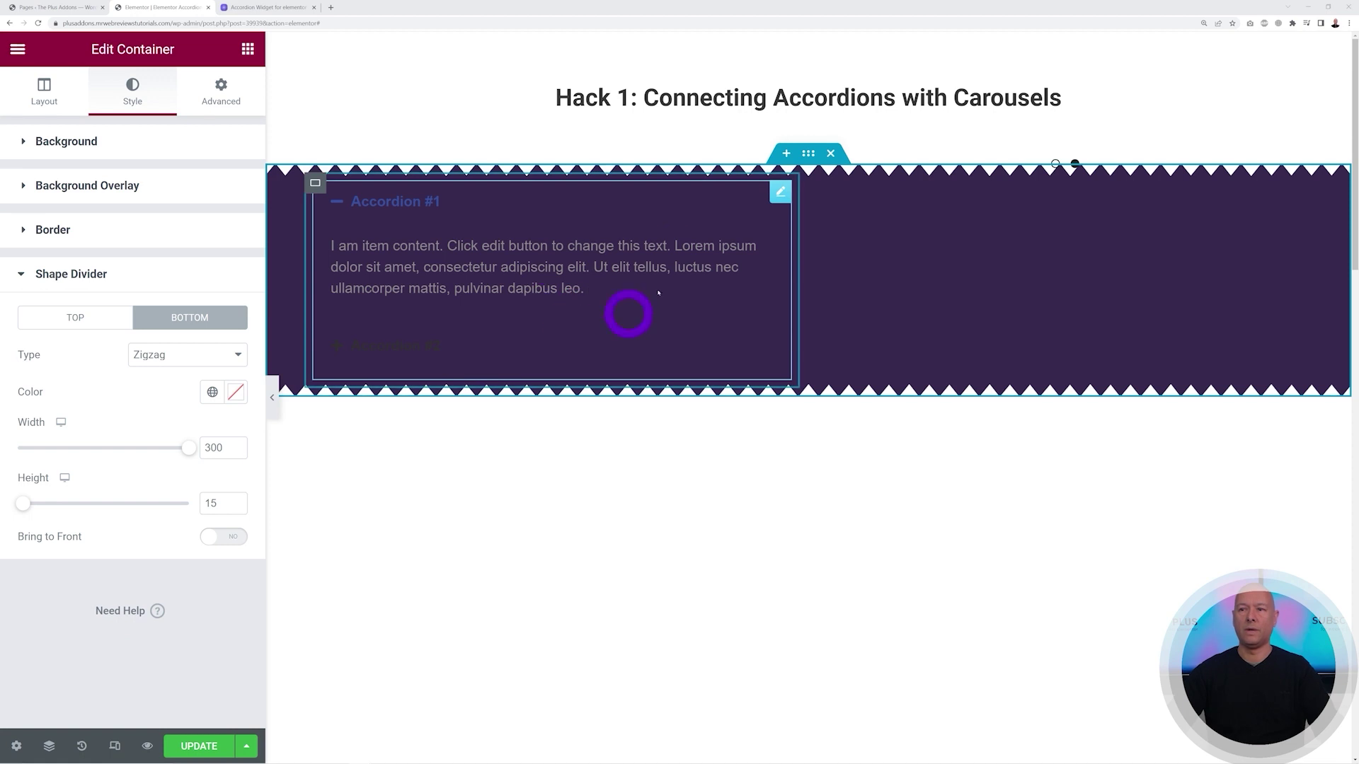
# Step: Title the first accordion item 'Tab Number 1' and paste Lorem ipsum over its content
pyautogui.click(780, 192)
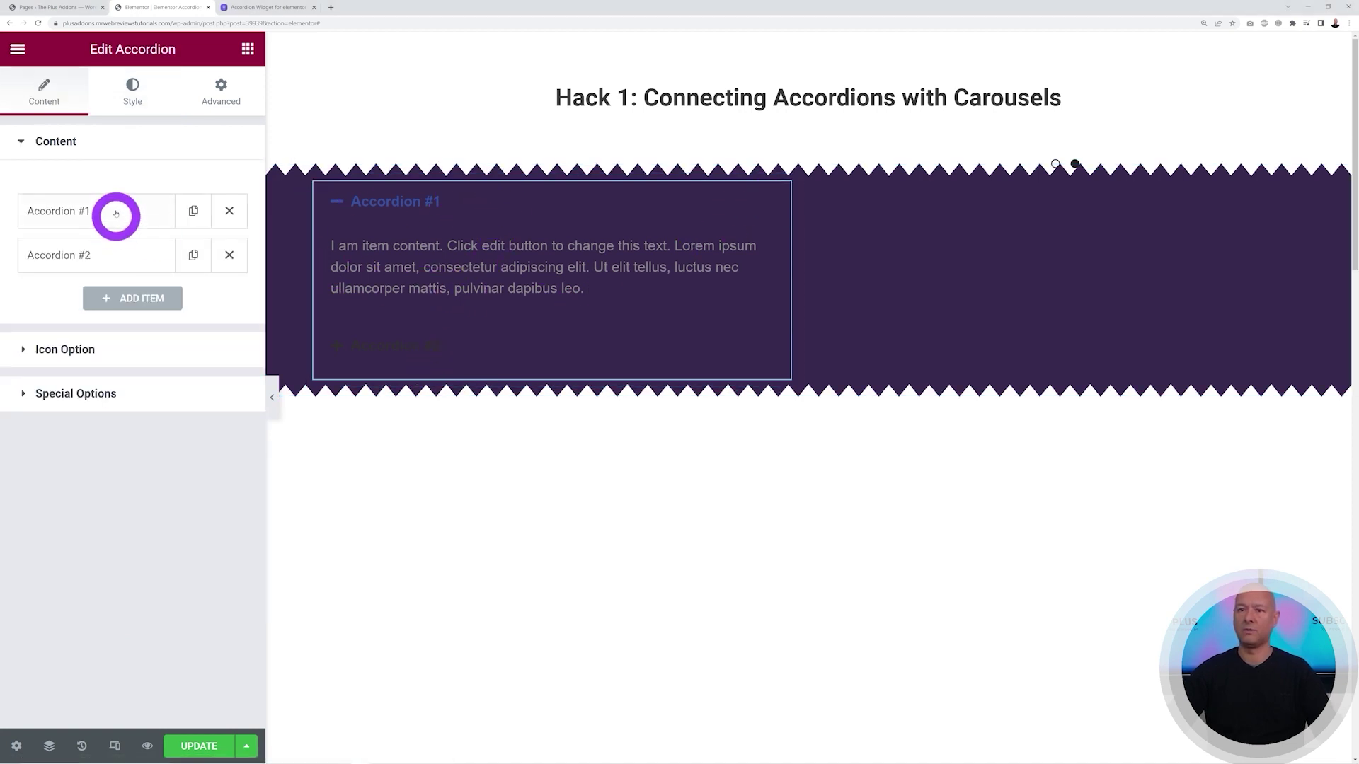
pyautogui.click(363, 204)
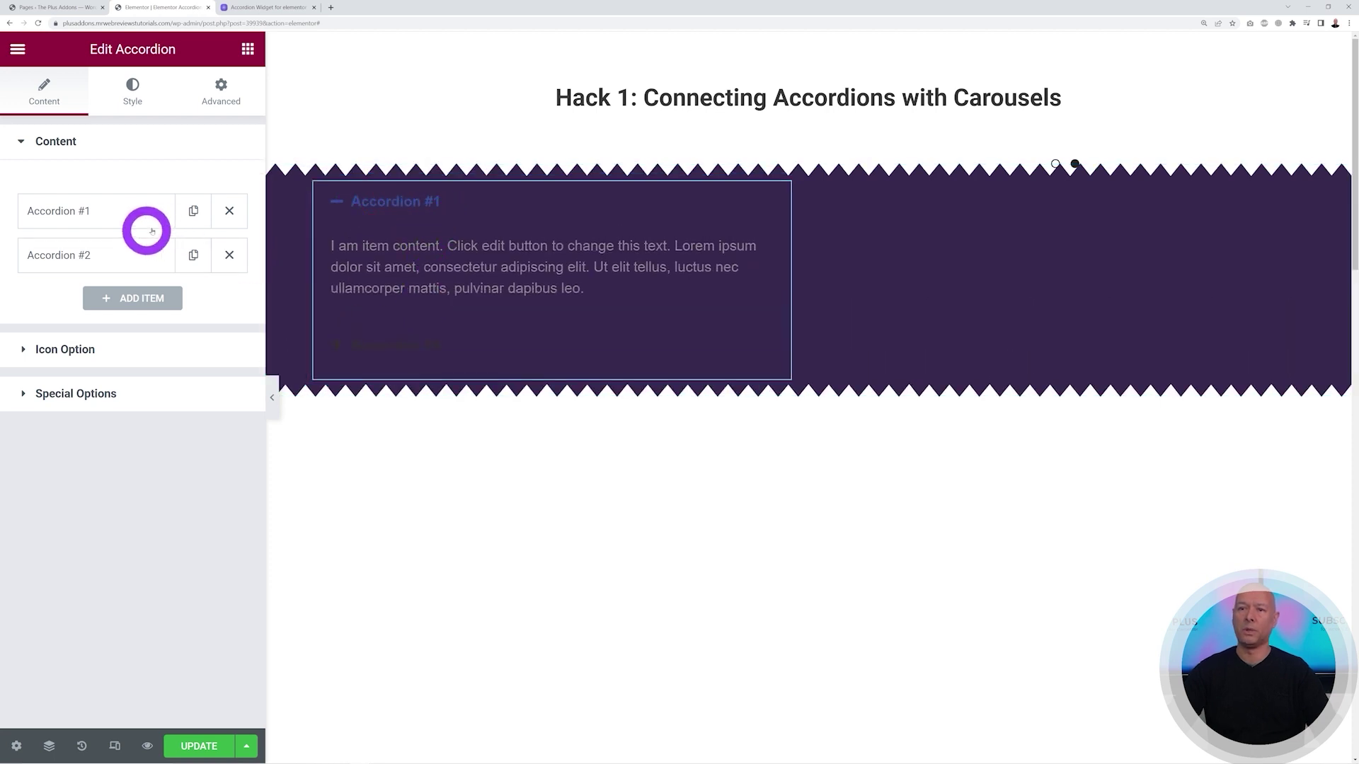
pyautogui.click(69, 212)
pyautogui.moveTo(106, 273); pyautogui.dragTo(32, 273)
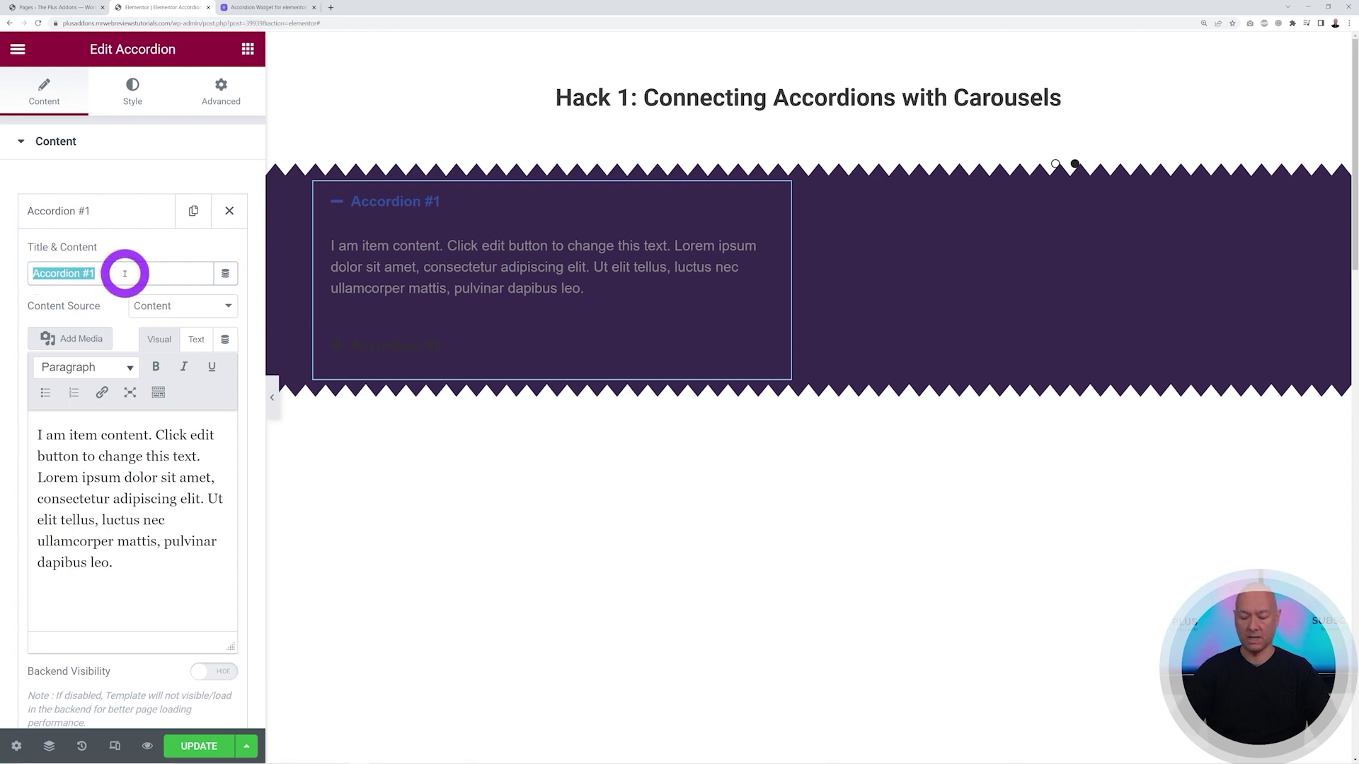
pyautogui.write('Tab Number 1')
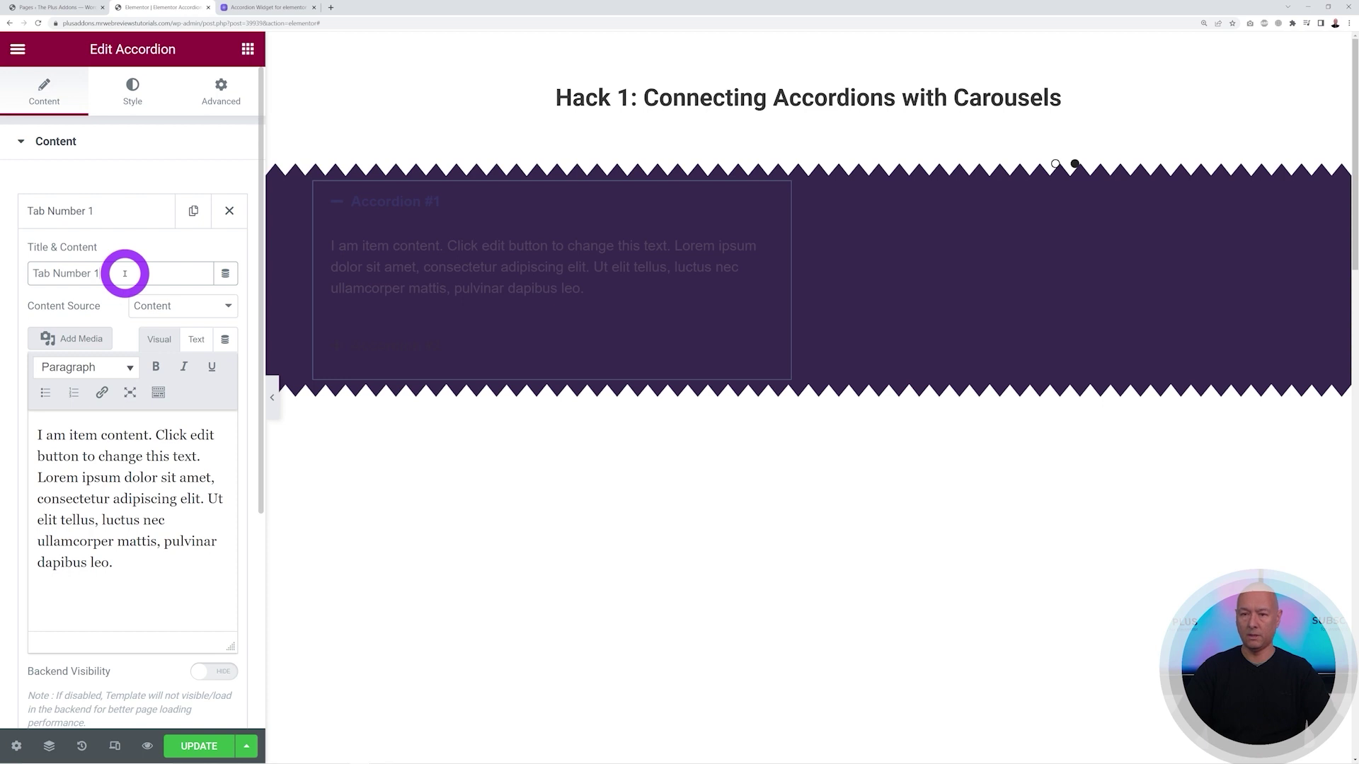
pyautogui.moveTo(128, 558); pyautogui.dragTo(33, 433)
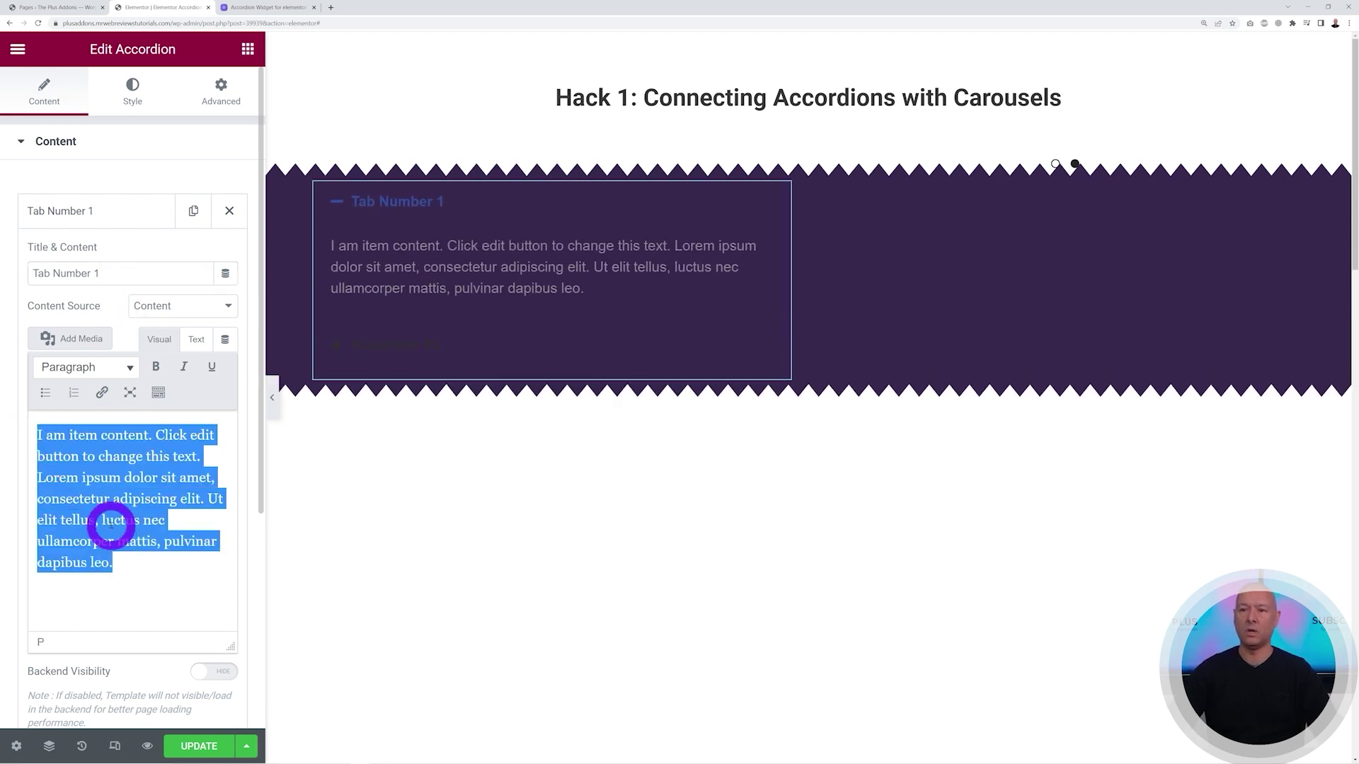
pyautogui.write('Lorem ipsum dolor sit amet, consectetur adipiscing elit, sed do eiusmod tempor incididunt ut labore et dolore magna aliqua. Ut enim ad minim veniam, quis nostrud exercitation ullamco laboris nisi ut aliquip ex ea commodo consequat. Duis aute irure dolor in reprehenderit in voluptate velit esse cillum dolore eu fugiat nulla pariatur. Excepteur sint occaecat cupidatat non proident, sunt in culpa qui officia deserunt mollit anim id est laborum.')
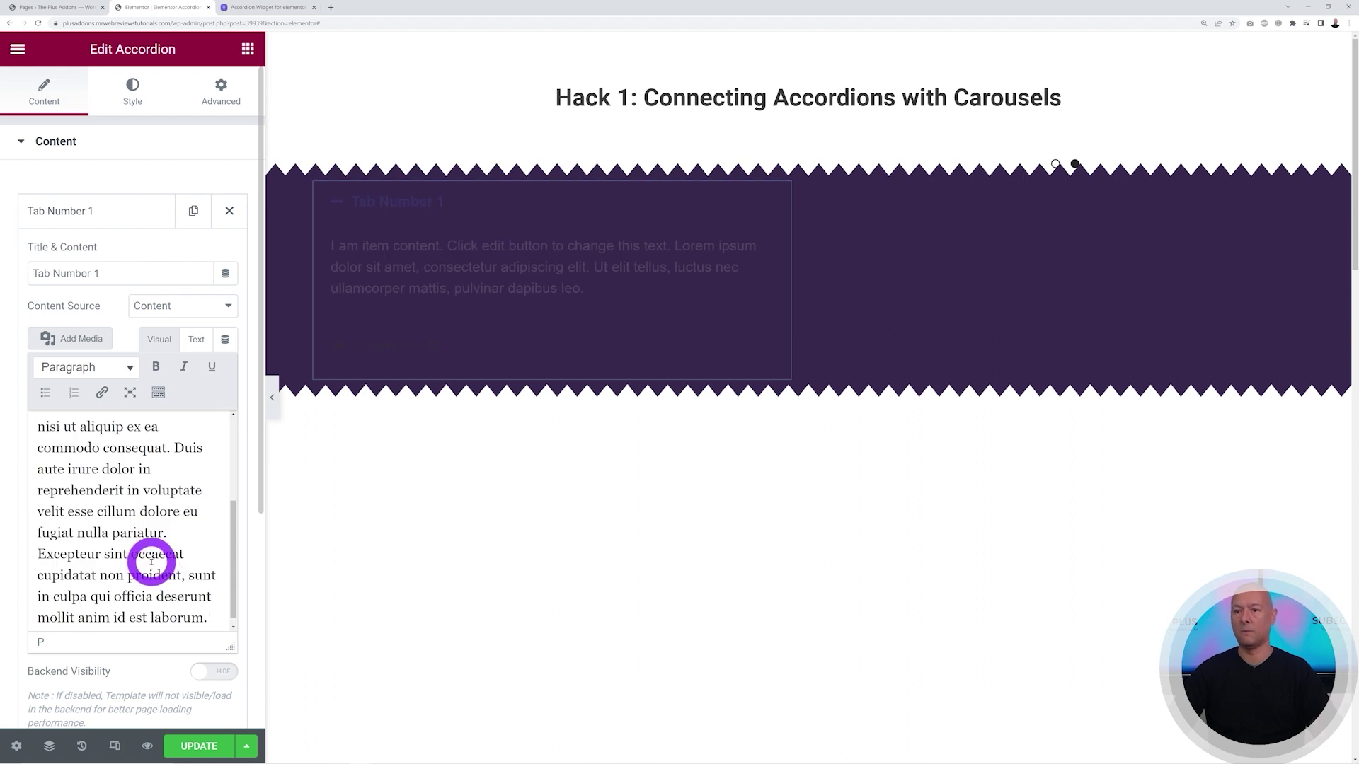
# Step: Try the Page Template content source for the item, then revert to Content
pyautogui.scroll(5, 155, 557)
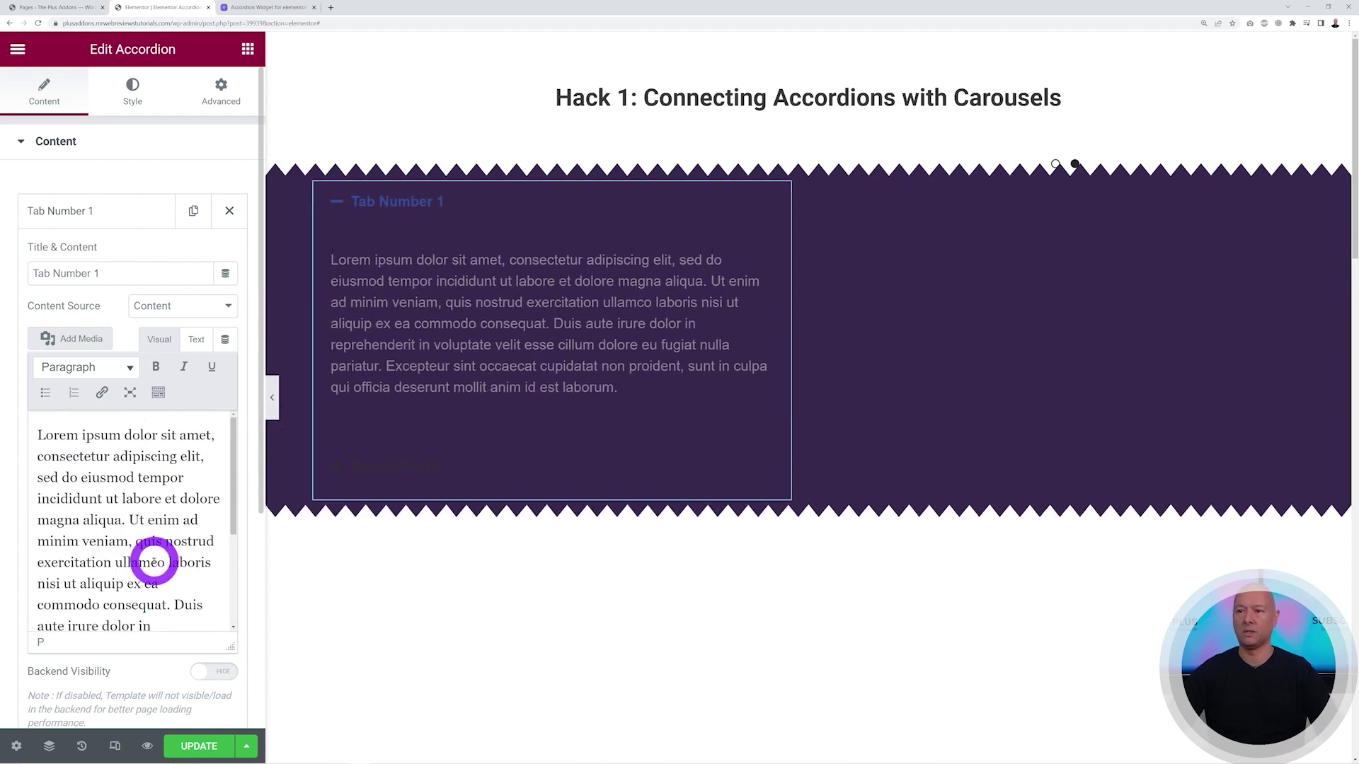
pyautogui.click(222, 305)
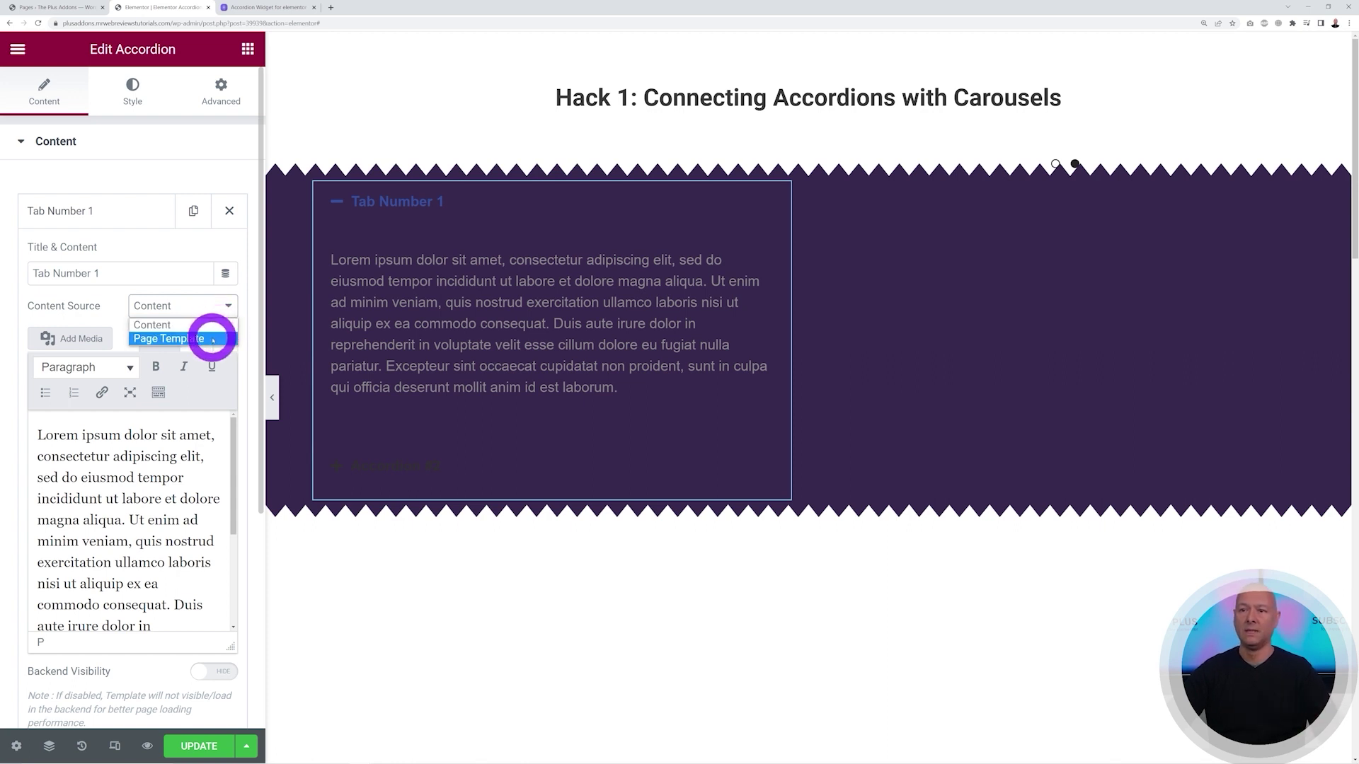
pyautogui.click(212, 340)
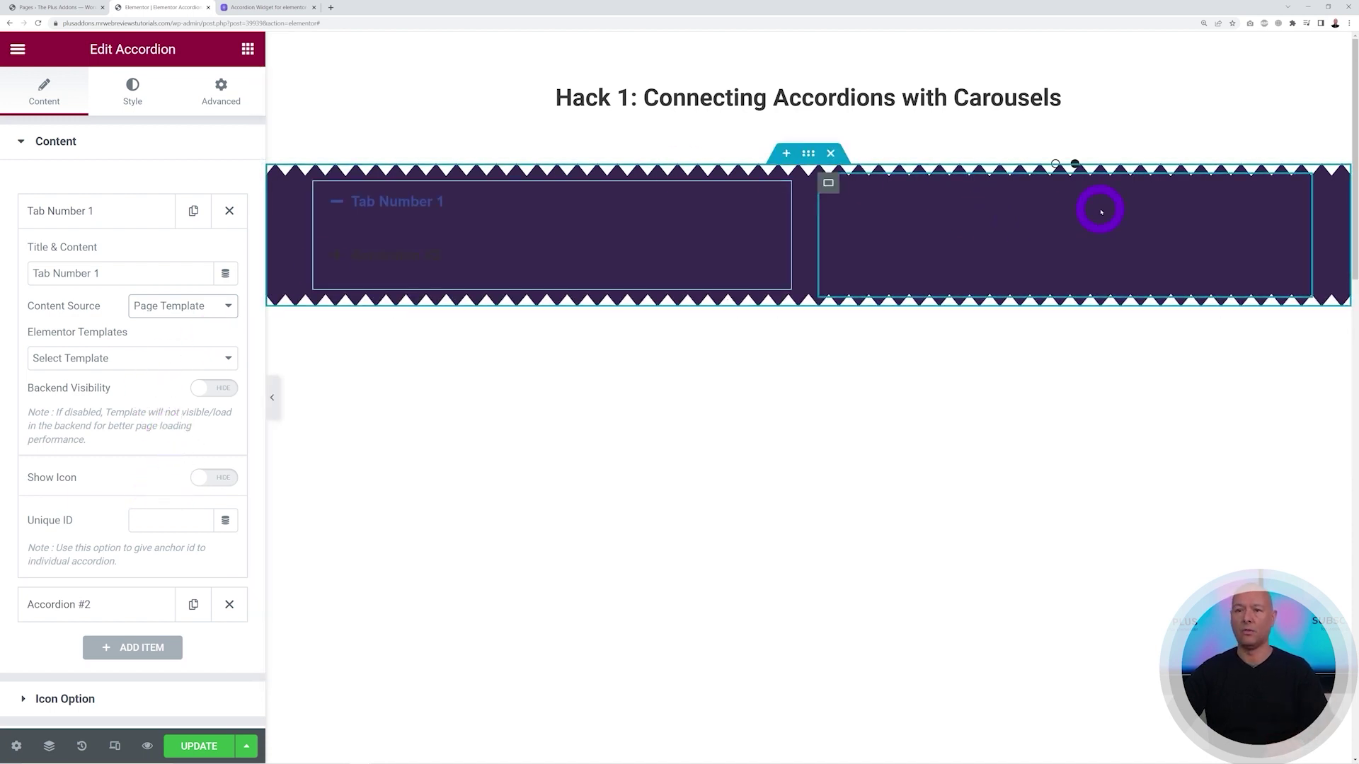
pyautogui.click(216, 311)
pyautogui.click(203, 322)
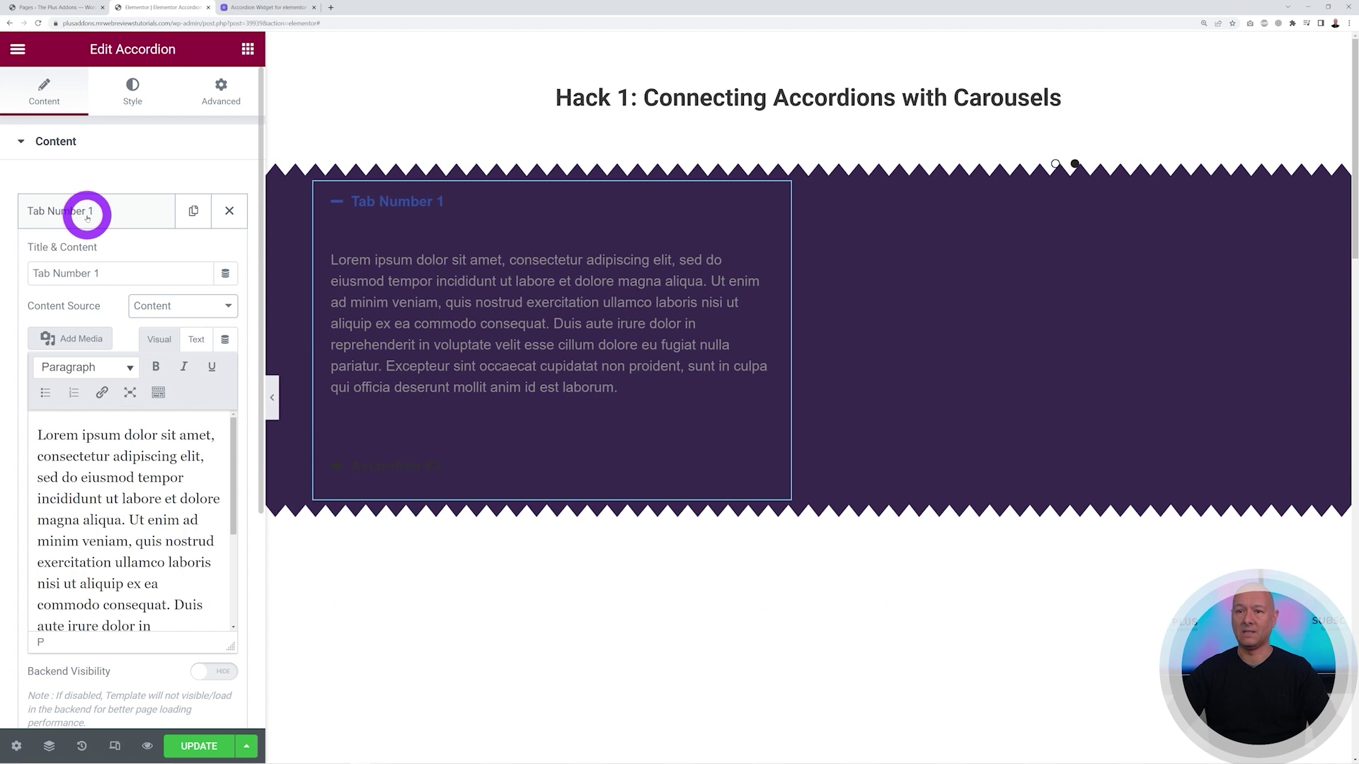
# Step: Delete Accordion #2 and duplicate Tab Number 1 twice
pyautogui.click(87, 218)
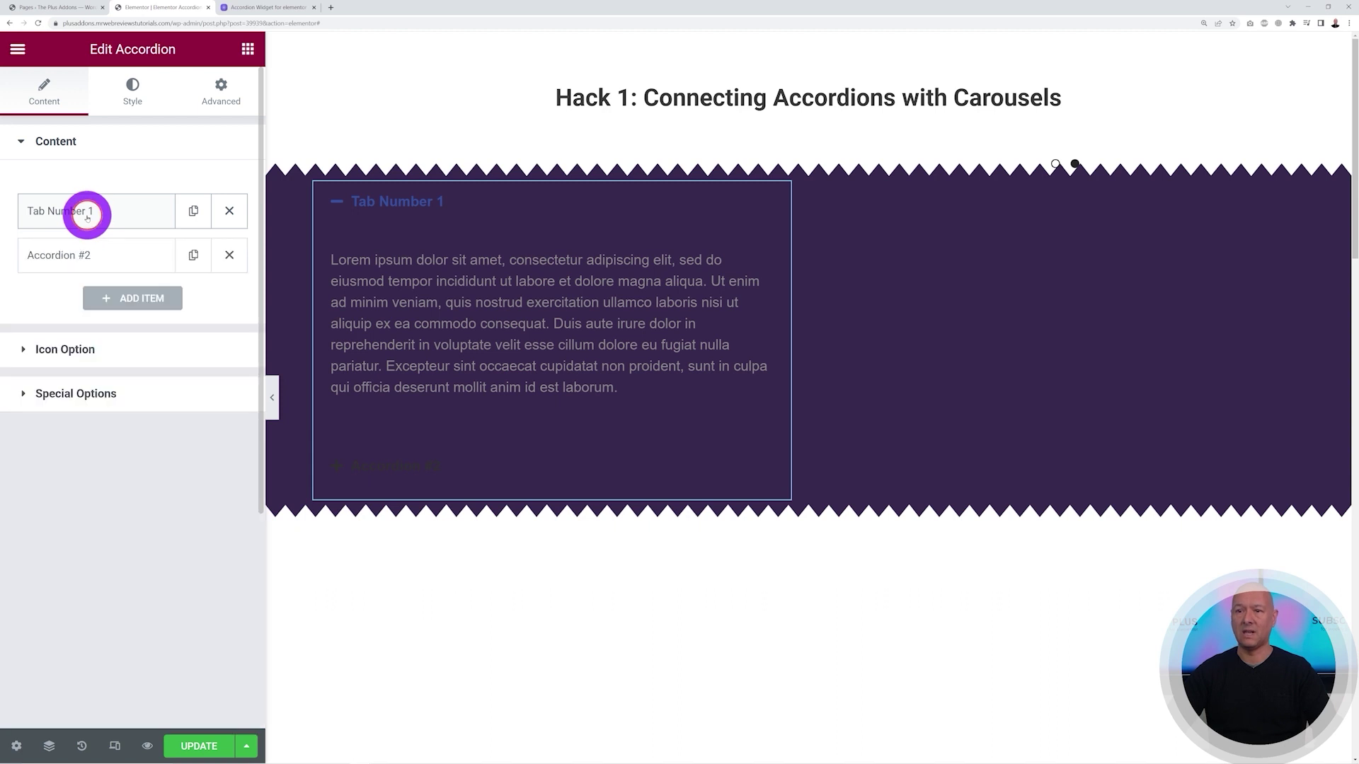
pyautogui.click(230, 256)
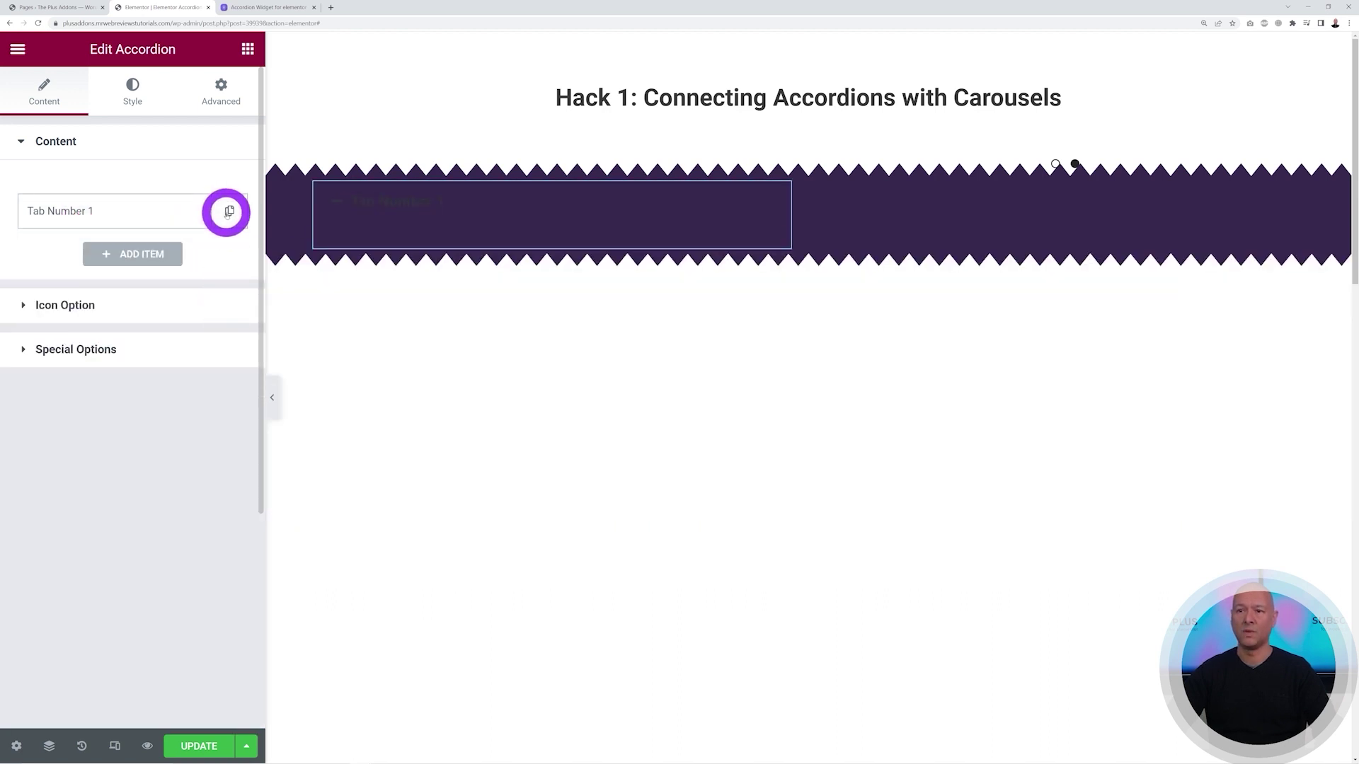
pyautogui.click(229, 212)
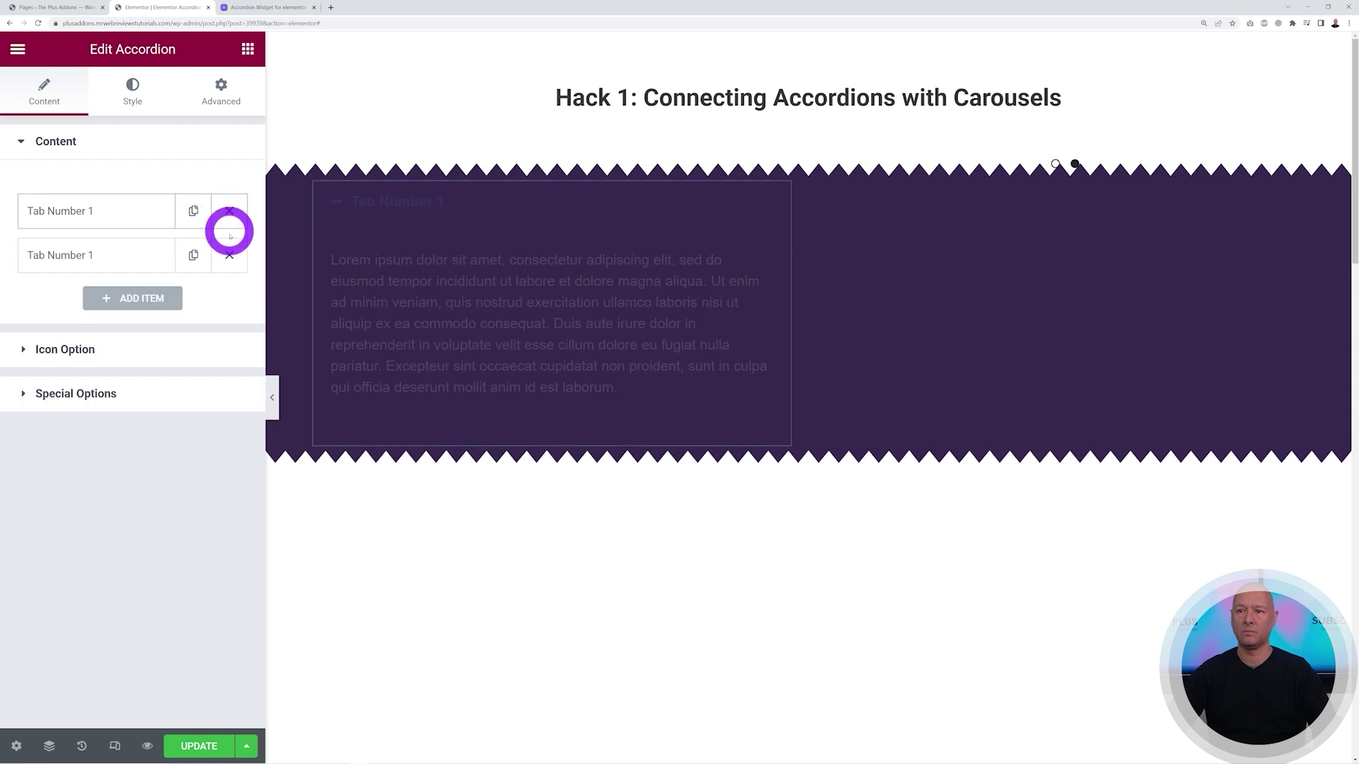
pyautogui.click(193, 255)
# Step: Retitle the two copies 'Tab Number 2' and 'Tab Number 3'
pyautogui.click(91, 256)
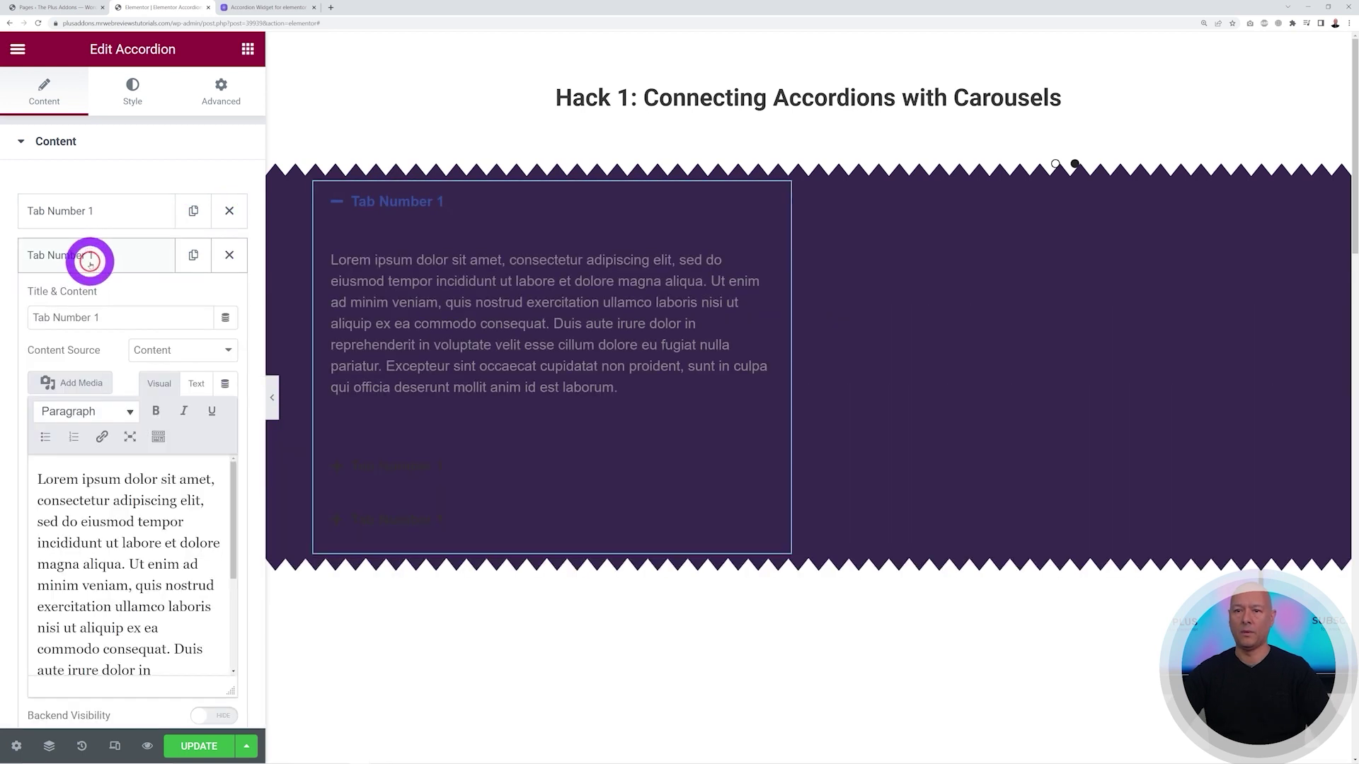
pyautogui.moveTo(95, 317); pyautogui.dragTo(115, 316)
pyautogui.write('2')
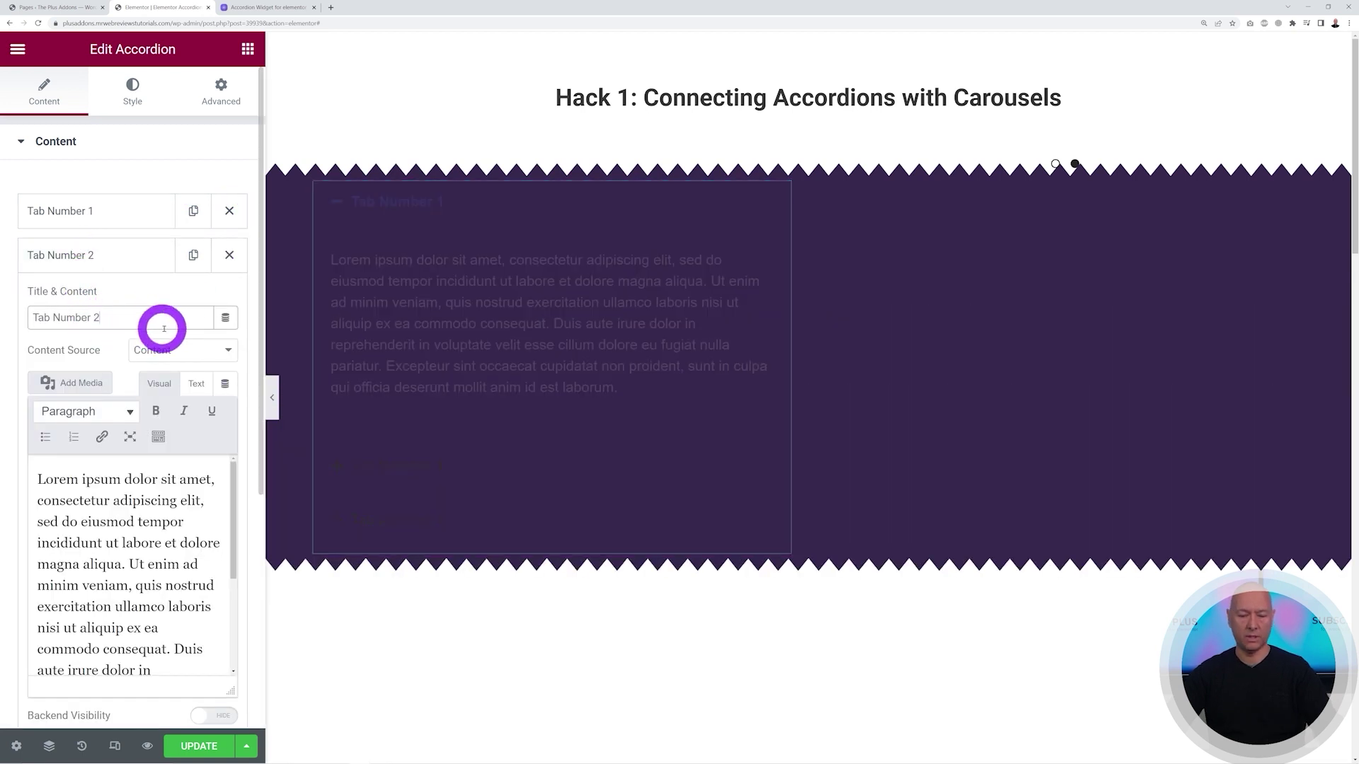
pyautogui.click(74, 254)
pyautogui.click(58, 299)
pyautogui.moveTo(100, 358); pyautogui.dragTo(134, 361)
pyautogui.write('3')
pyautogui.click(77, 298)
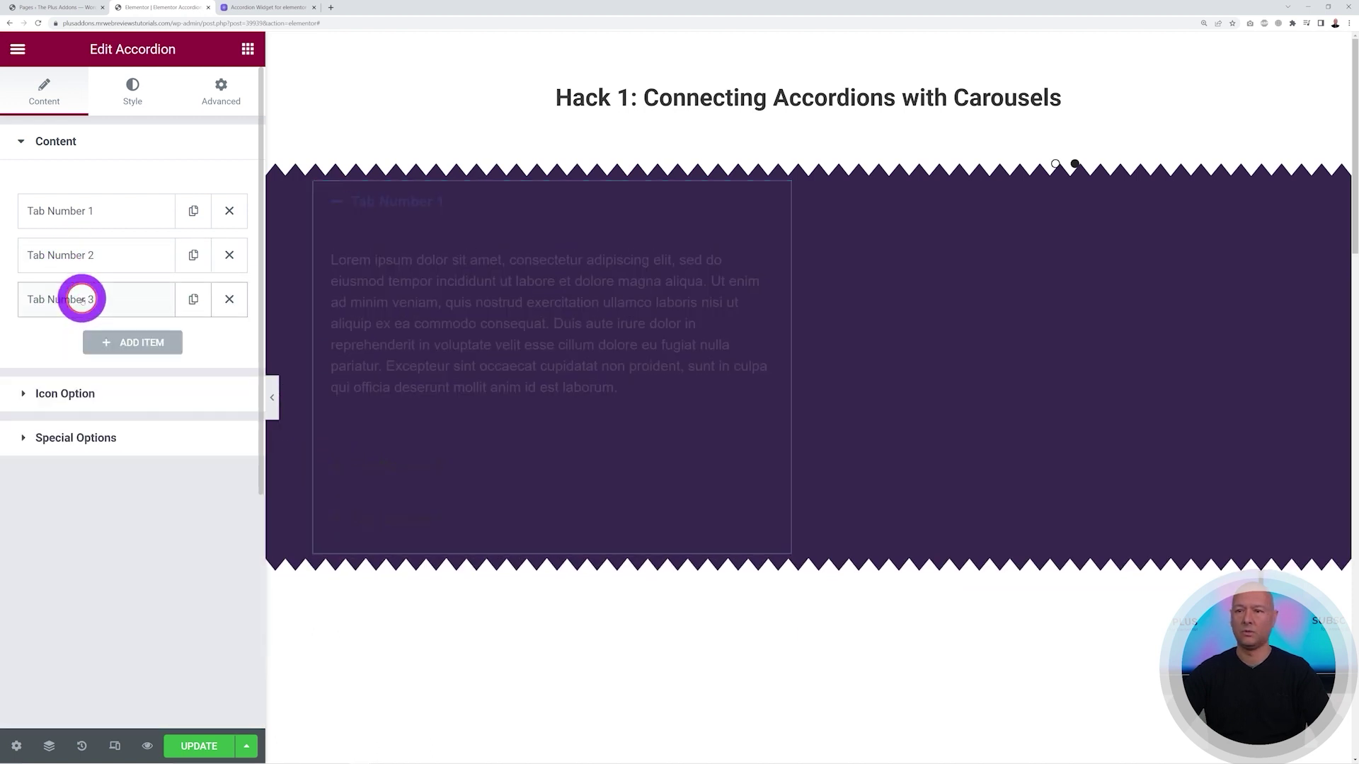
pyautogui.click(91, 222)
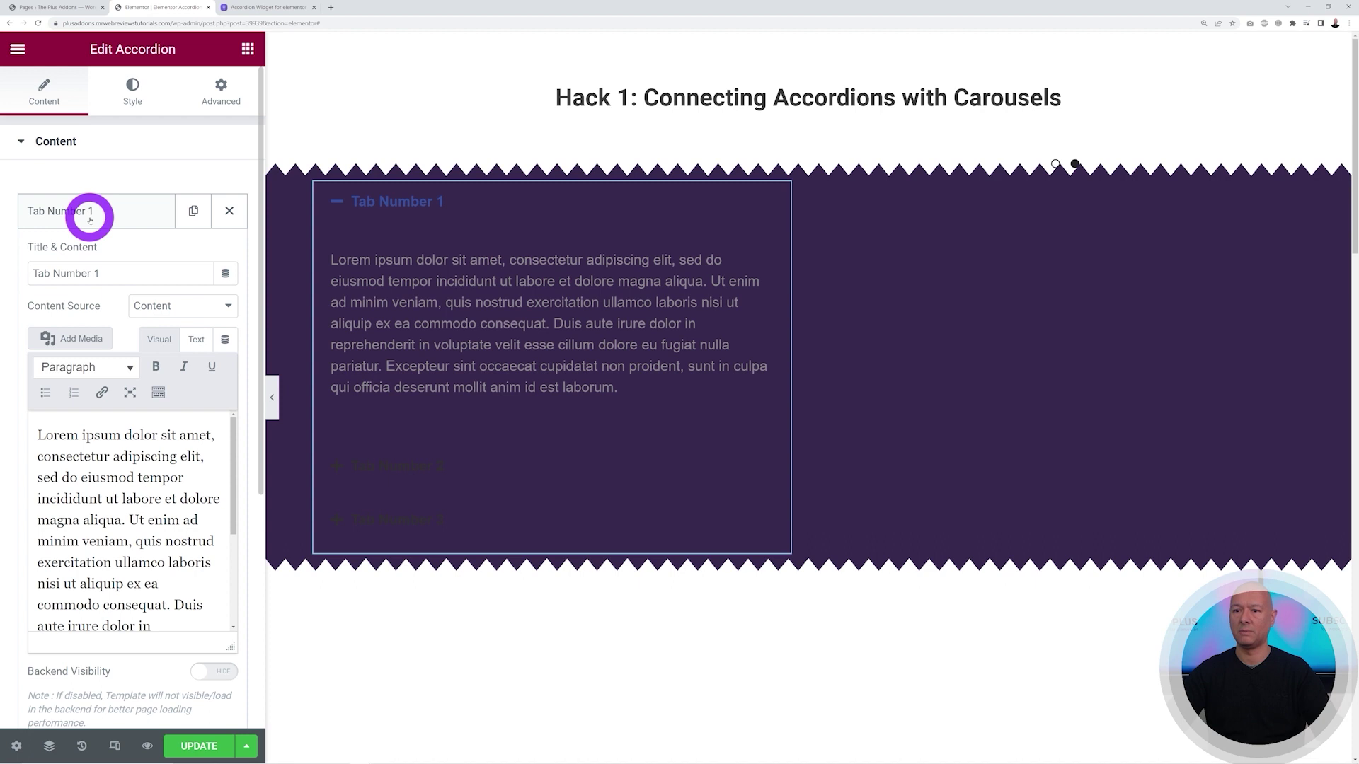
pyautogui.click(574, 432)
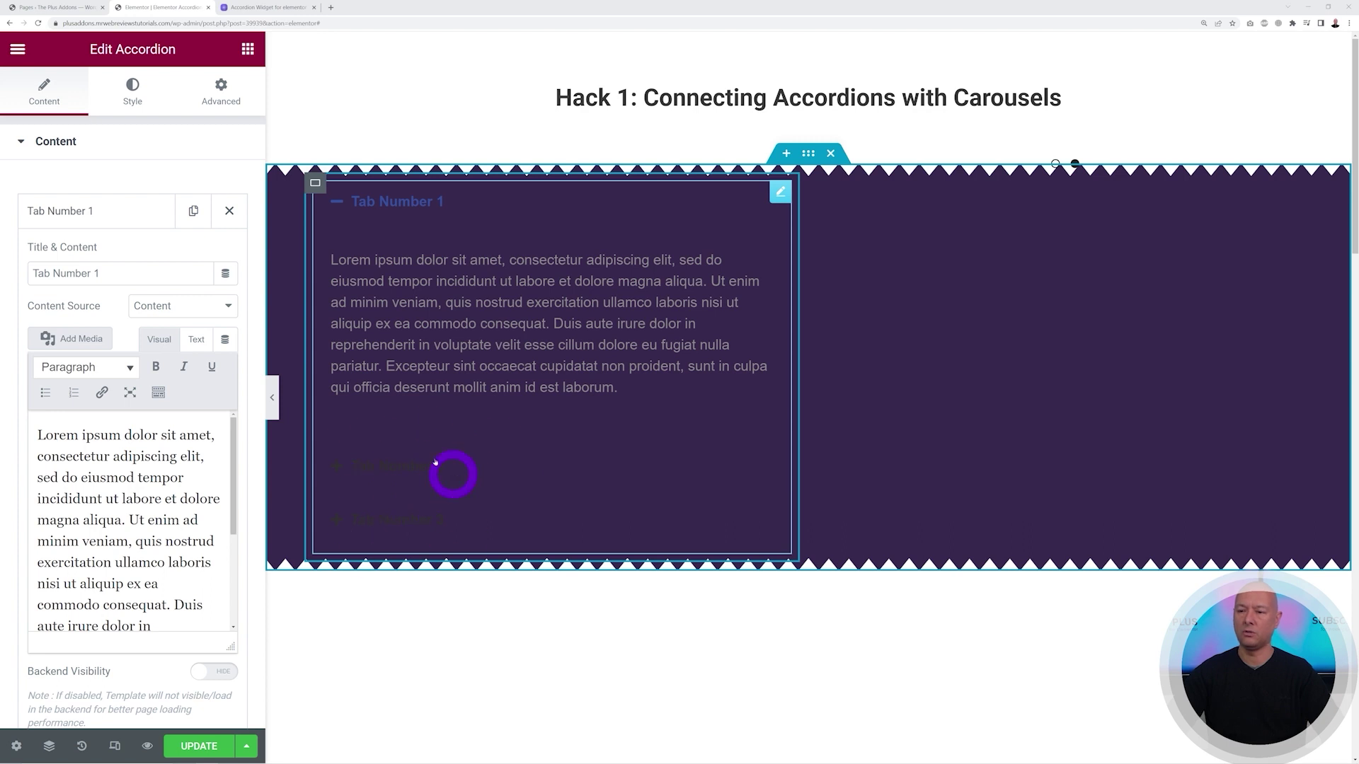
# Step: Expand the accordion's Title Background section in the Style tab
pyautogui.click(135, 99)
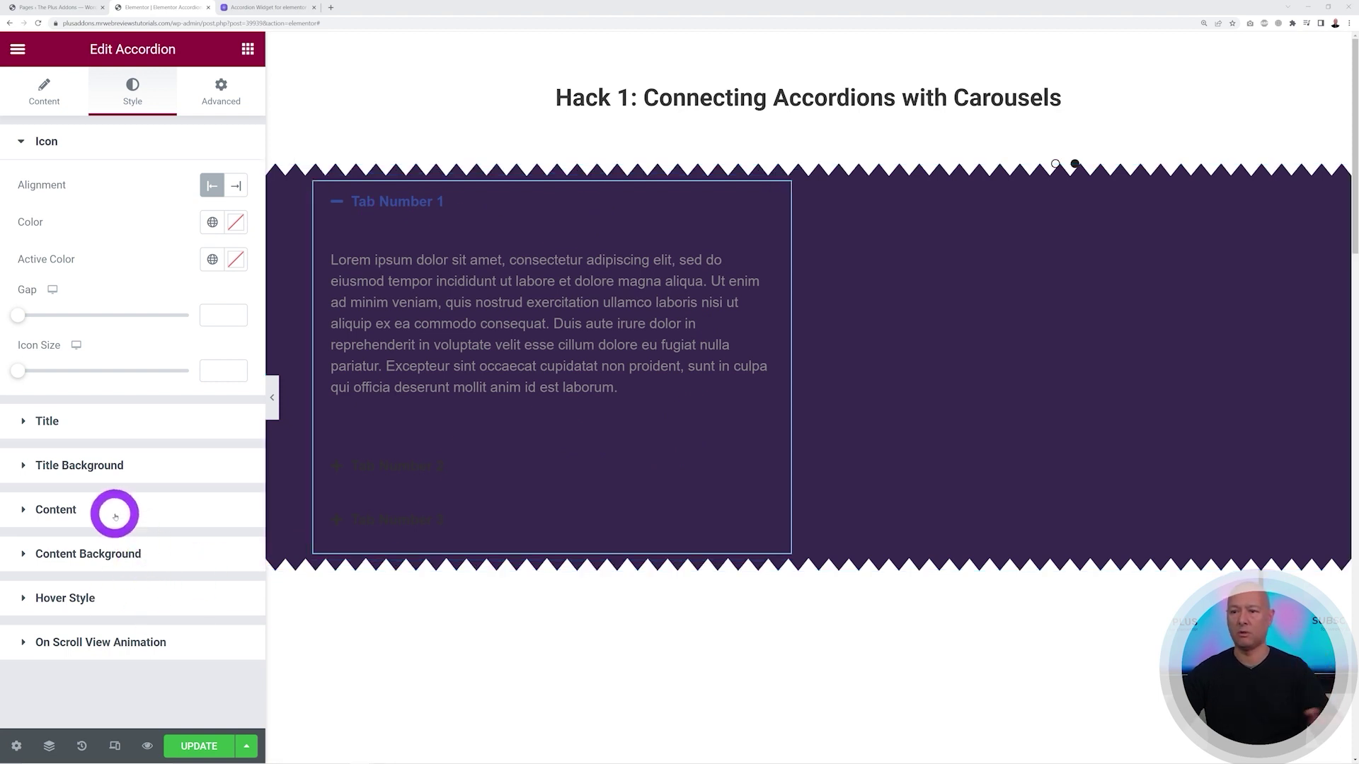
pyautogui.click(108, 466)
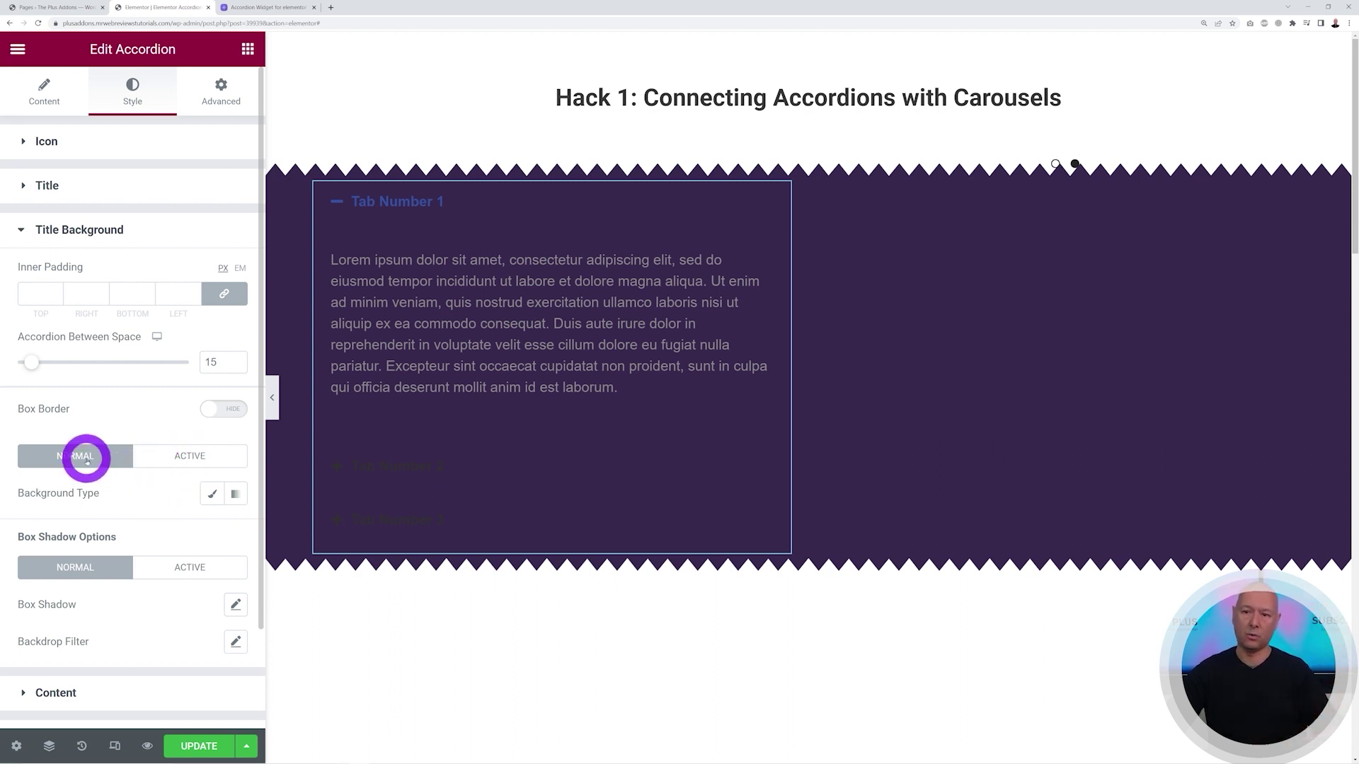
# Step: Make the normal accordion title background light grey
pyautogui.click(234, 531)
pyautogui.moveTo(85, 312); pyautogui.dragTo(22, 290)
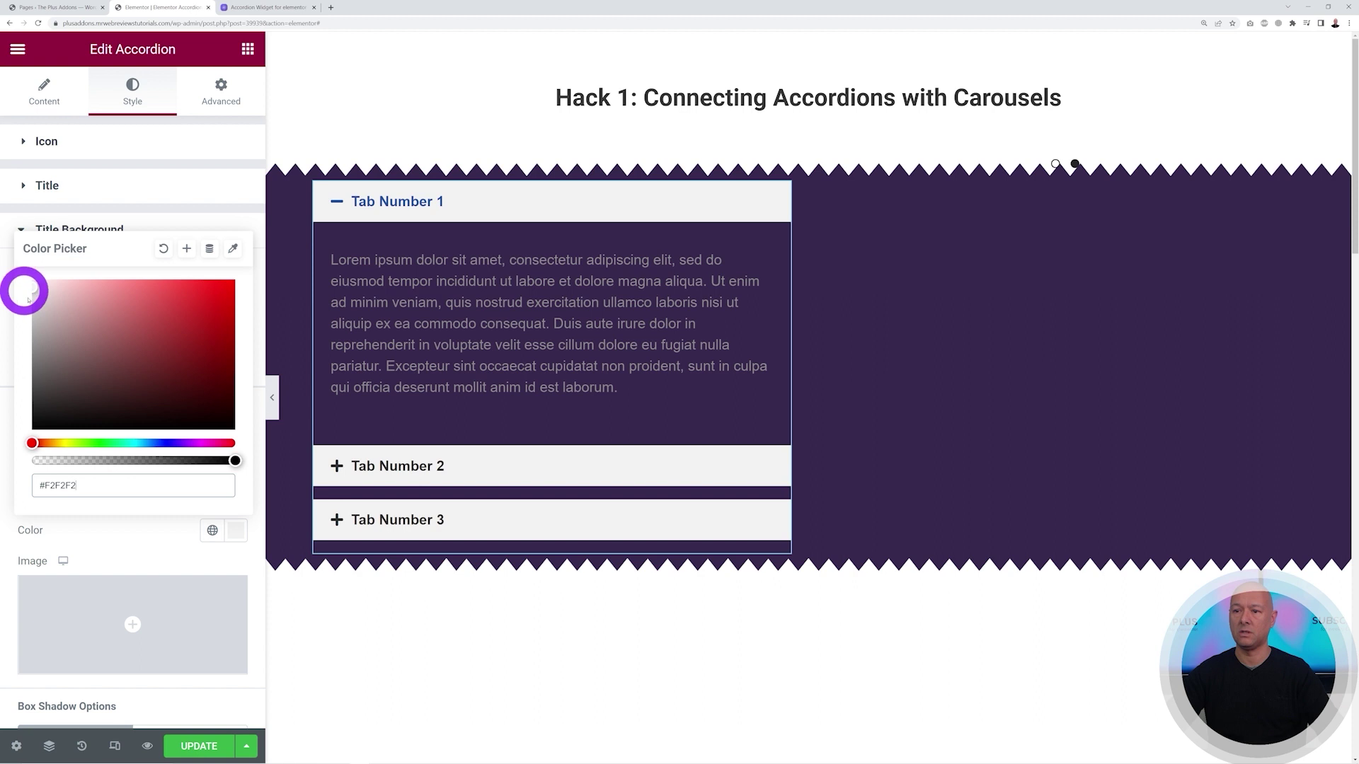
pyautogui.click(120, 538)
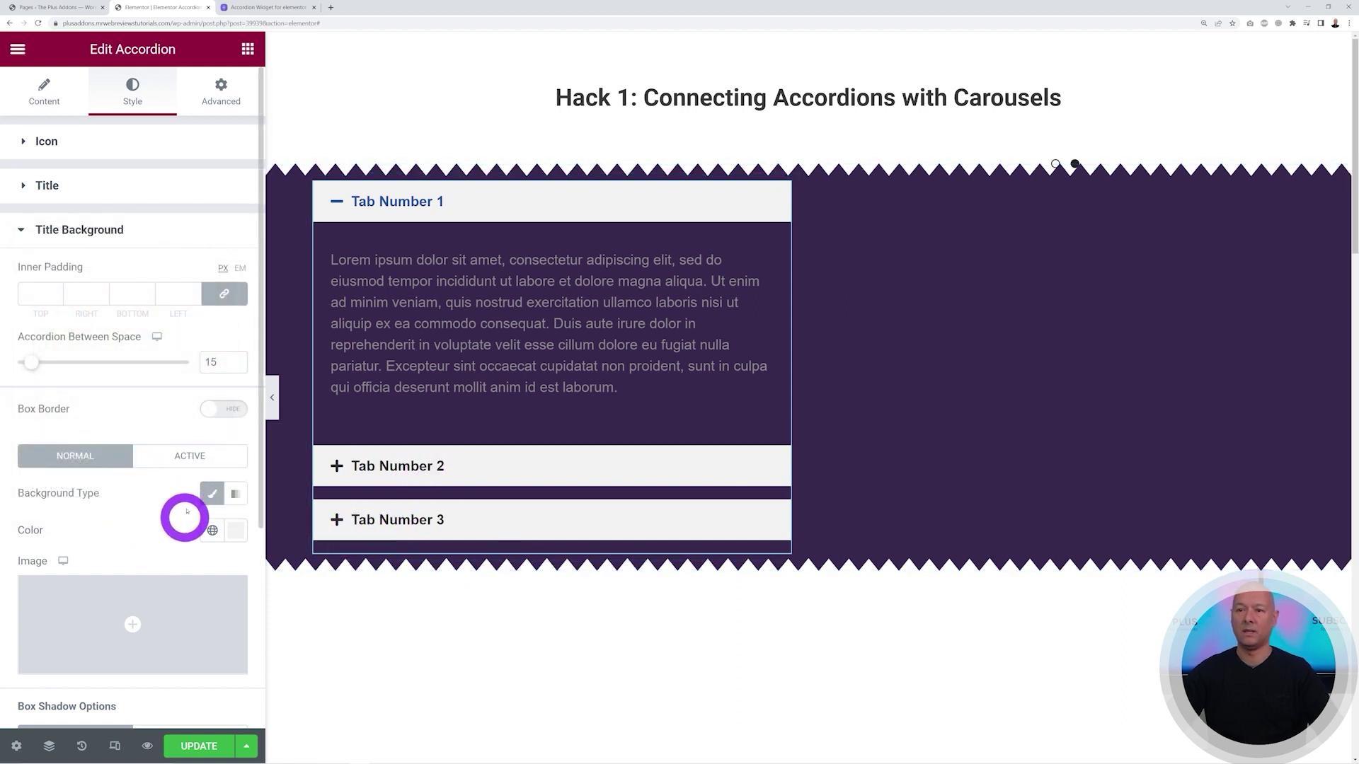
# Step: Give the active tab's title a classic soft purple background
pyautogui.click(182, 458)
pyautogui.click(211, 493)
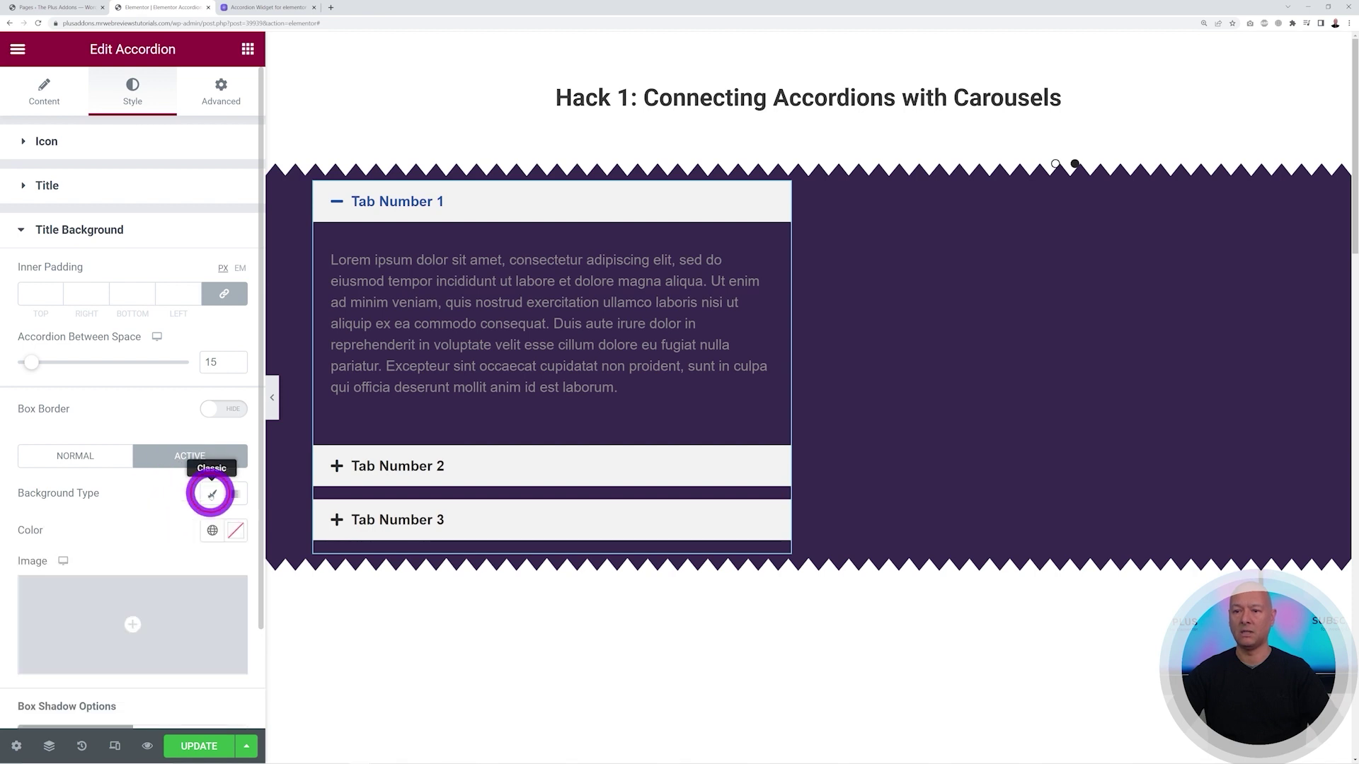
pyautogui.click(233, 530)
pyautogui.click(150, 443)
pyautogui.moveTo(151, 443); pyautogui.dragTo(176, 443)
pyautogui.moveTo(134, 348); pyautogui.dragTo(128, 277)
pyautogui.click(172, 442)
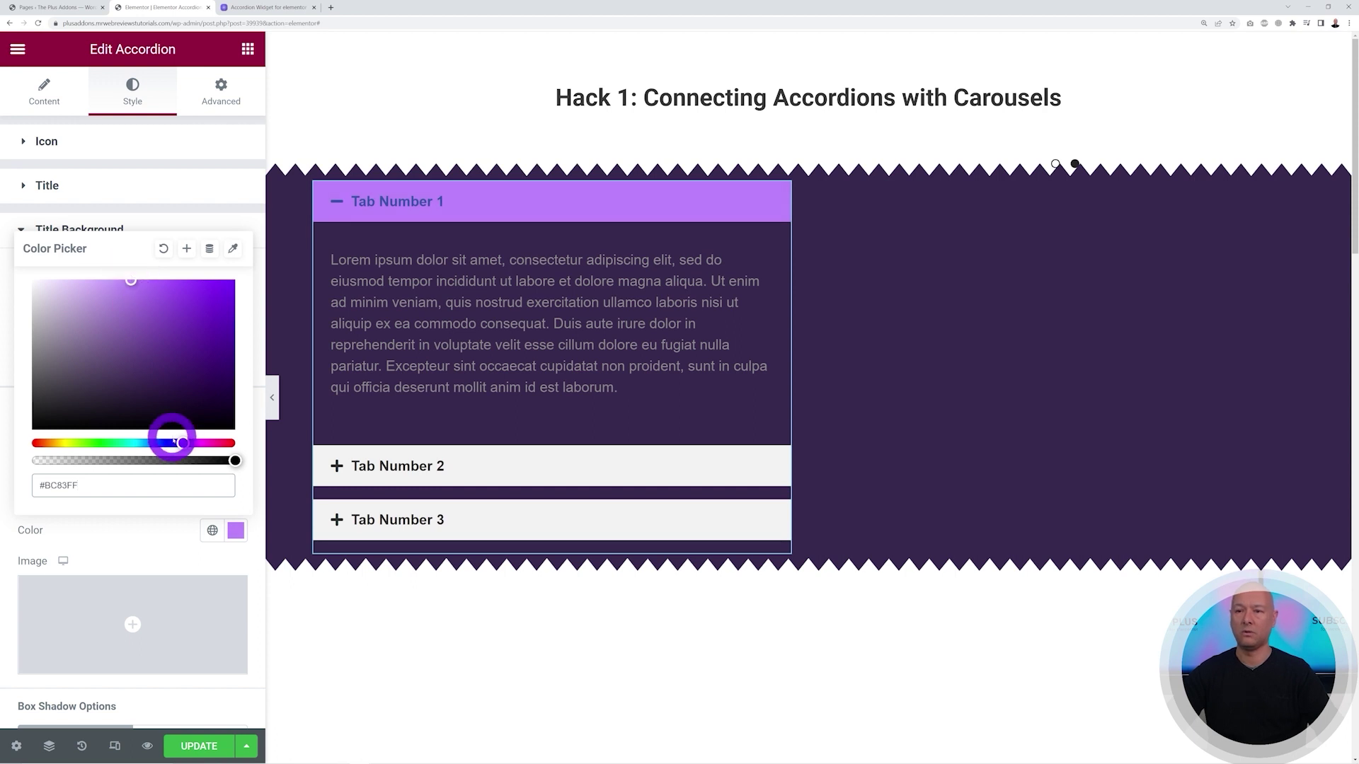
pyautogui.click(181, 390)
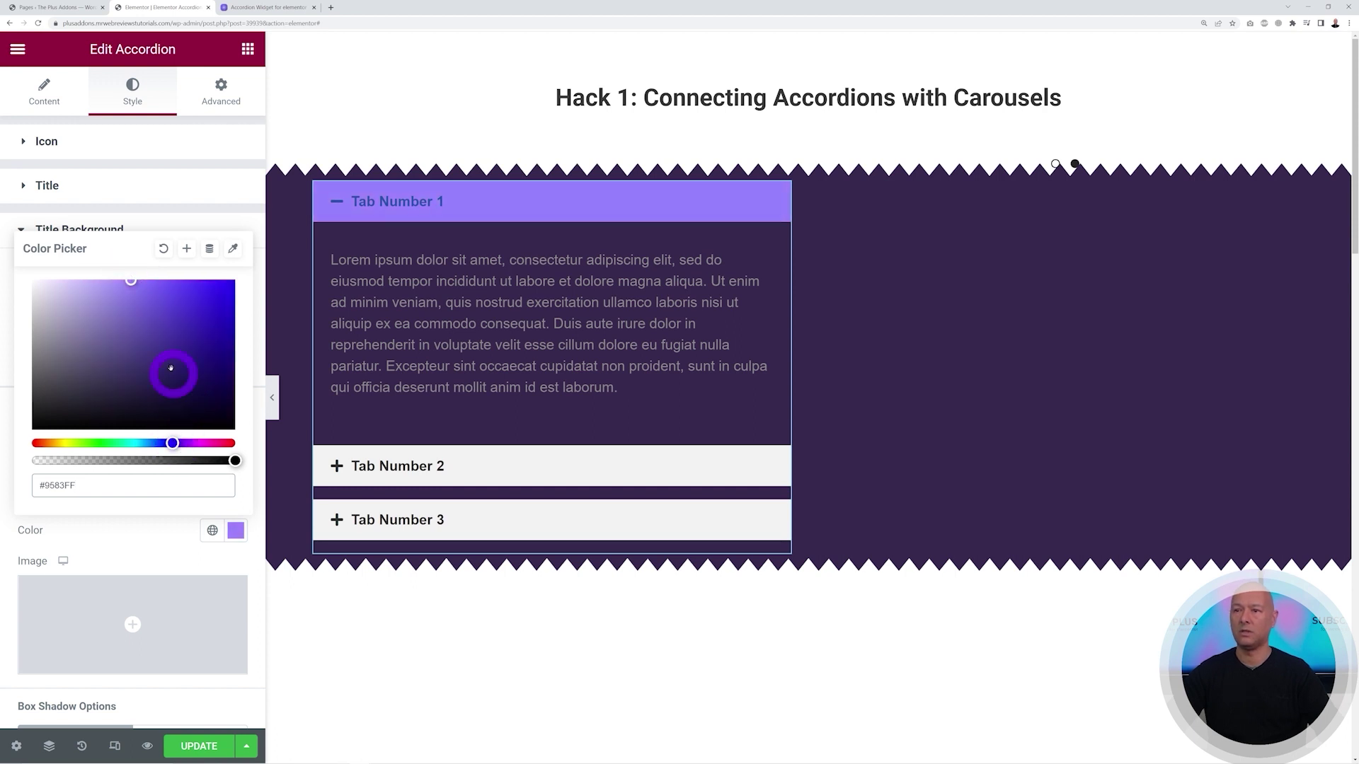
pyautogui.moveTo(164, 301)
pyautogui.mouseDown()
pyautogui.moveTo(167, 288)
pyautogui.moveTo(126, 282)
pyautogui.mouseUp()
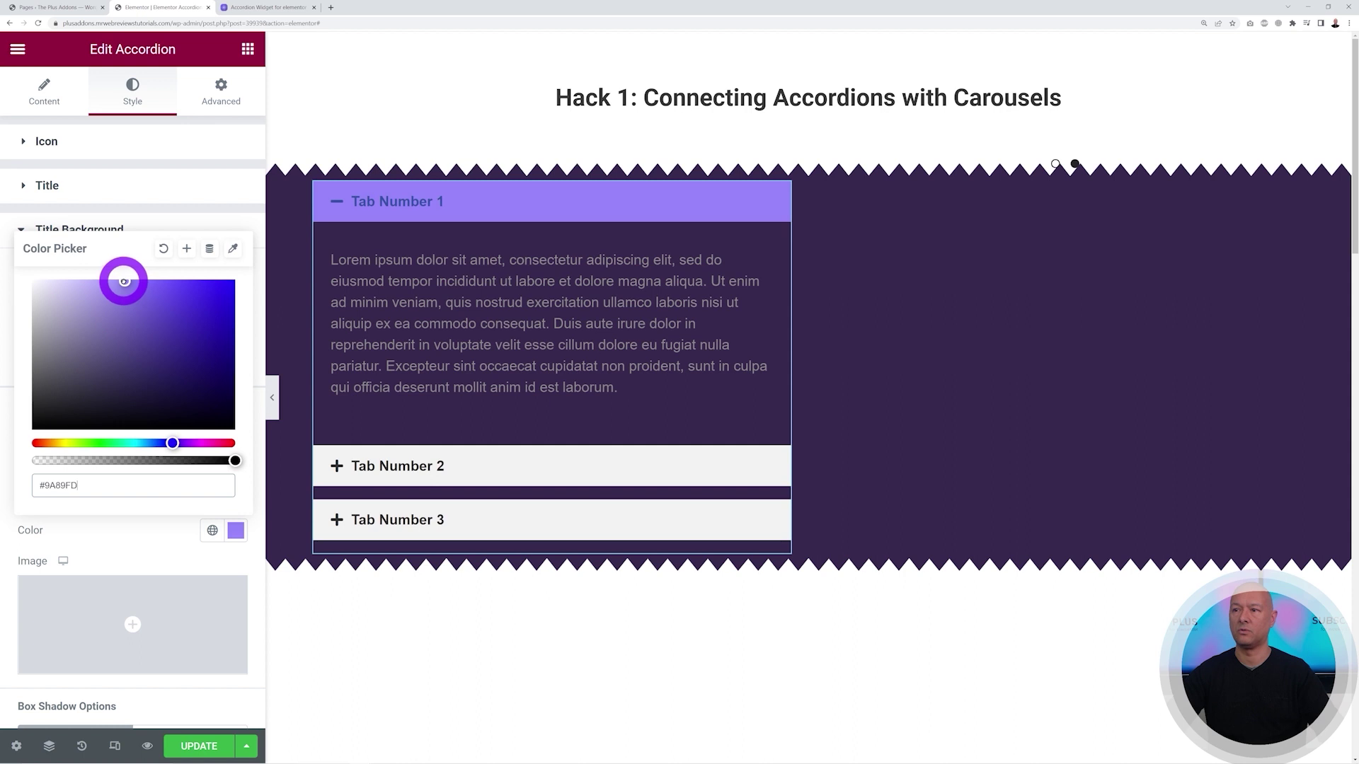
pyautogui.click(157, 549)
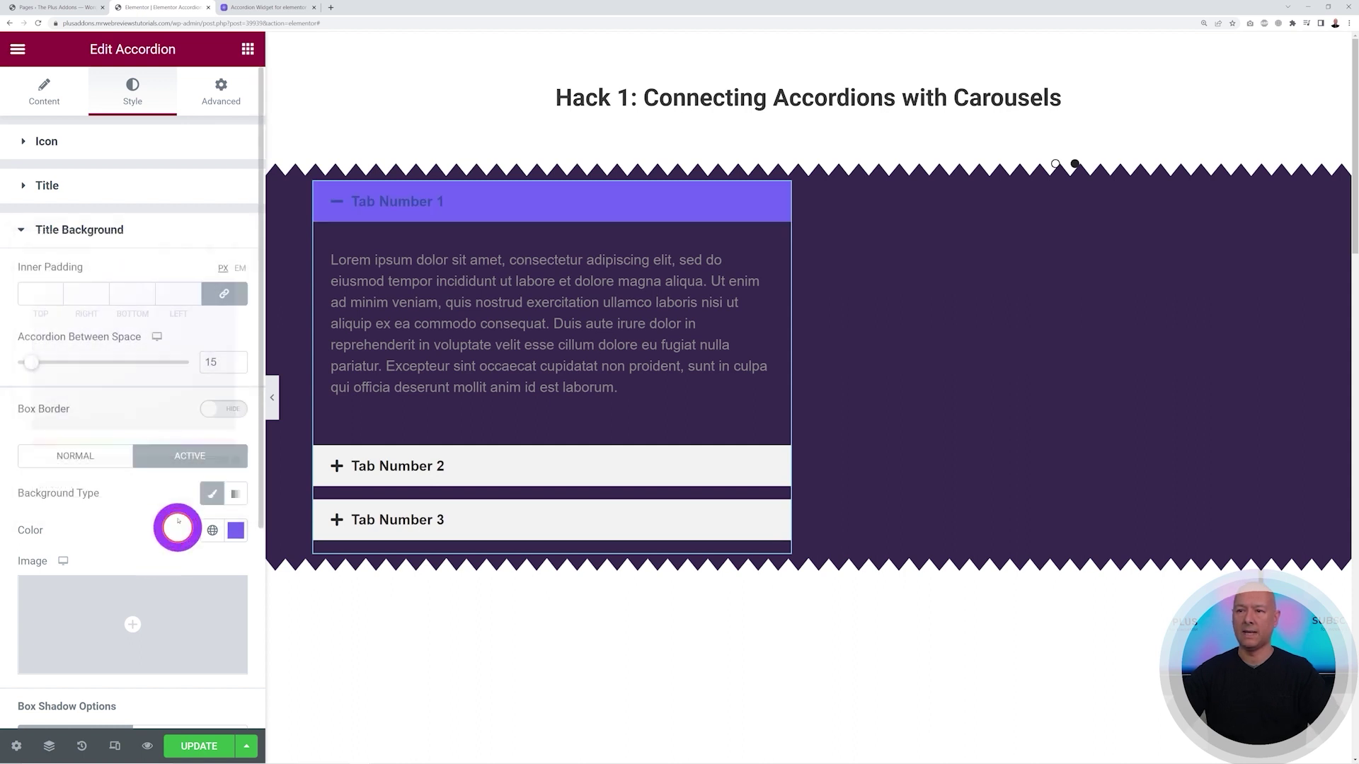
pyautogui.click(404, 174)
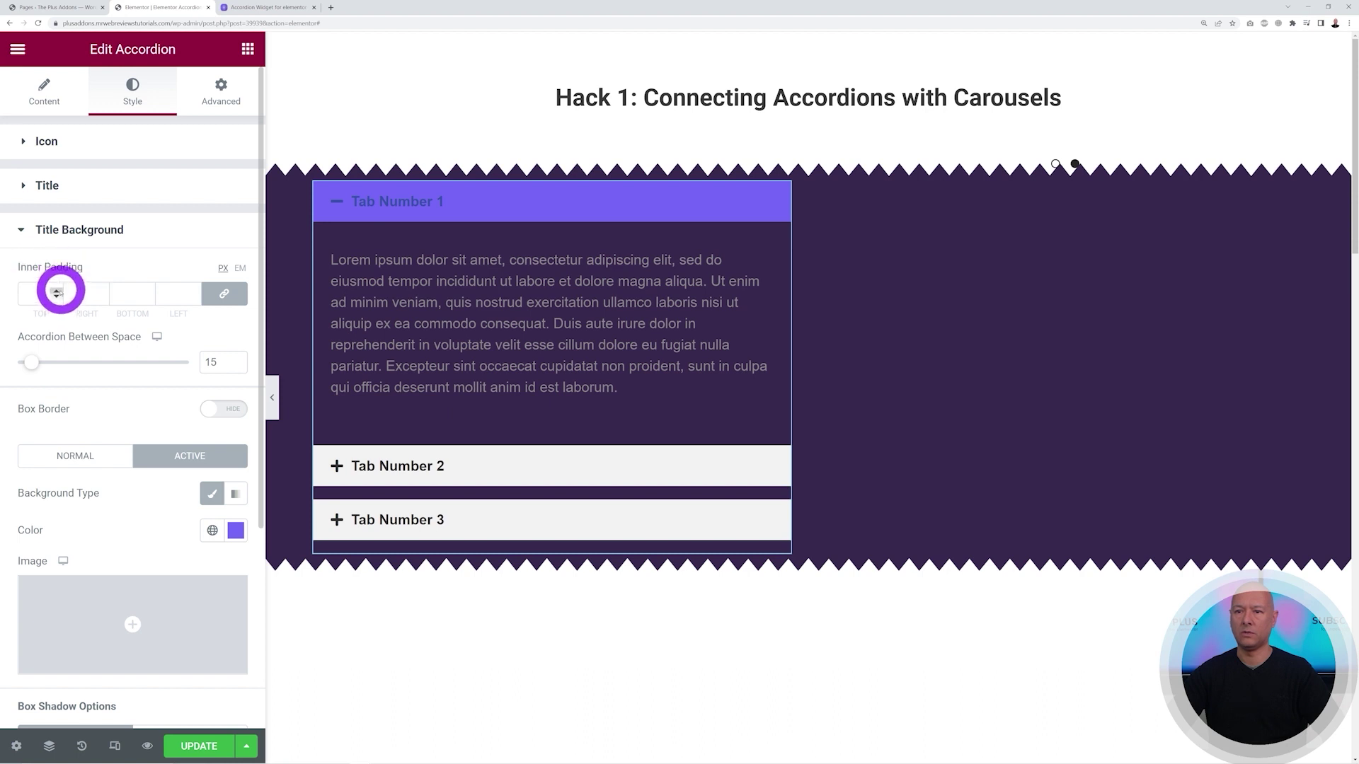
# Step: Set the title inner padding to 25 px
pyautogui.click(57, 291)
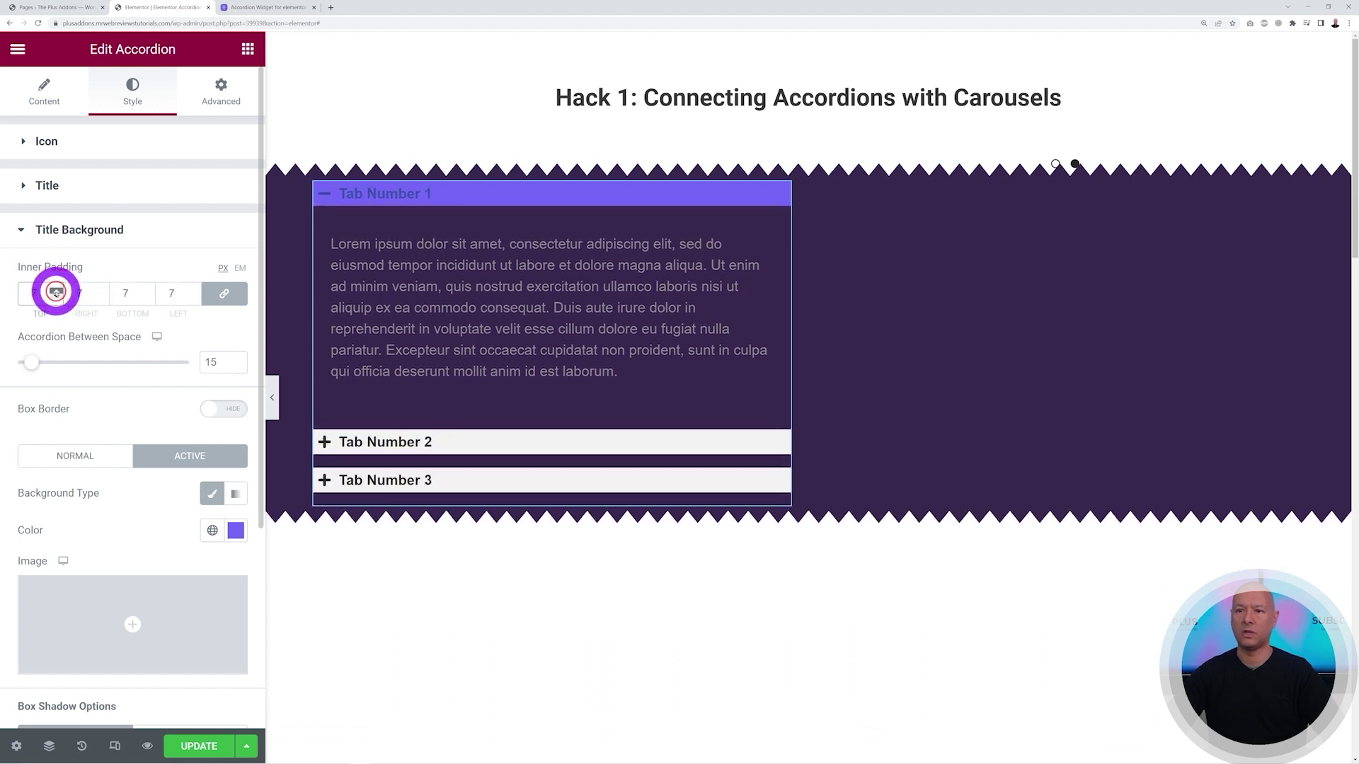
pyautogui.moveTo(57, 290); pyautogui.dragTo(58, 295)
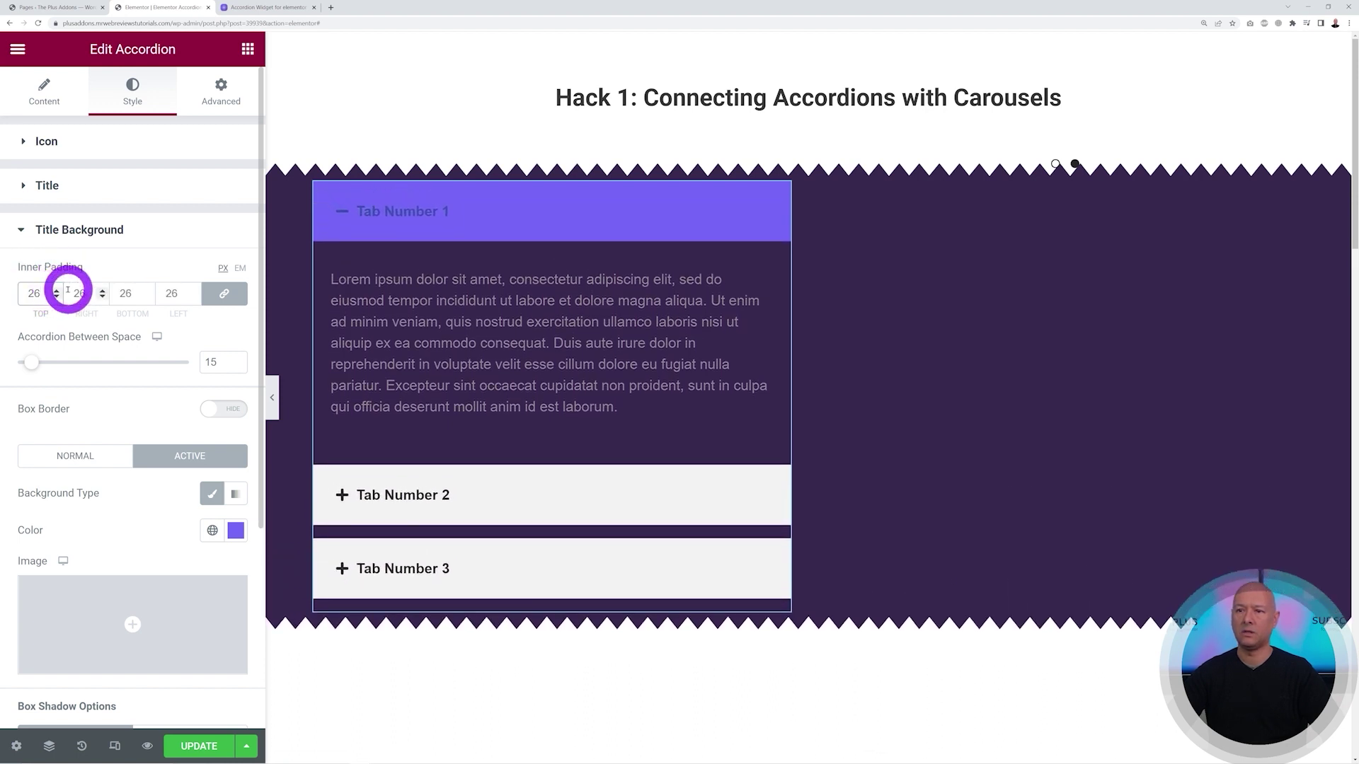
pyautogui.click(58, 297)
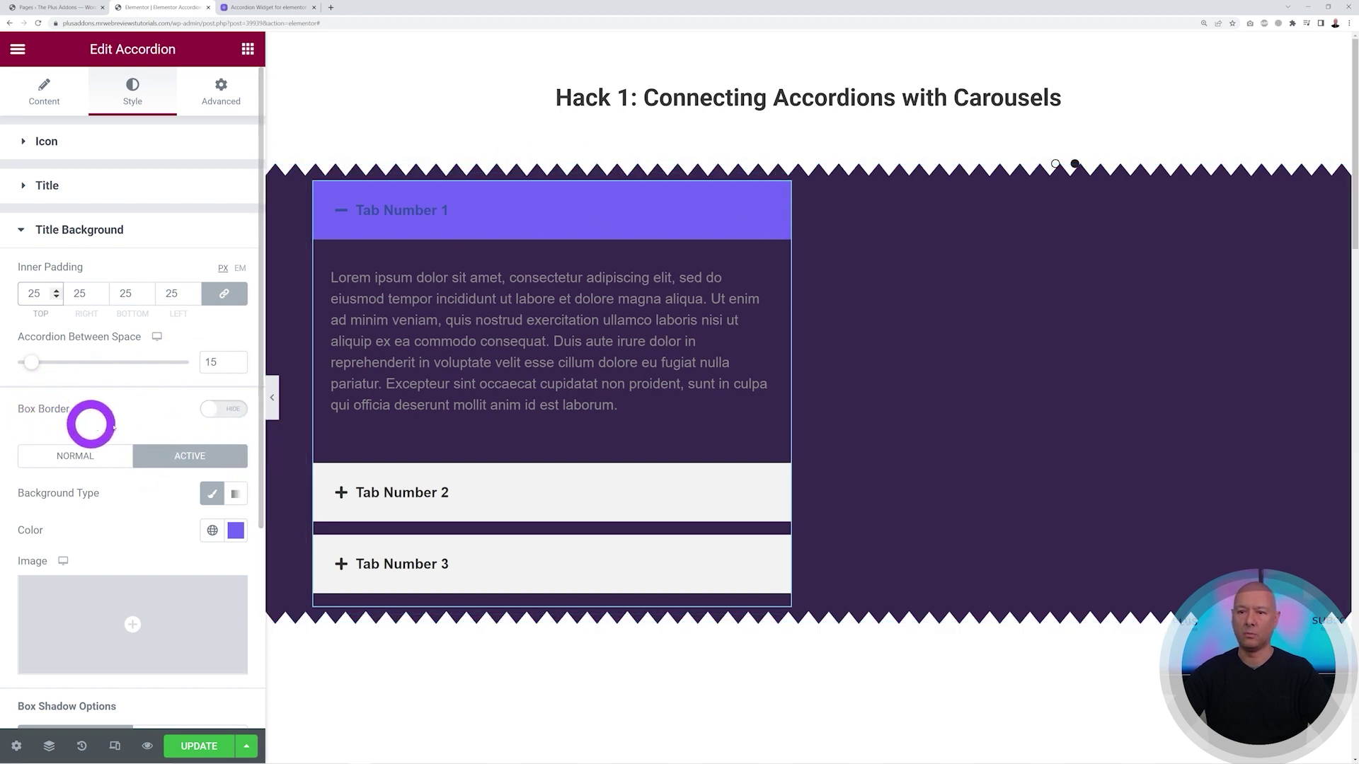
# Step: Show a Solid title border with width 0
pyautogui.click(223, 411)
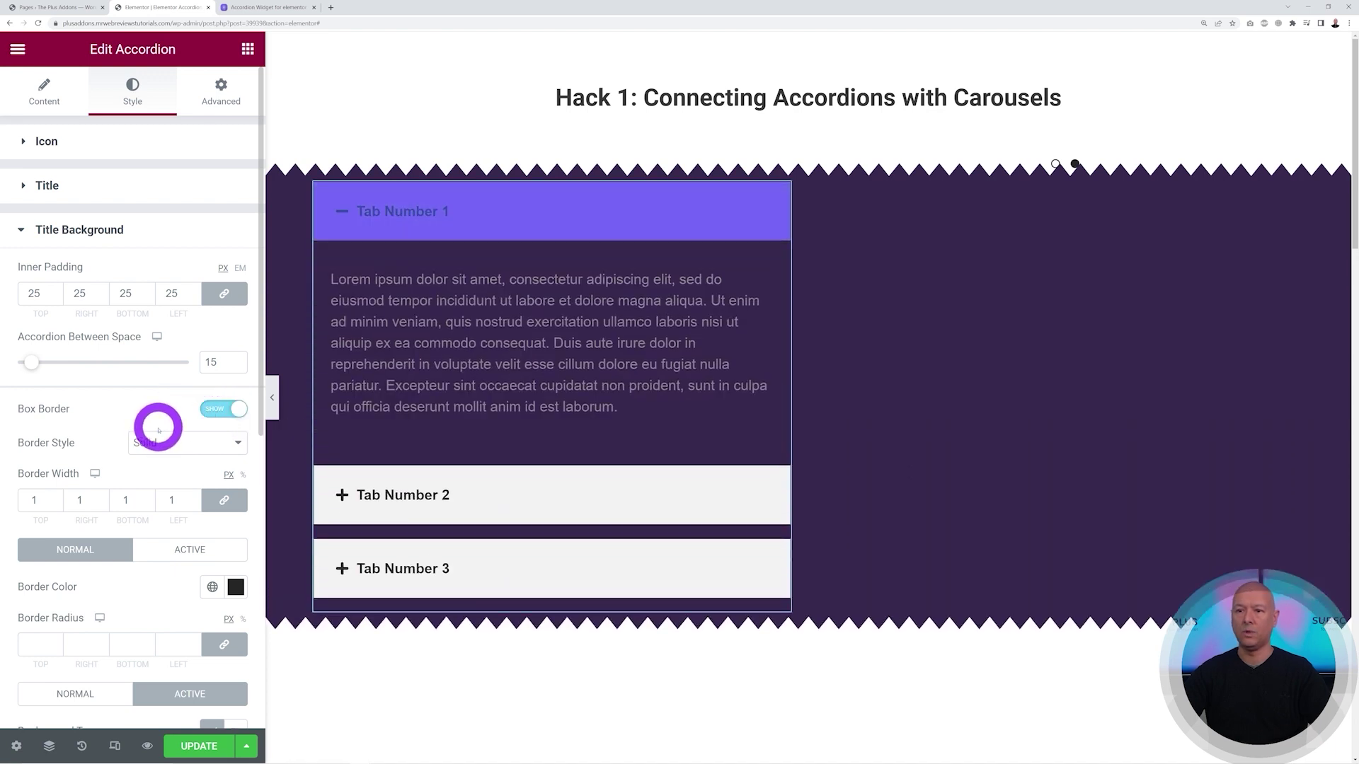
pyautogui.click(237, 442)
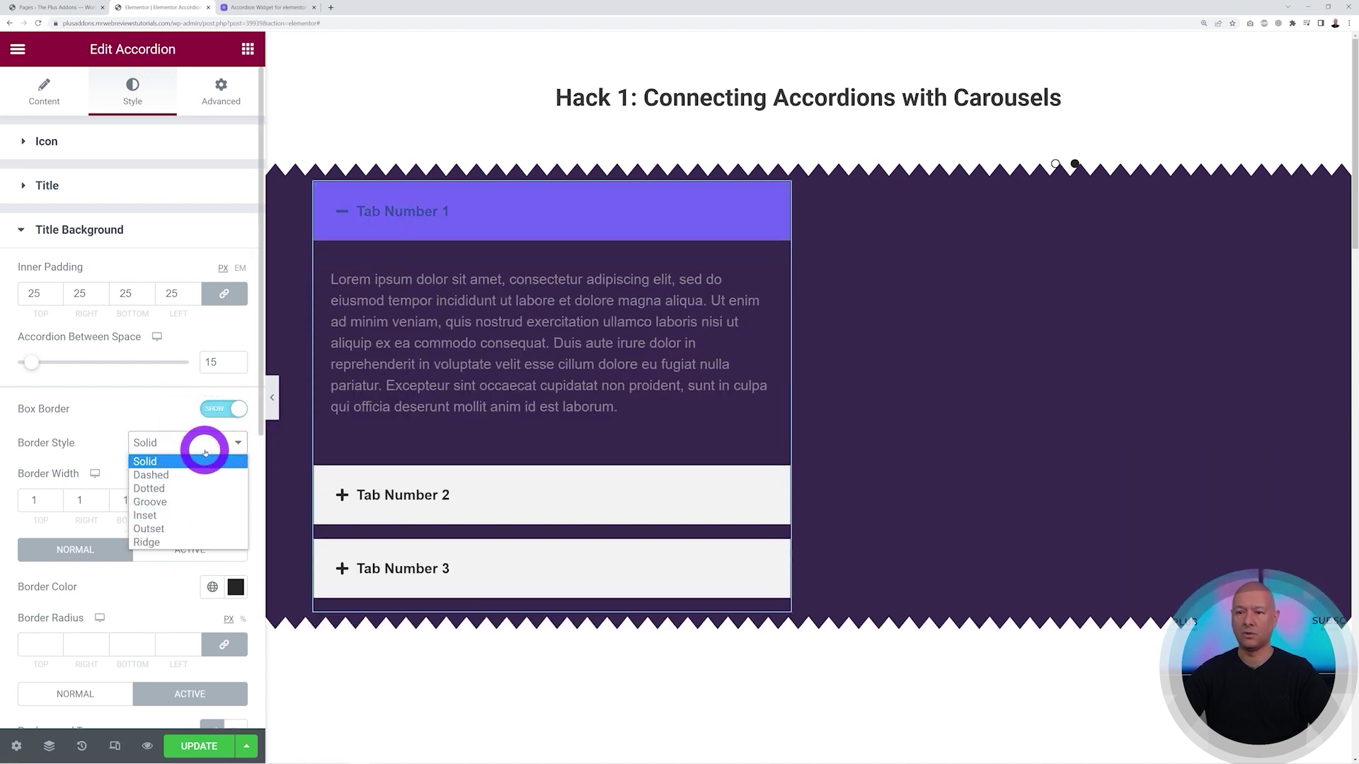
pyautogui.click(203, 452)
pyautogui.click(58, 505)
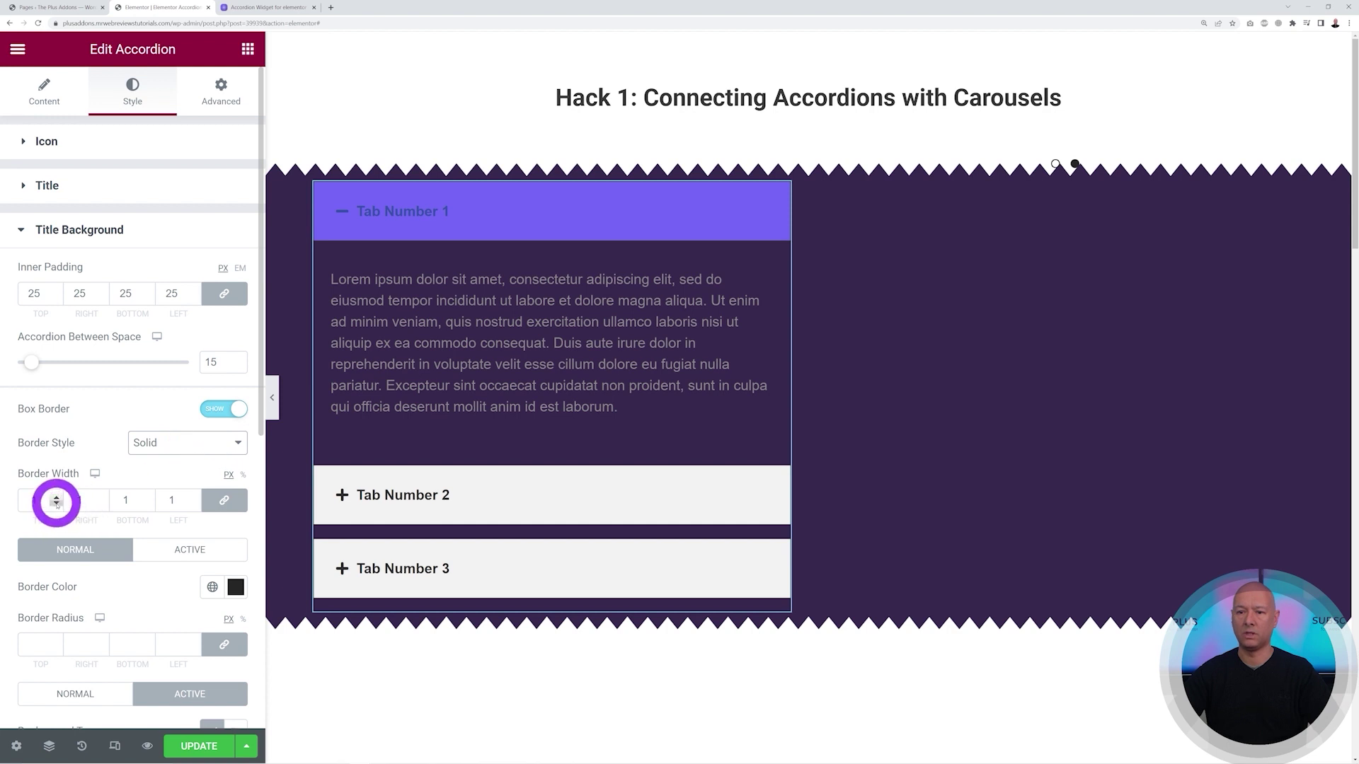
pyautogui.click(56, 503)
# Step: Unlink the border radius and set top-left and top-right corners to 10
pyautogui.scroll(-3, 182, 501)
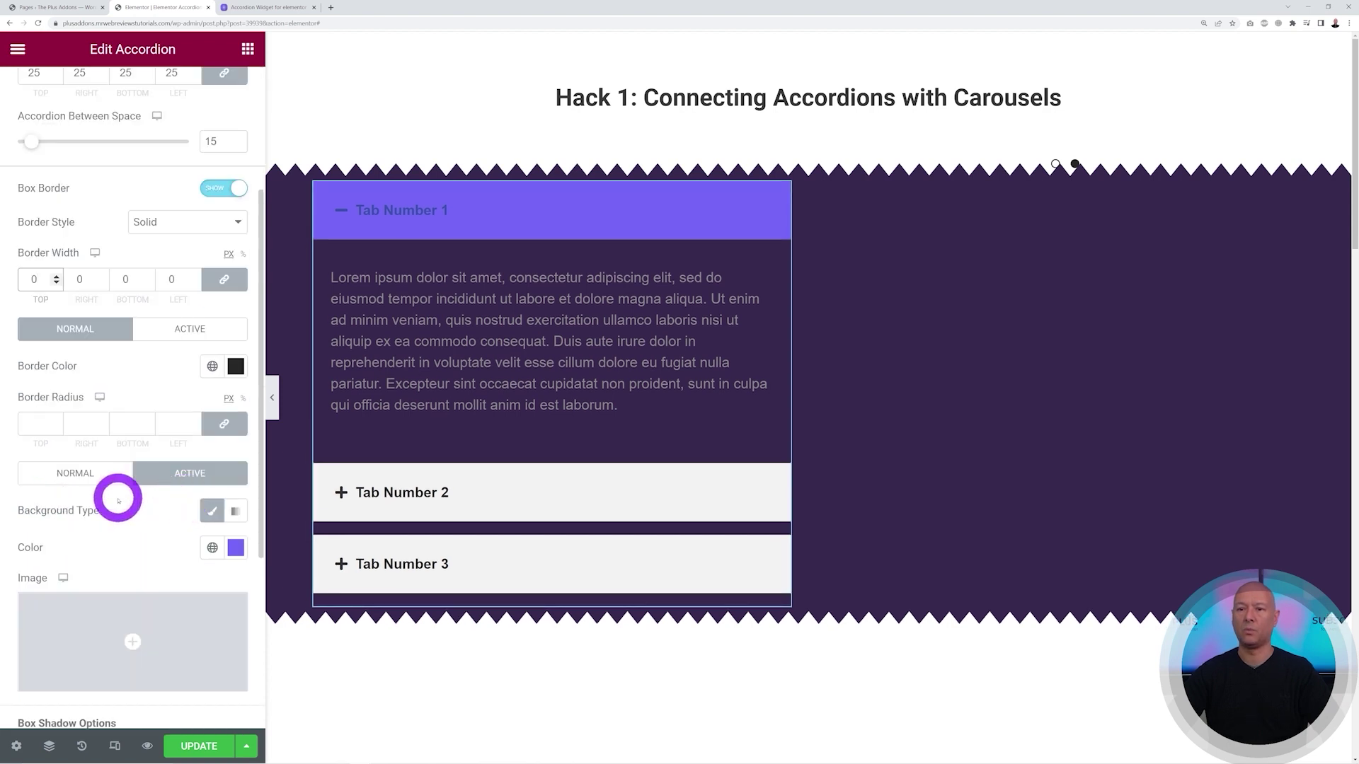
pyautogui.click(225, 426)
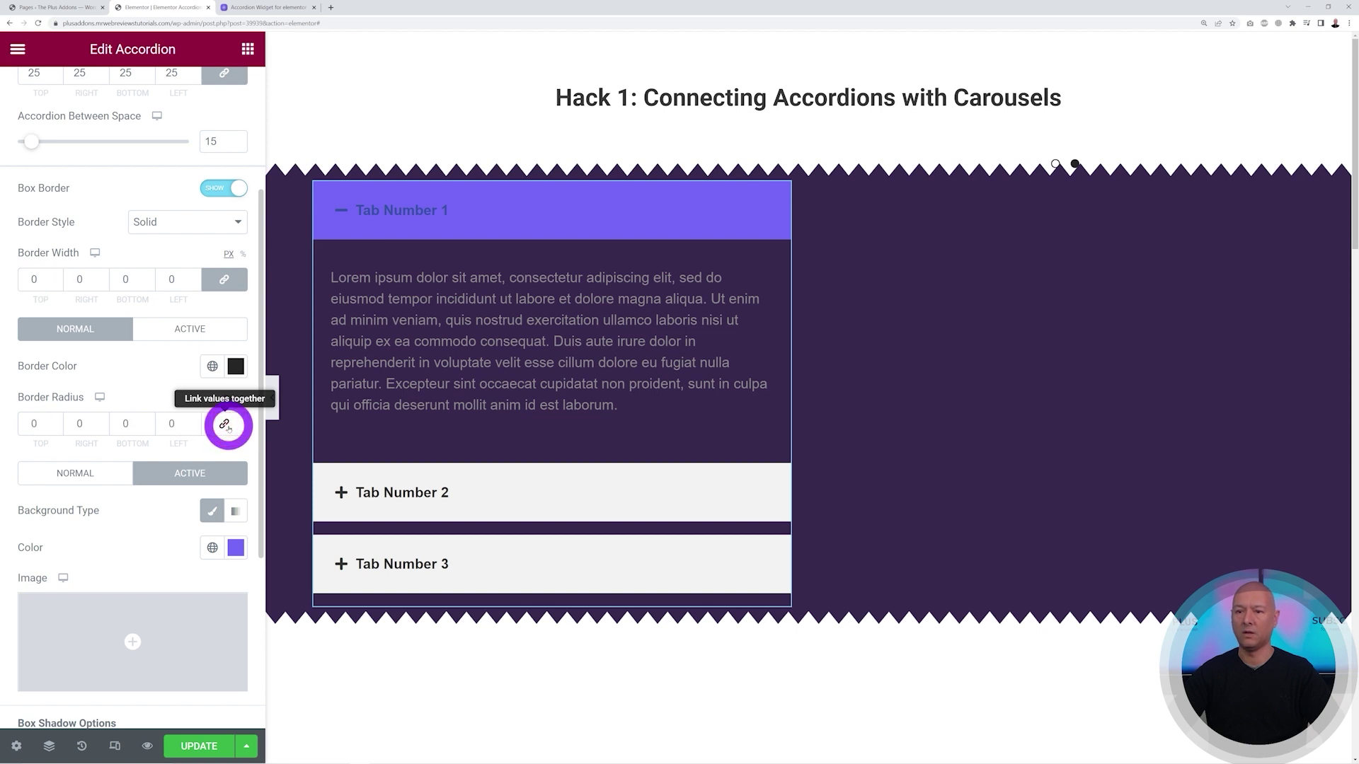
pyautogui.click(56, 423)
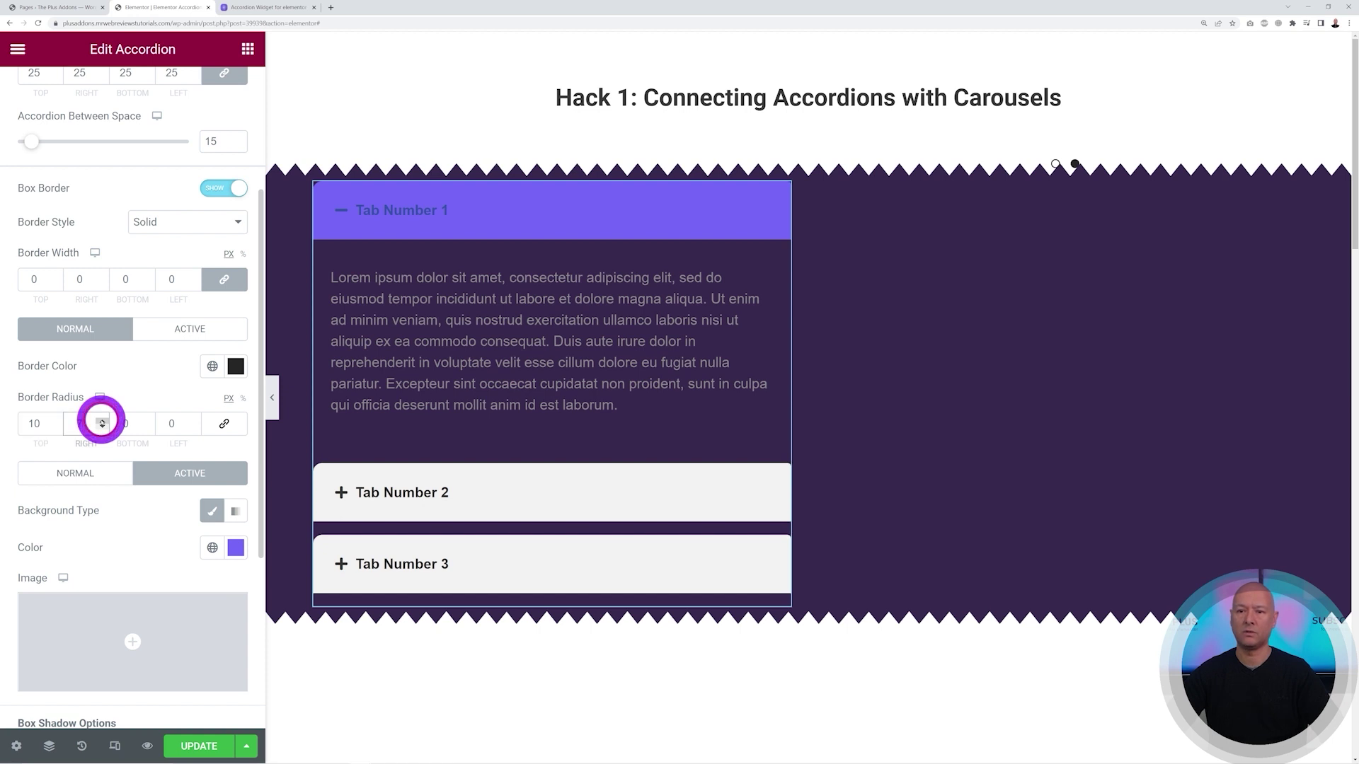
pyautogui.click(102, 422)
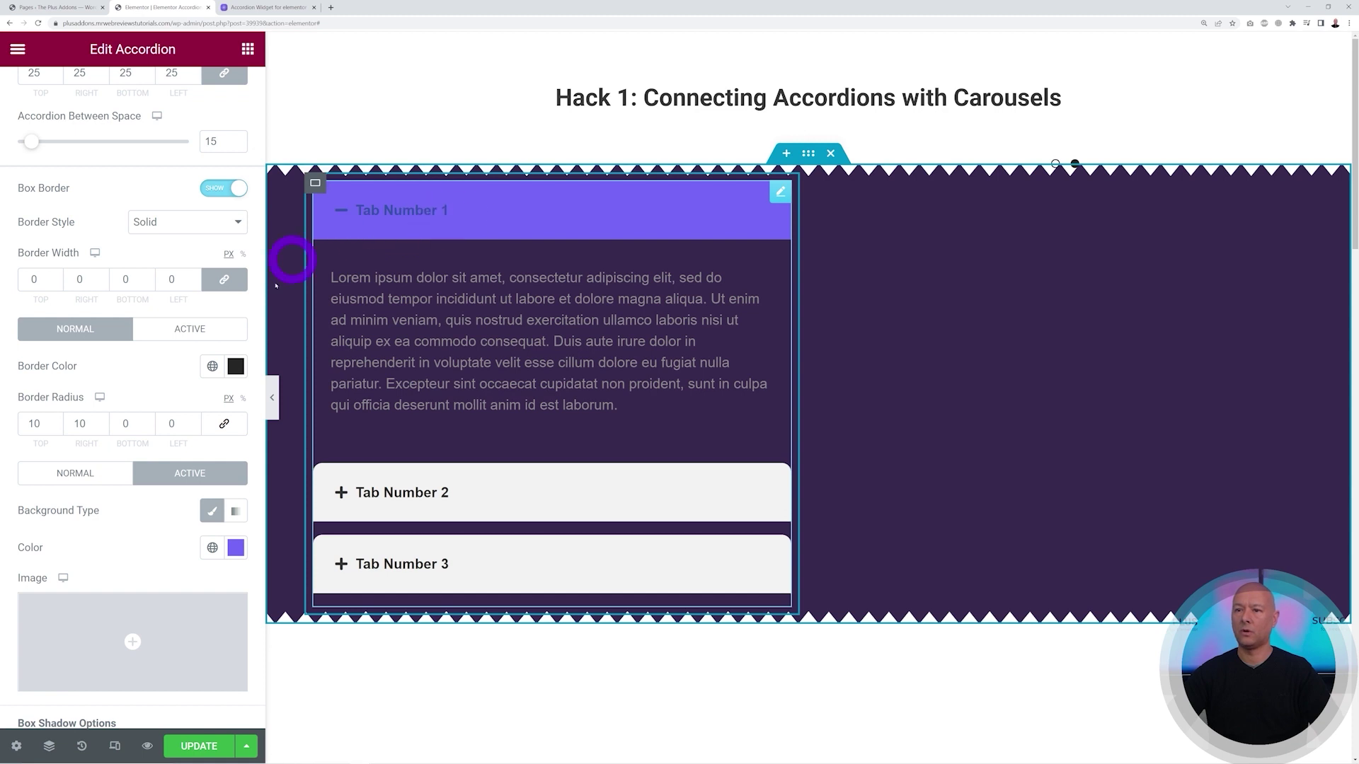
pyautogui.scroll(3, 140, 485)
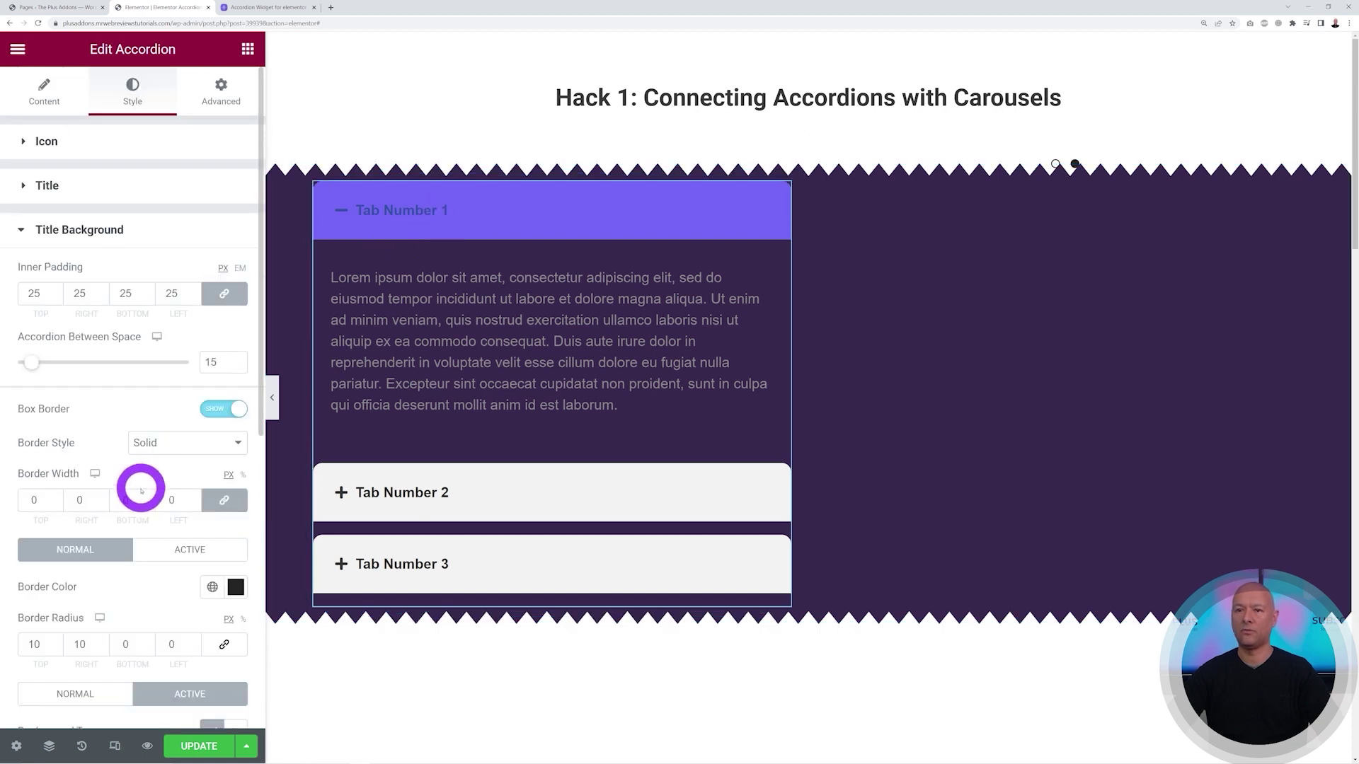
# Step: Set the Active tab's title text colour to white
pyautogui.click(55, 189)
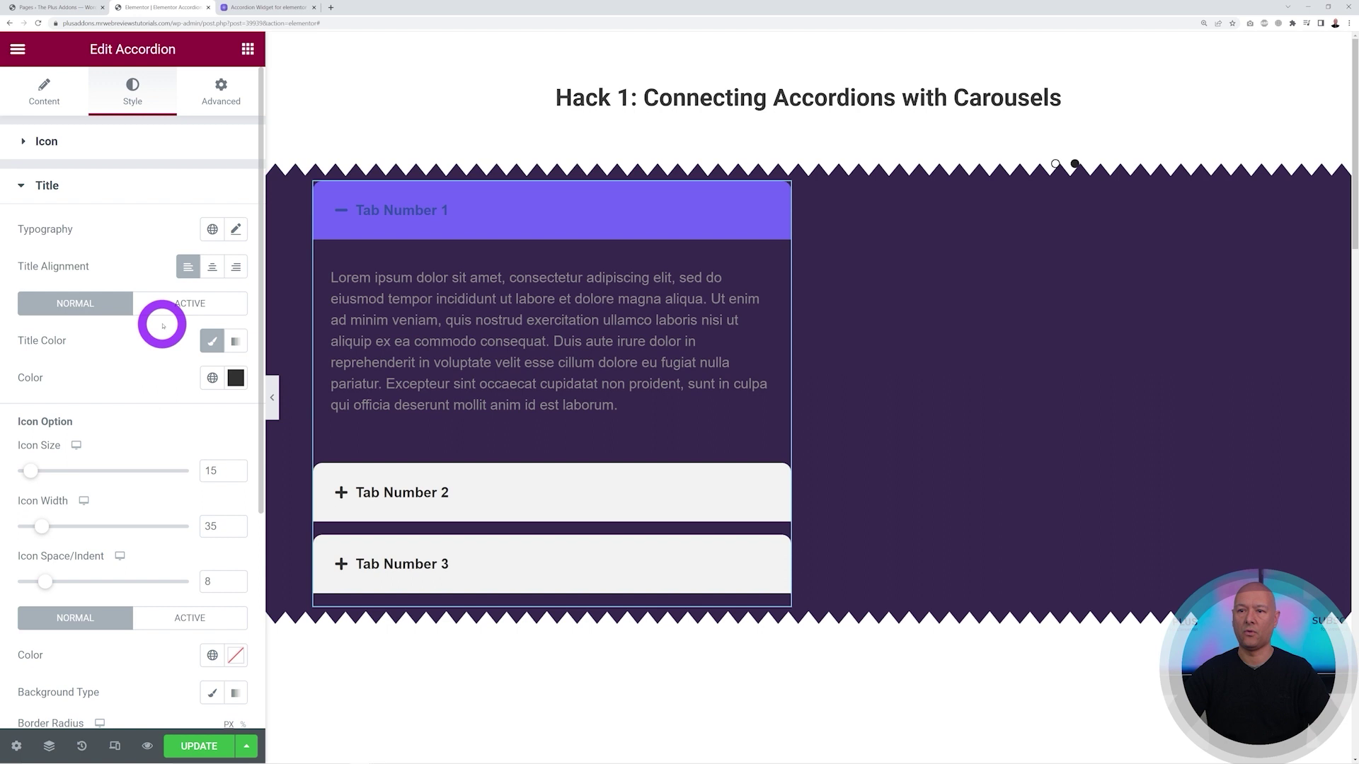
pyautogui.click(182, 303)
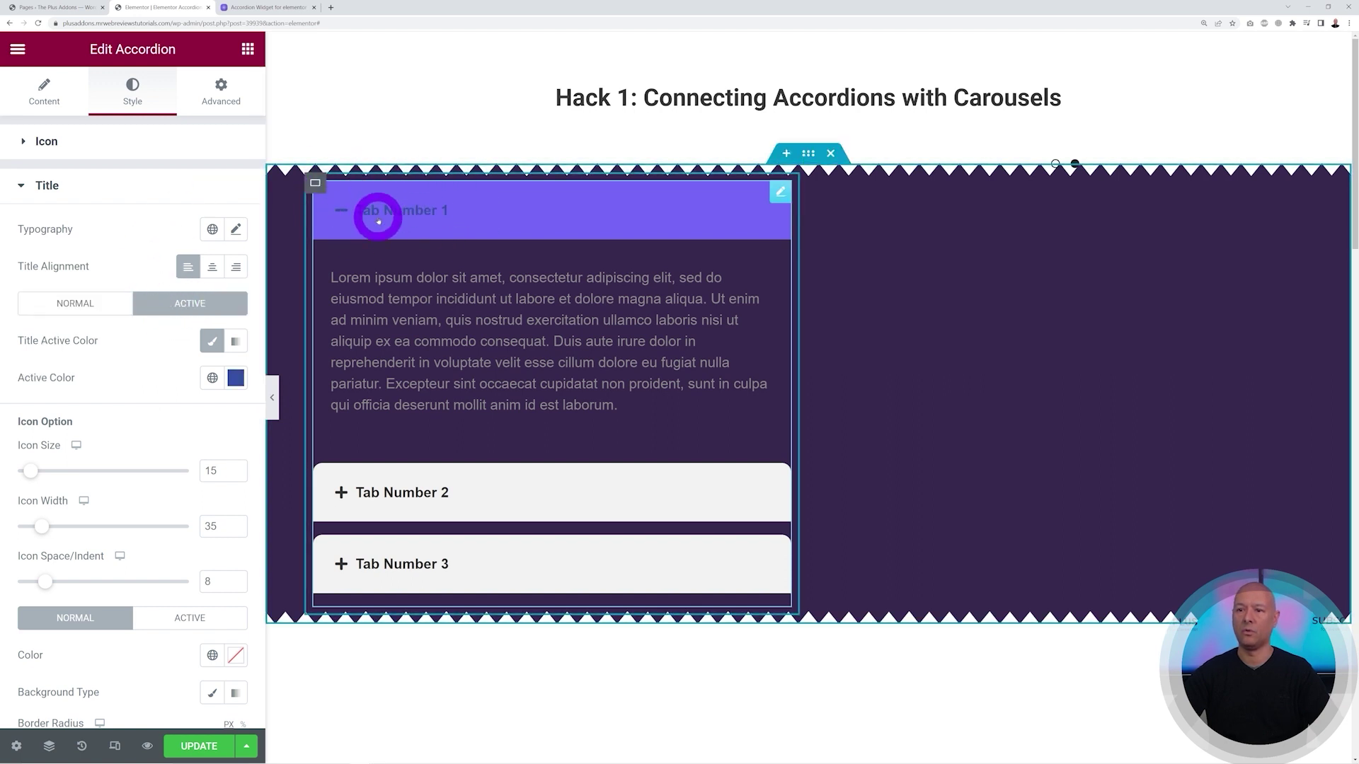
pyautogui.click(235, 377)
pyautogui.click(61, 483)
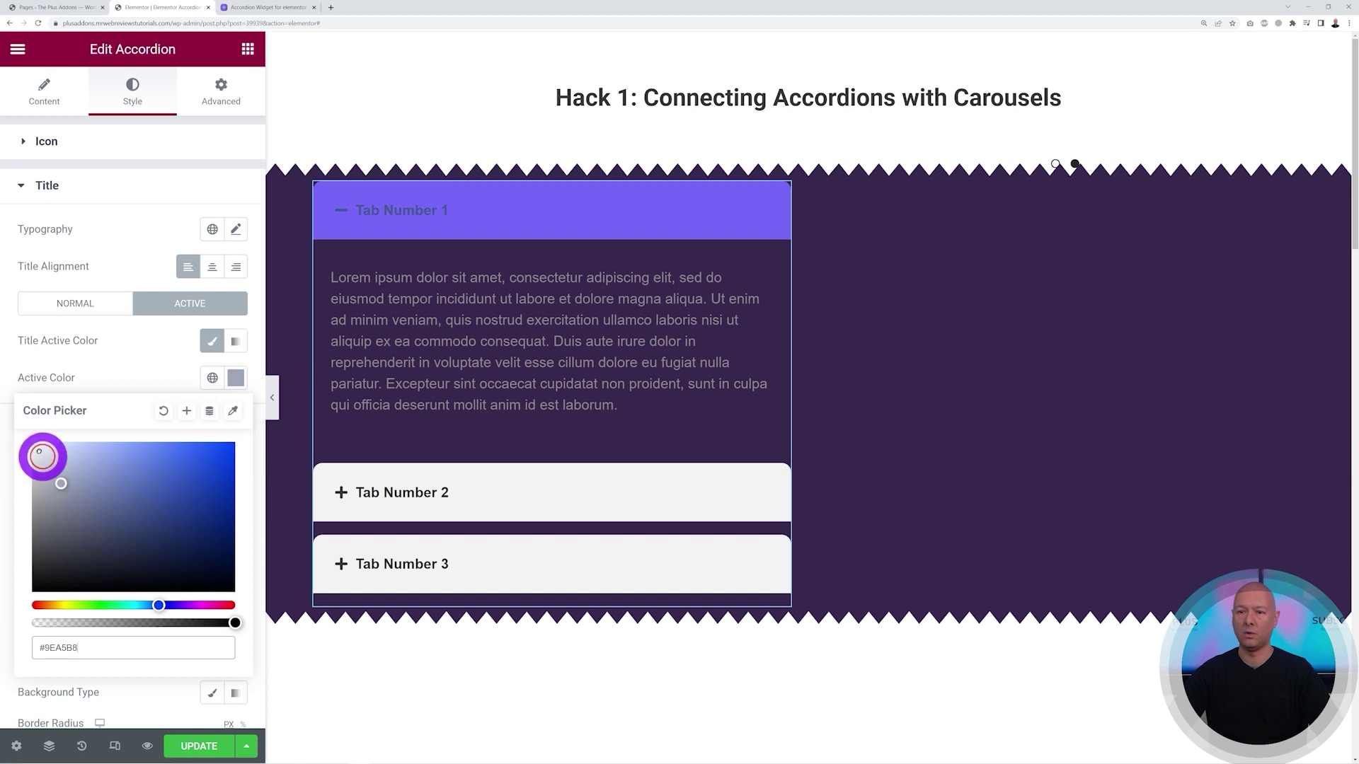
pyautogui.moveTo(42, 456); pyautogui.dragTo(24, 440)
pyautogui.click(93, 365)
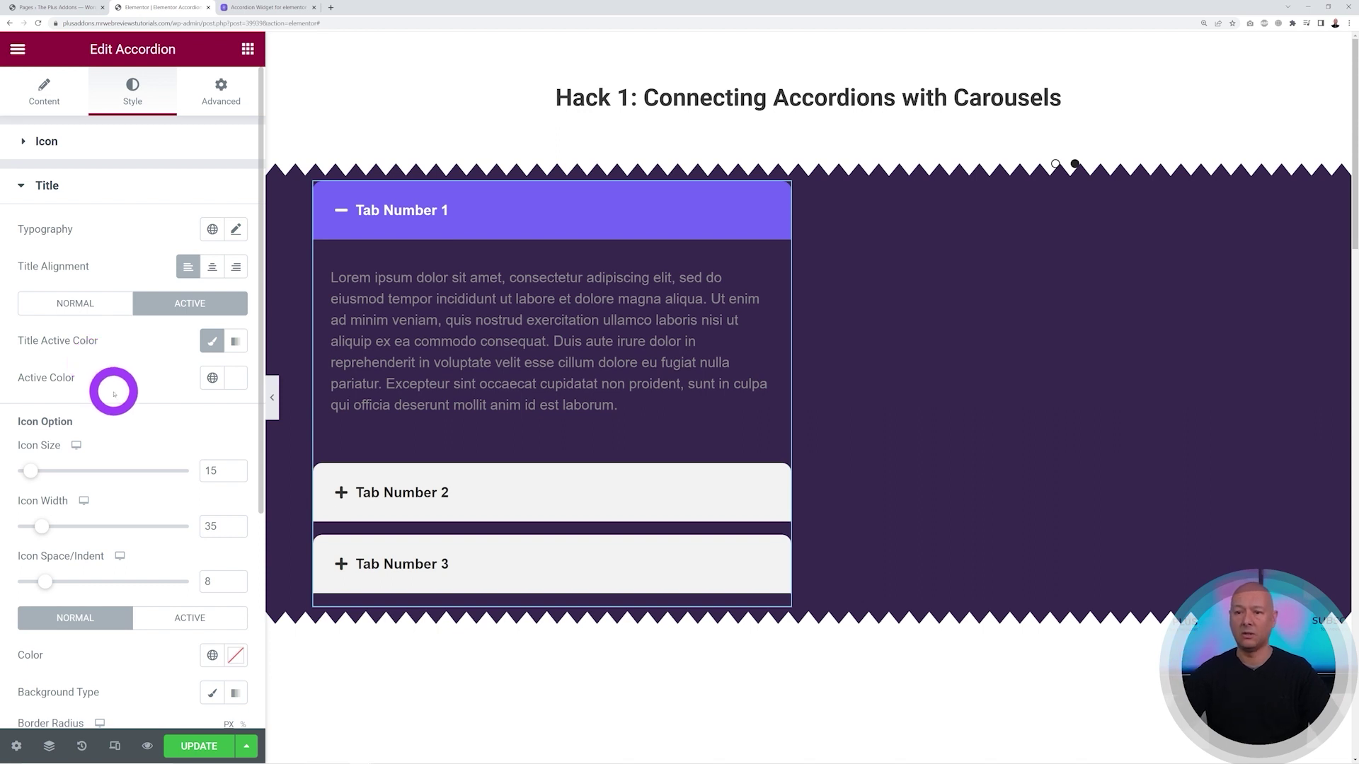
# Step: Review the normal title's font weight options without changes, then collapse the Title section
pyautogui.click(75, 303)
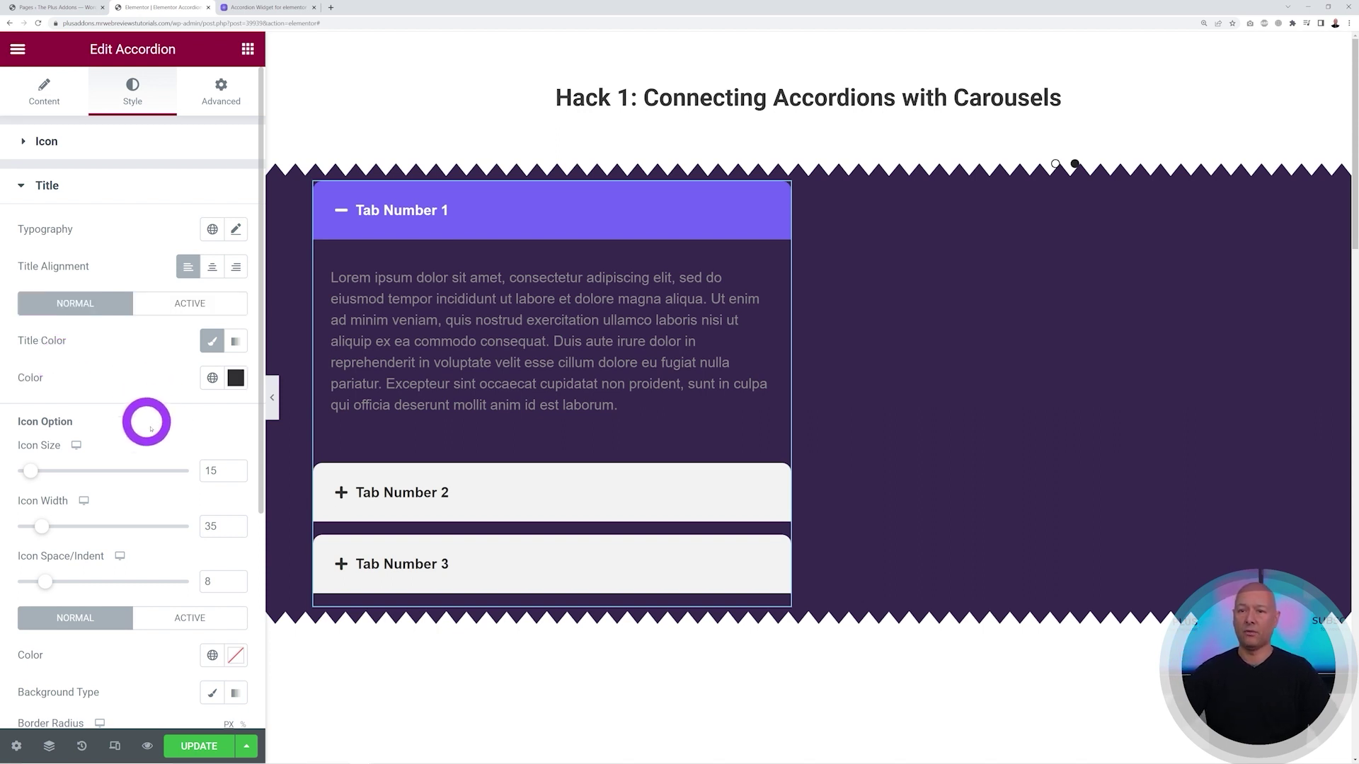
pyautogui.click(235, 229)
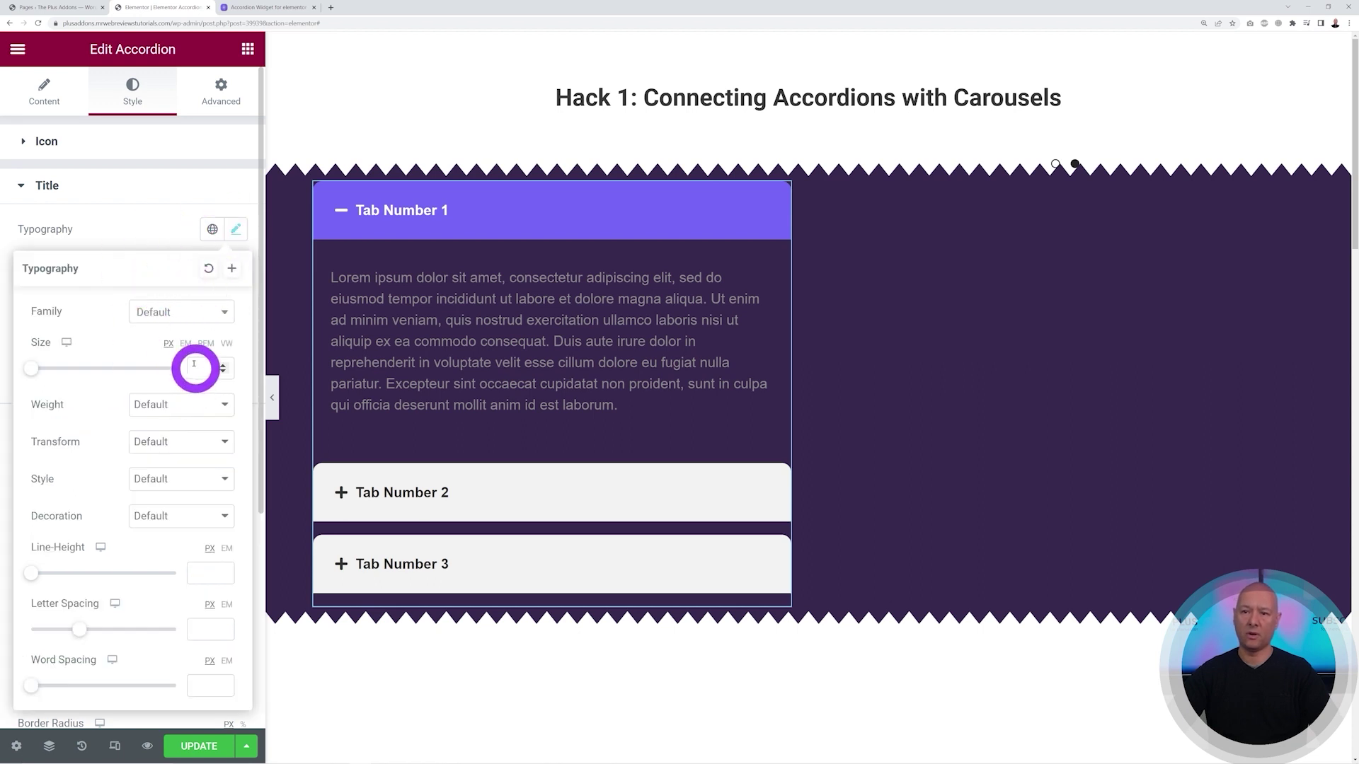
pyautogui.click(225, 405)
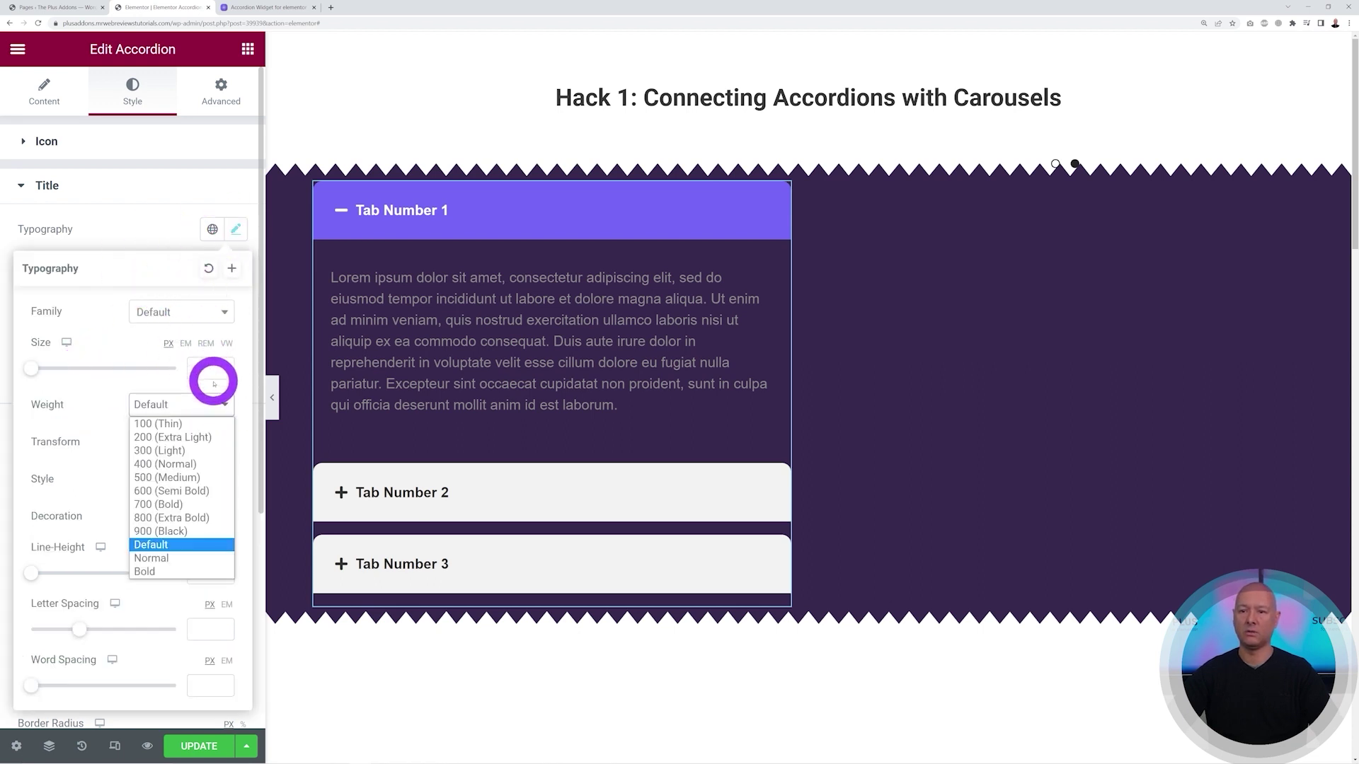
pyautogui.click(146, 226)
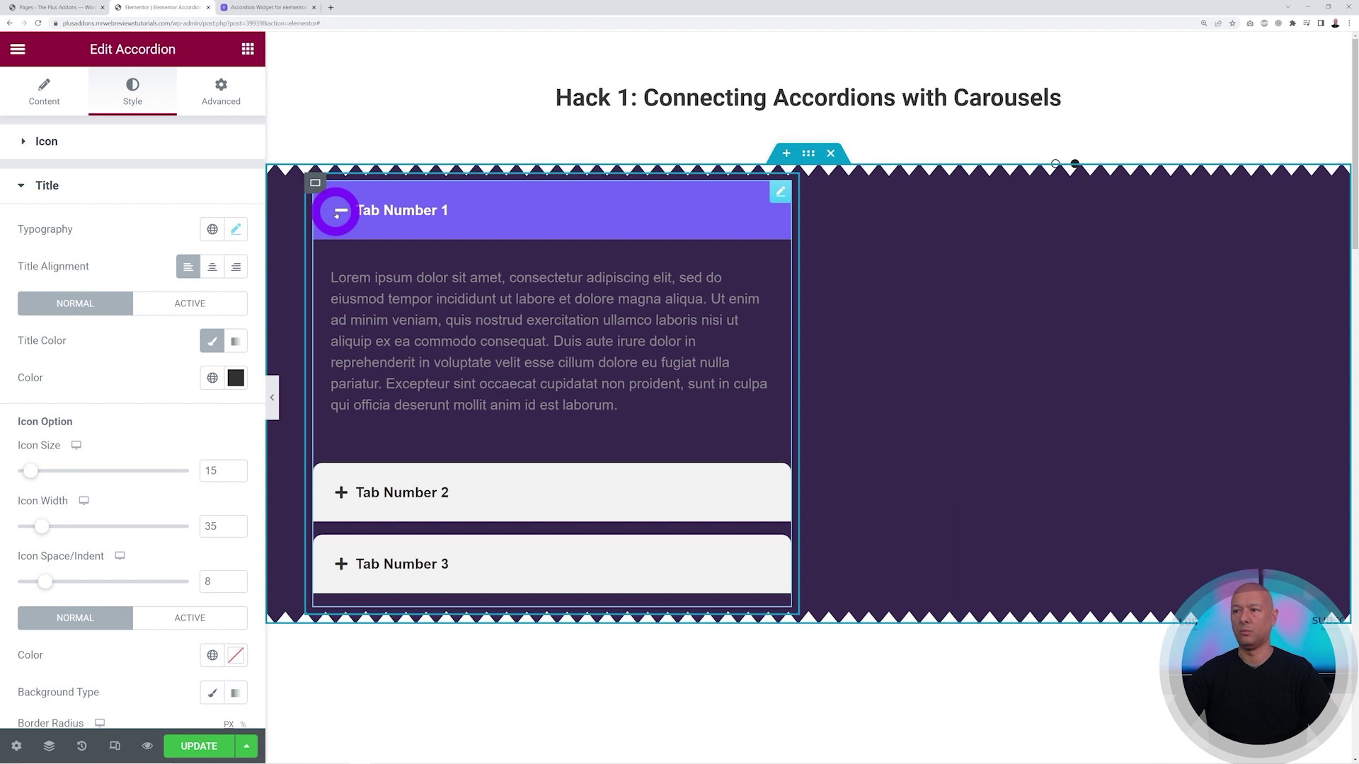
pyautogui.click(48, 187)
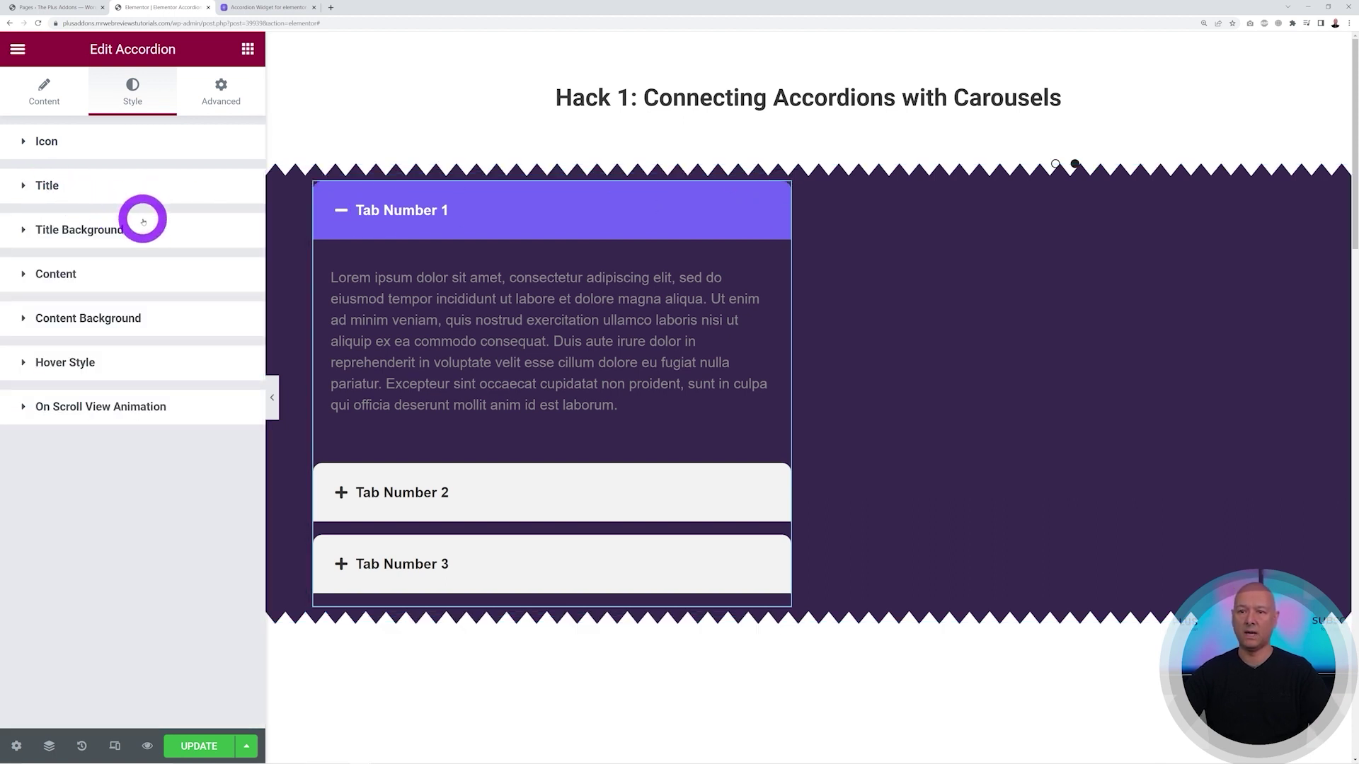
# Step: Align the accordion's plus/minus icons to End and set the icon size to 15
pyautogui.click(66, 144)
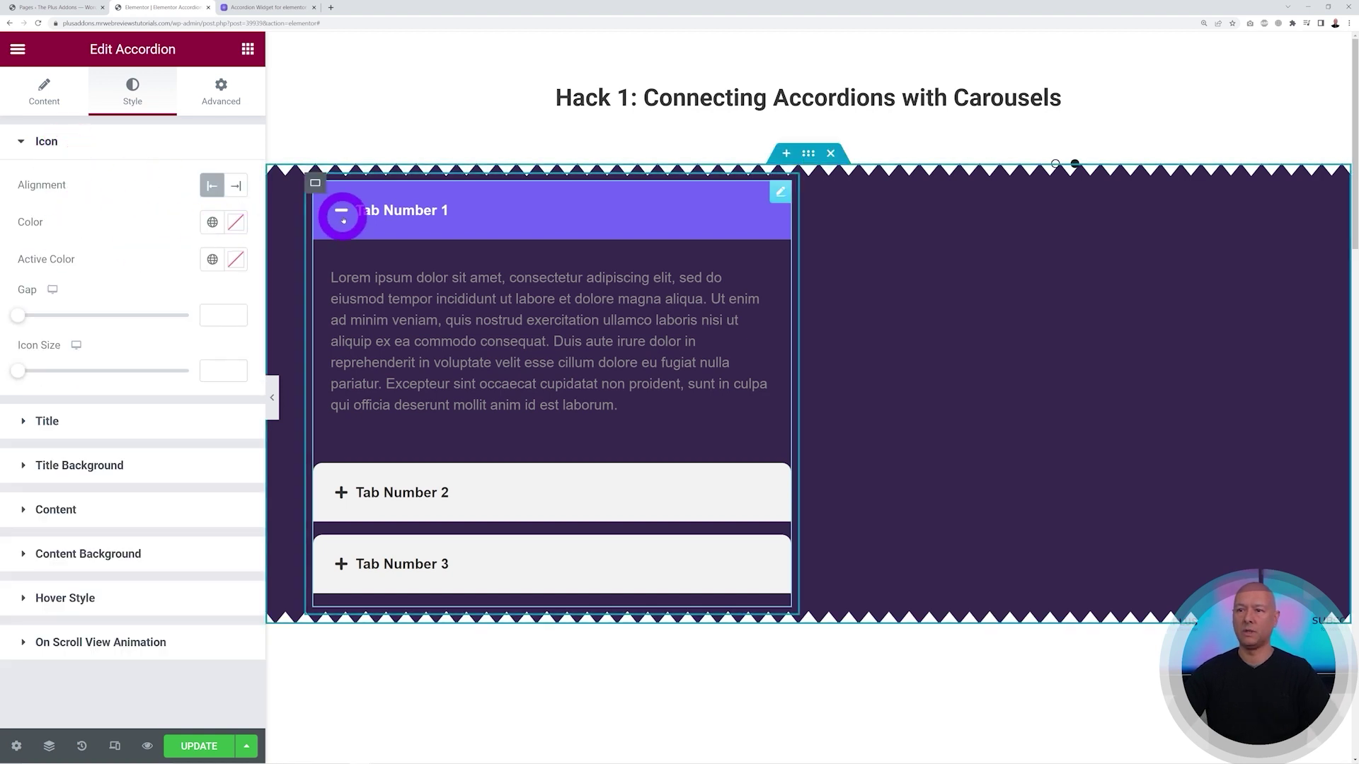
pyautogui.click(236, 185)
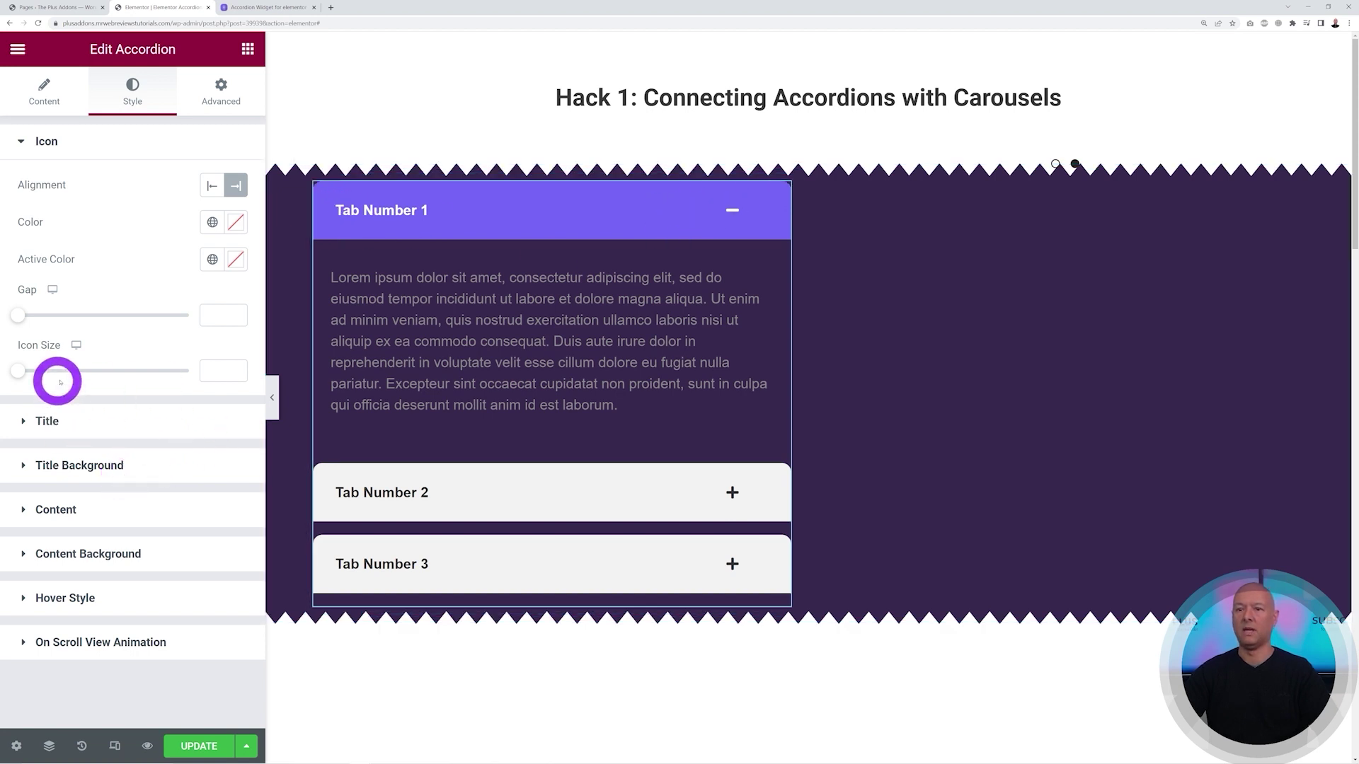
pyautogui.moveTo(22, 373)
pyautogui.mouseDown()
pyautogui.moveTo(67, 371)
pyautogui.moveTo(46, 373)
pyautogui.mouseUp()
pyautogui.doubleClick(211, 371)
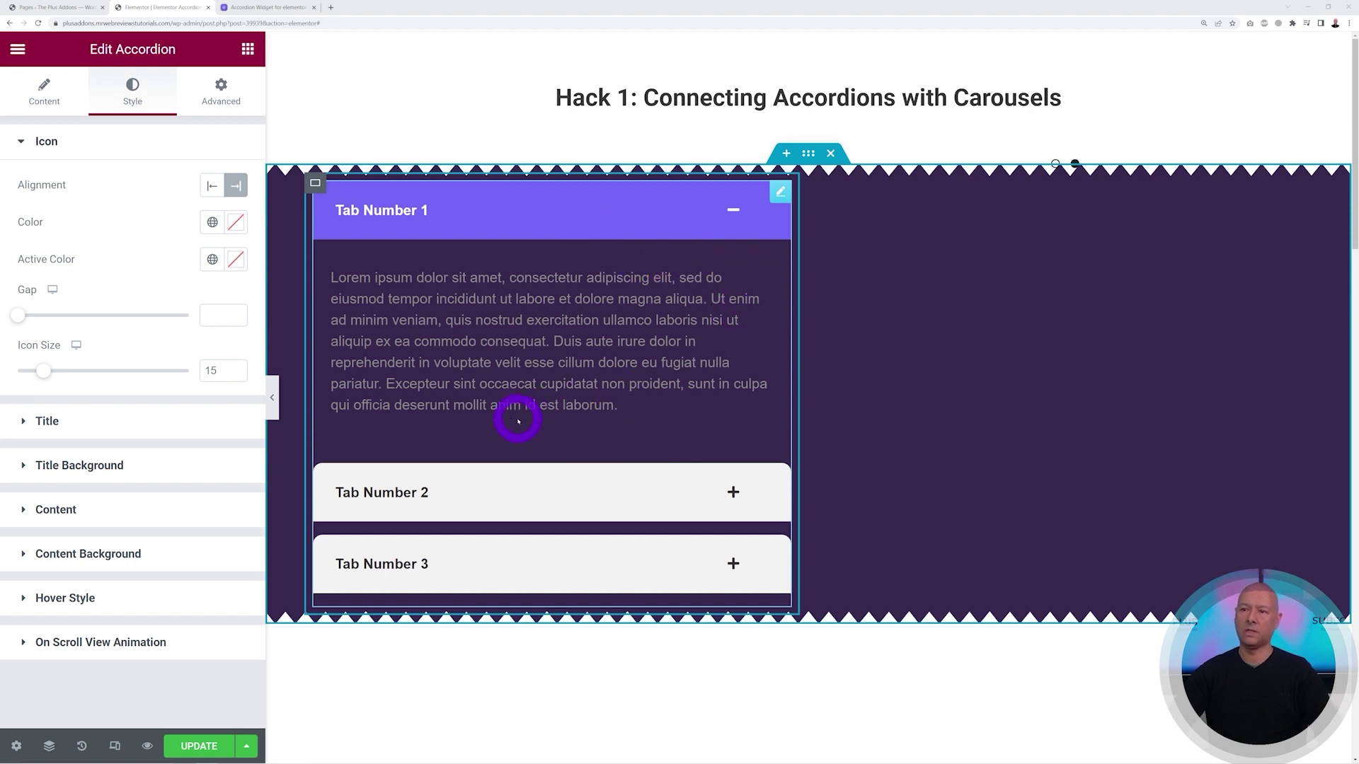
# Step: Set the accordion body text colour to light grey (#C9C9C9)
pyautogui.click(60, 511)
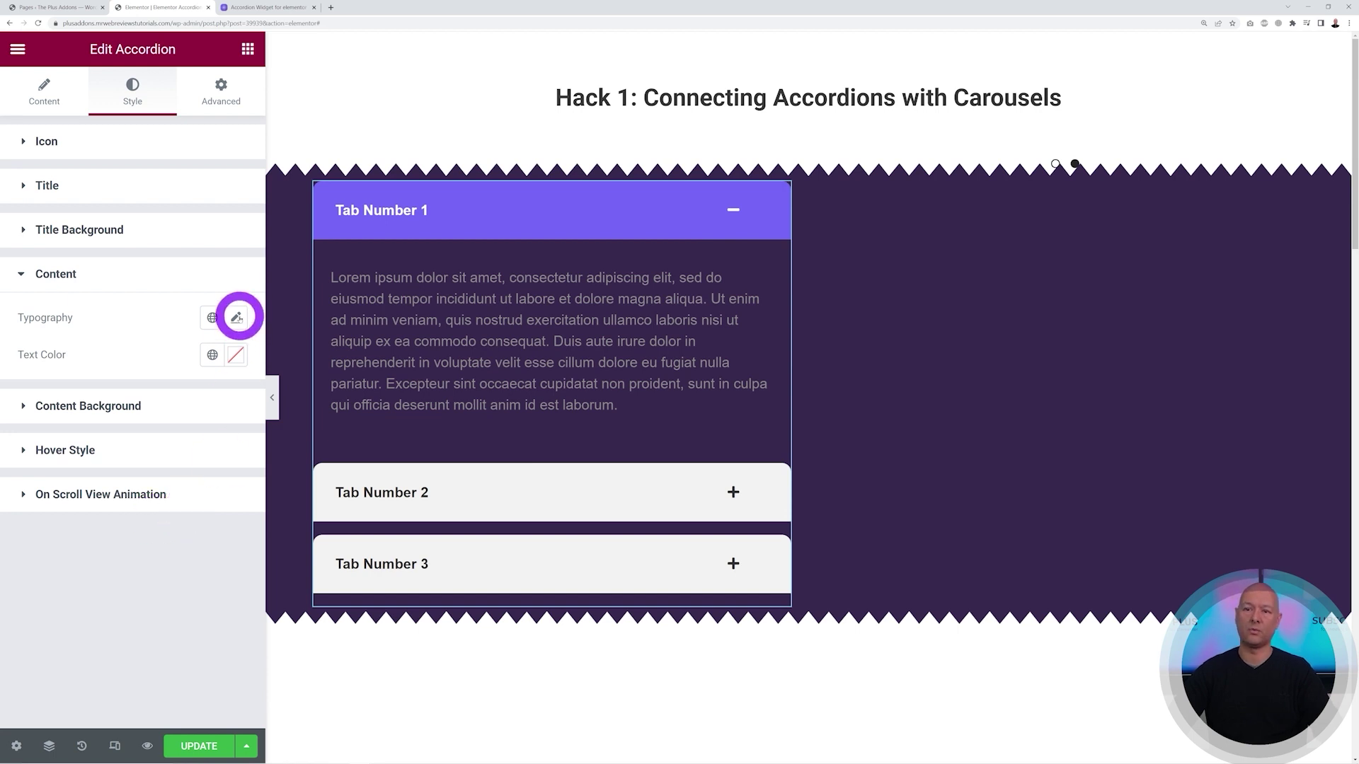
pyautogui.click(236, 358)
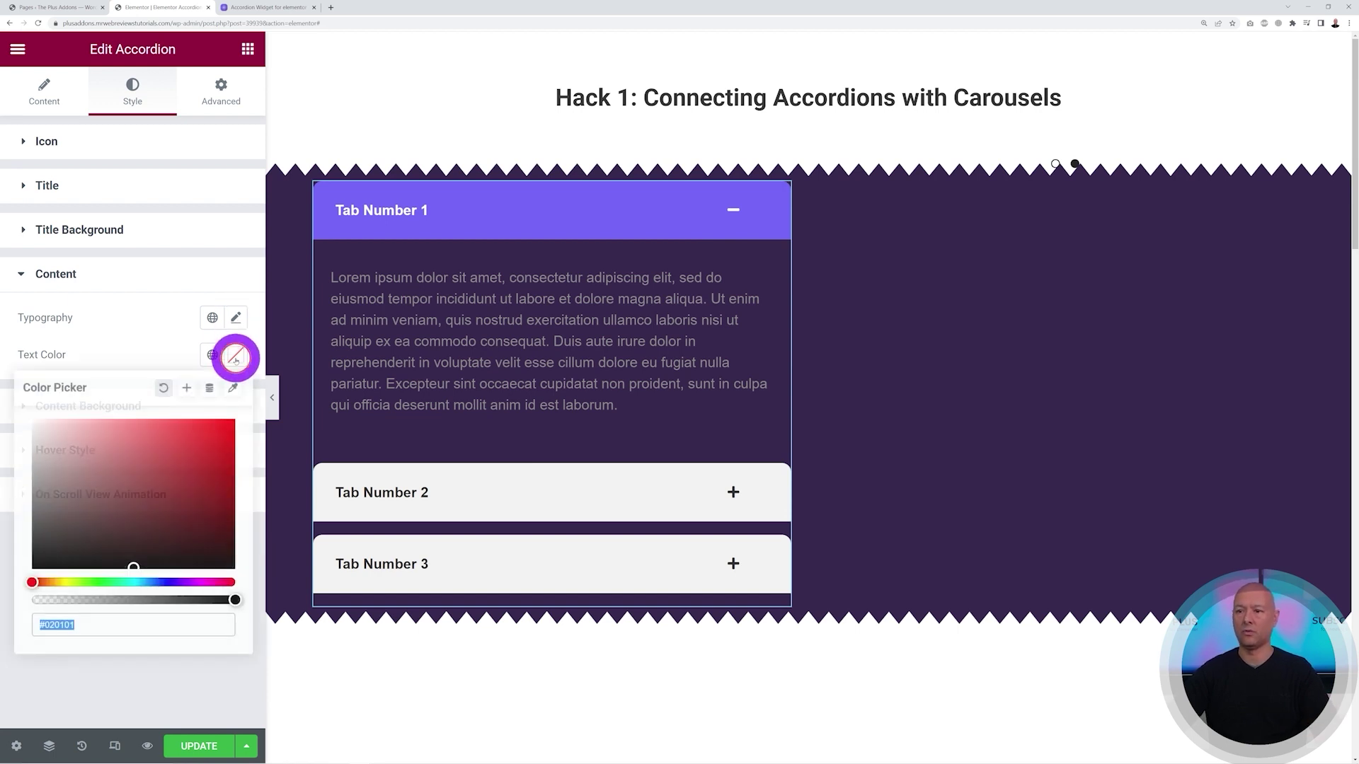
pyautogui.moveTo(75, 449); pyautogui.dragTo(26, 450)
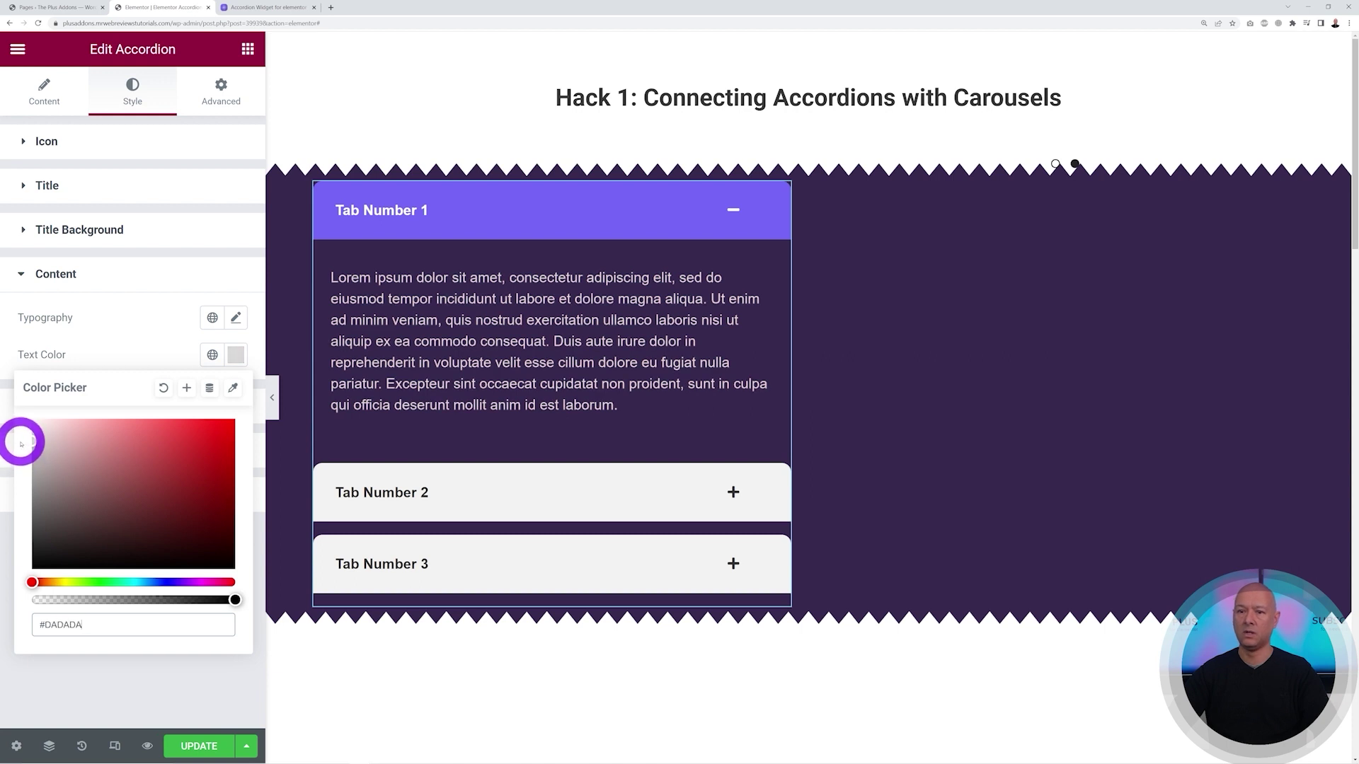
pyautogui.moveTo(22, 434); pyautogui.dragTo(18, 469)
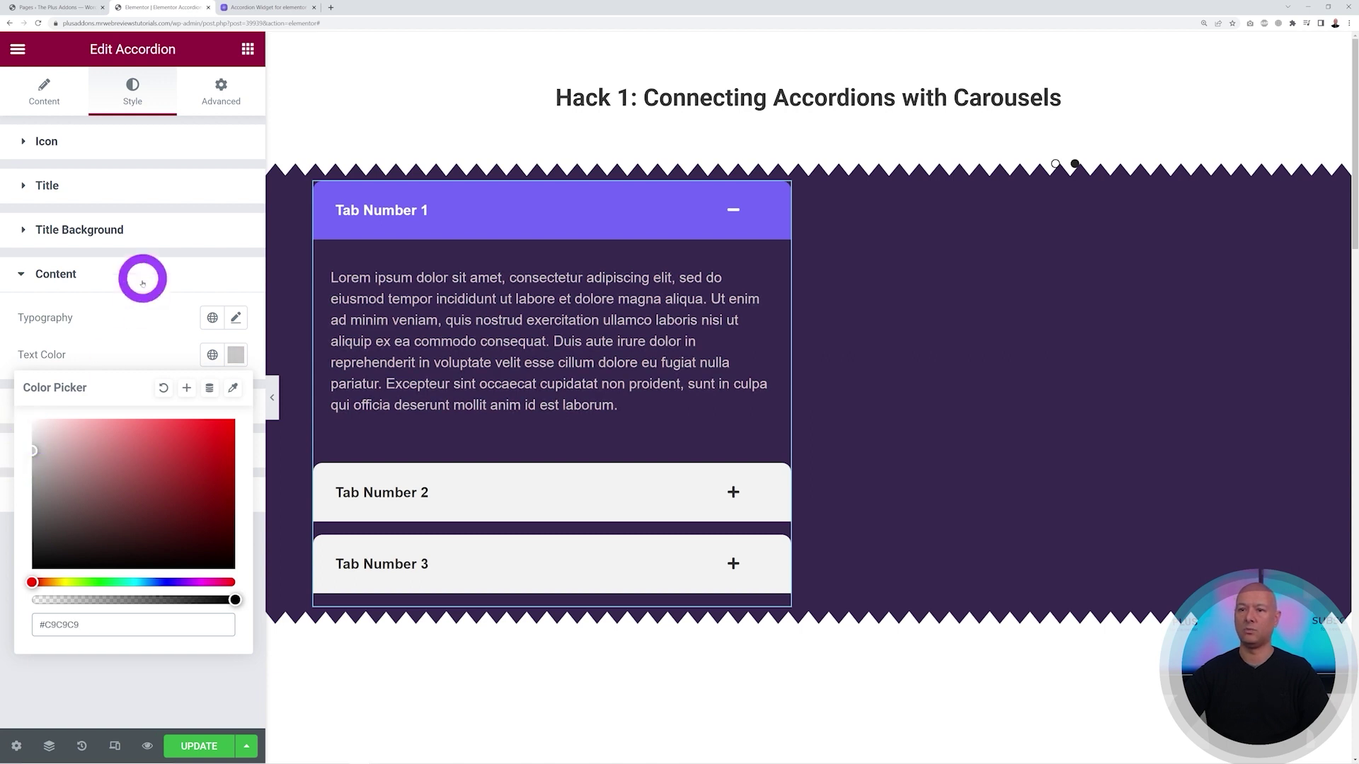
pyautogui.click(136, 325)
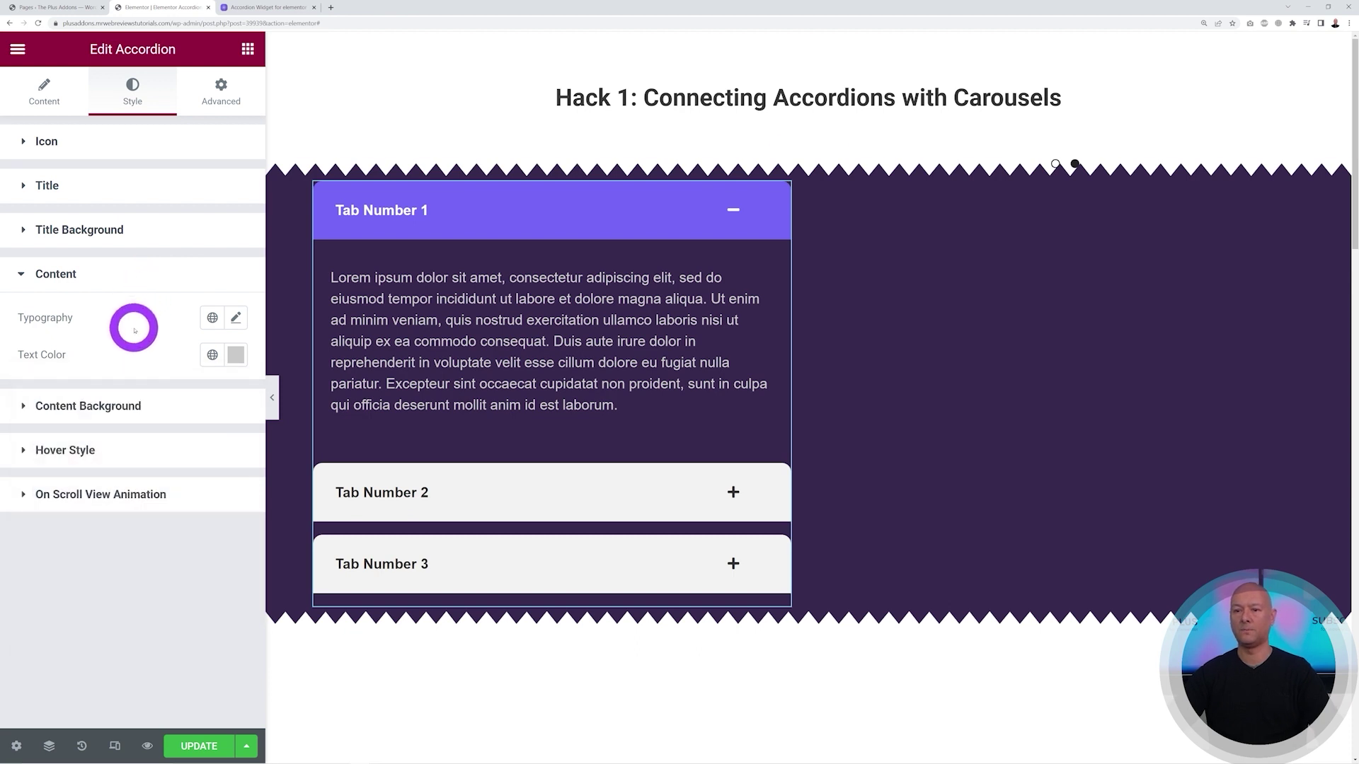
# Step: Preview Tab Number 2 and Tab Number 3 to check the grey body text
pyautogui.click(441, 500)
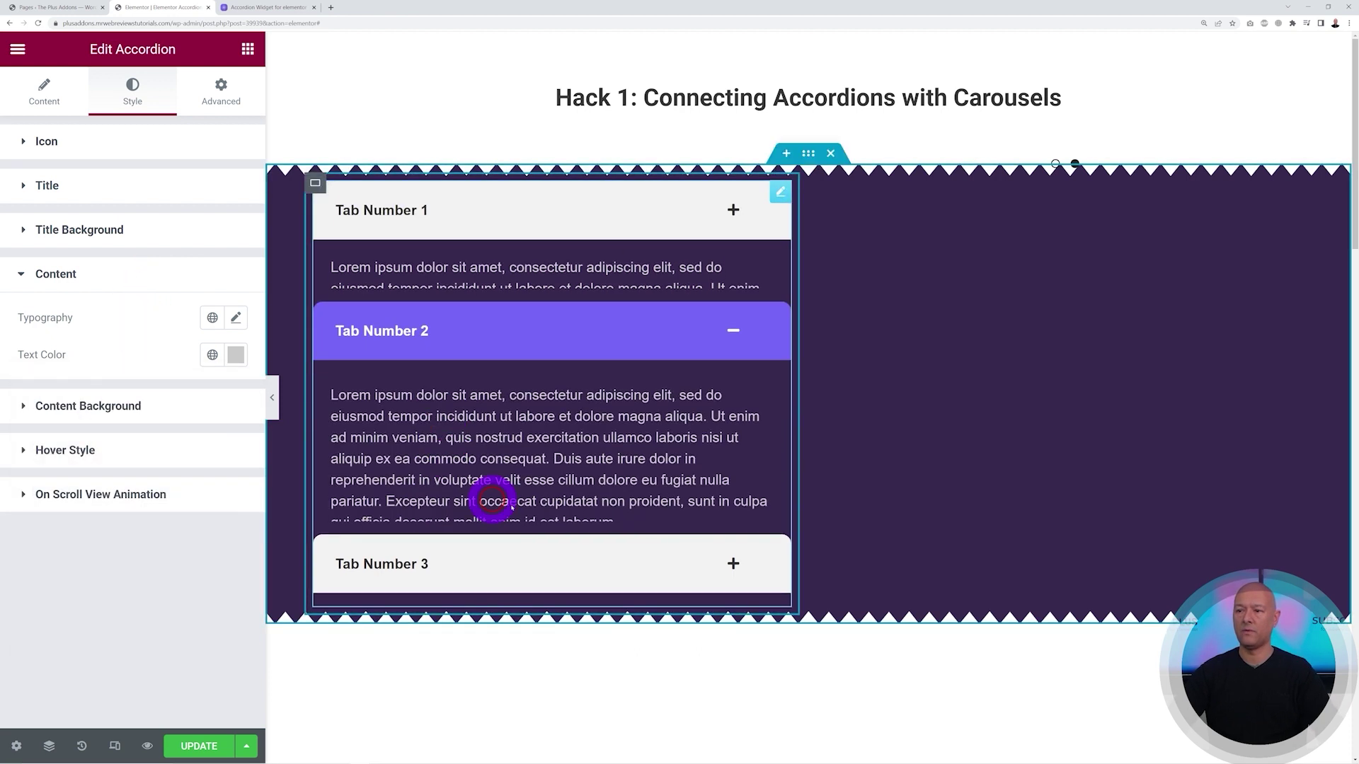
pyautogui.click(746, 571)
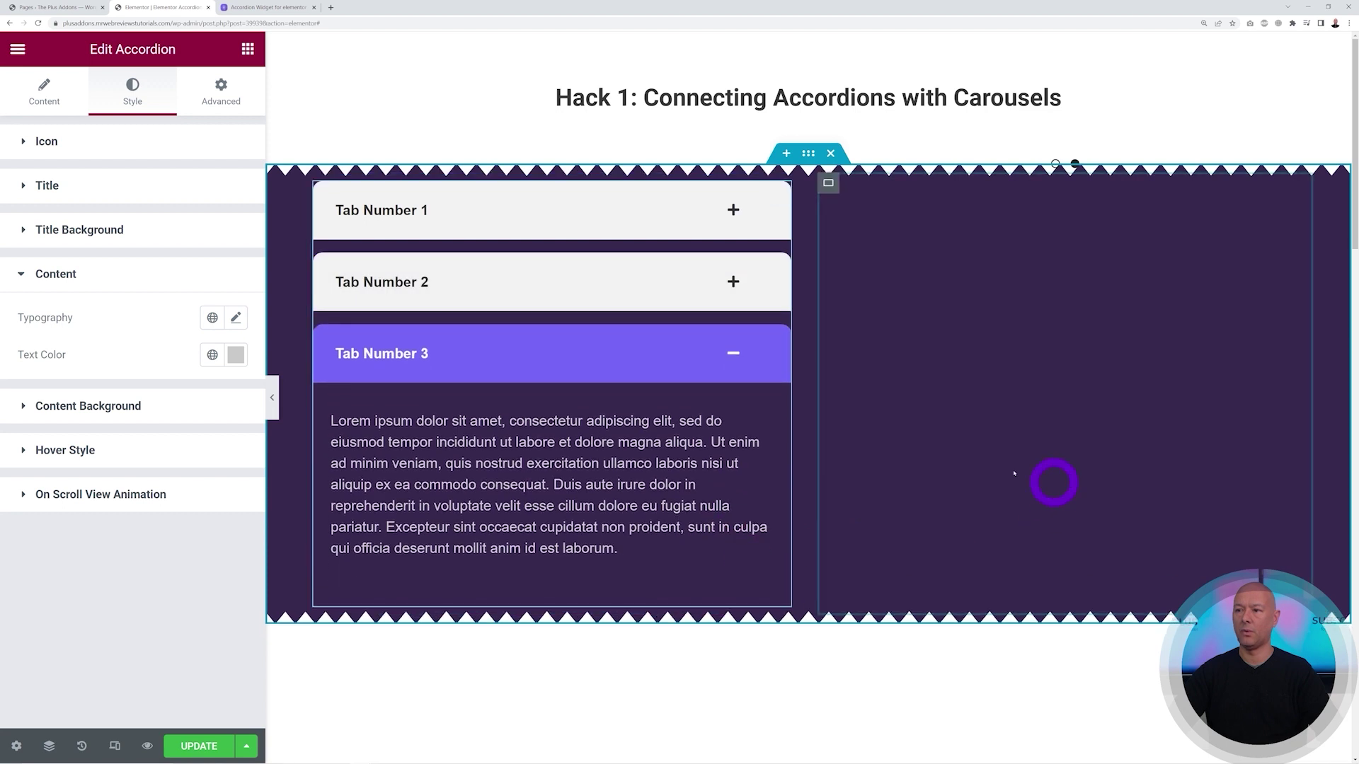
pyautogui.click(750, 281)
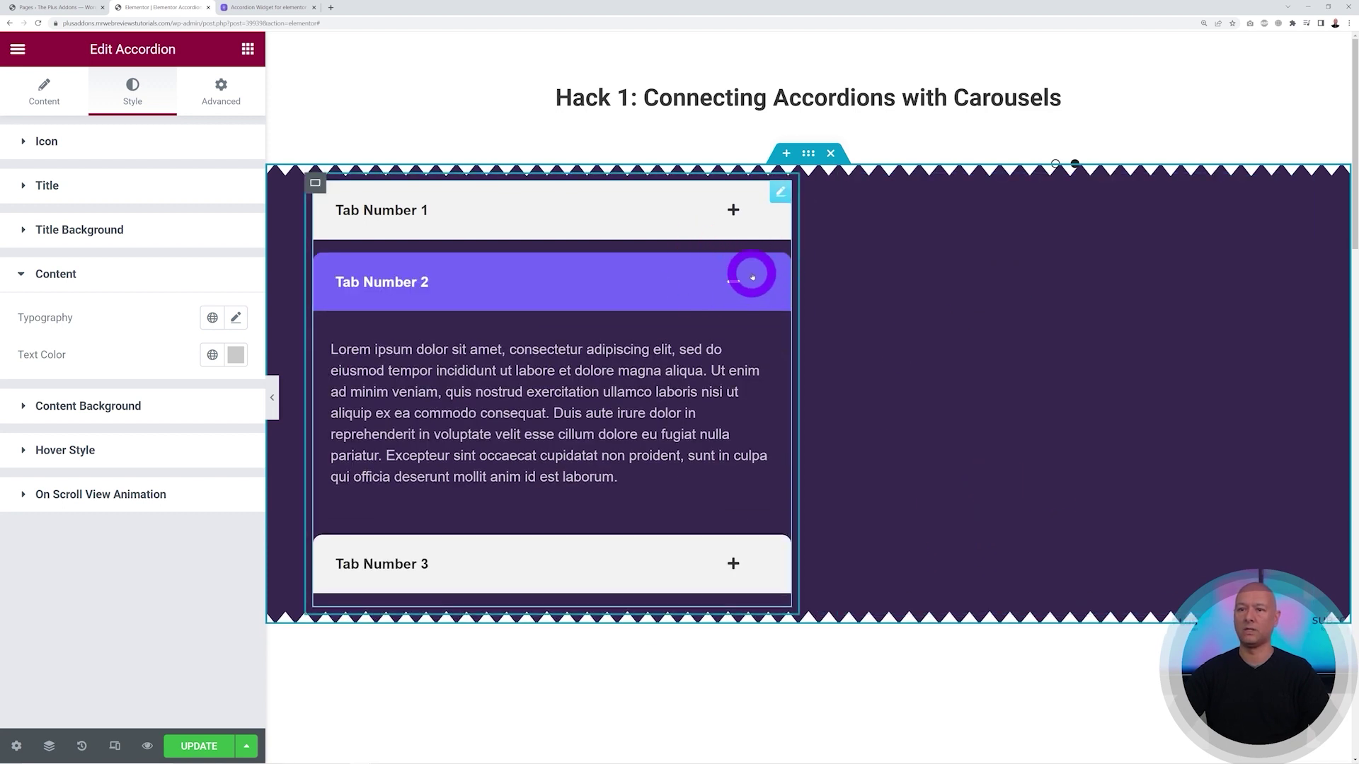
pyautogui.click(45, 93)
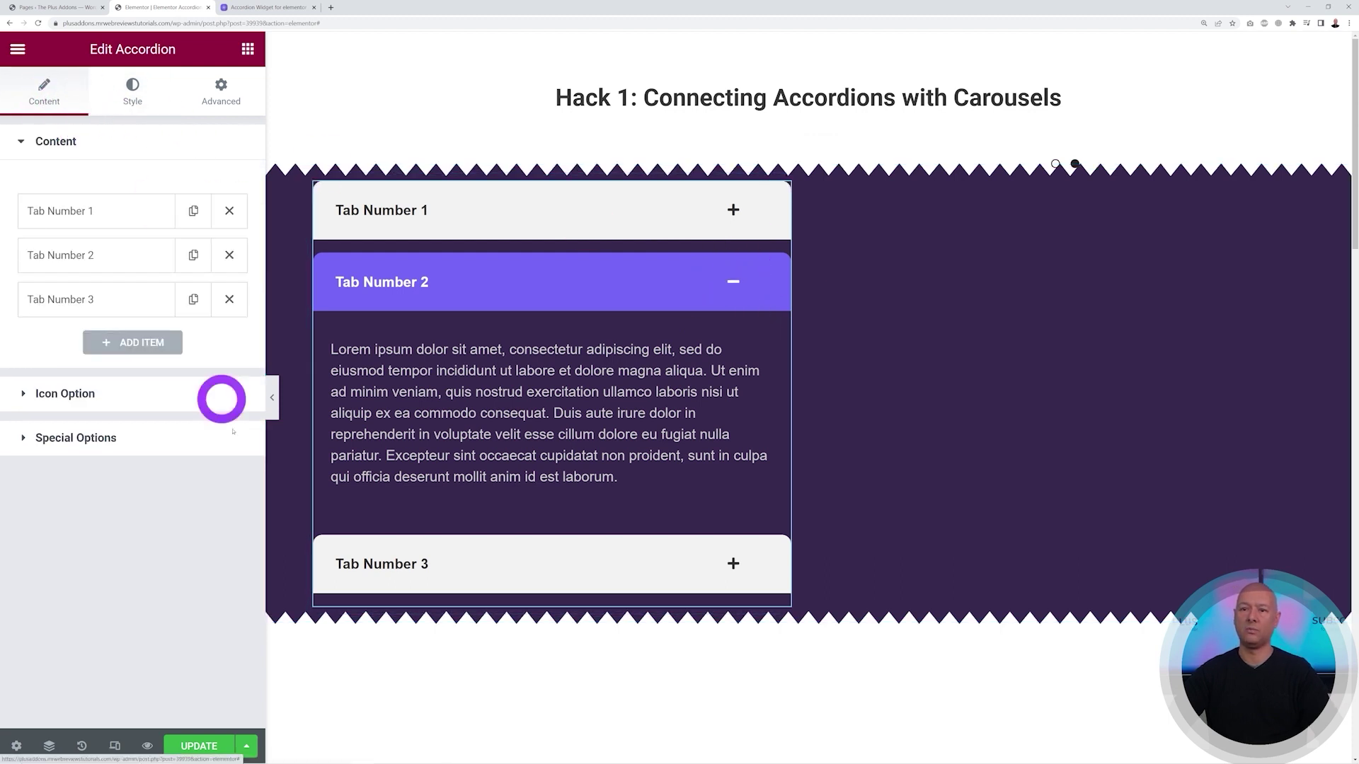
# Step: Review the accordion's icon options, keeping Plus for closed and Minus for open tabs, then reopen Tab Number 1
pyautogui.click(76, 393)
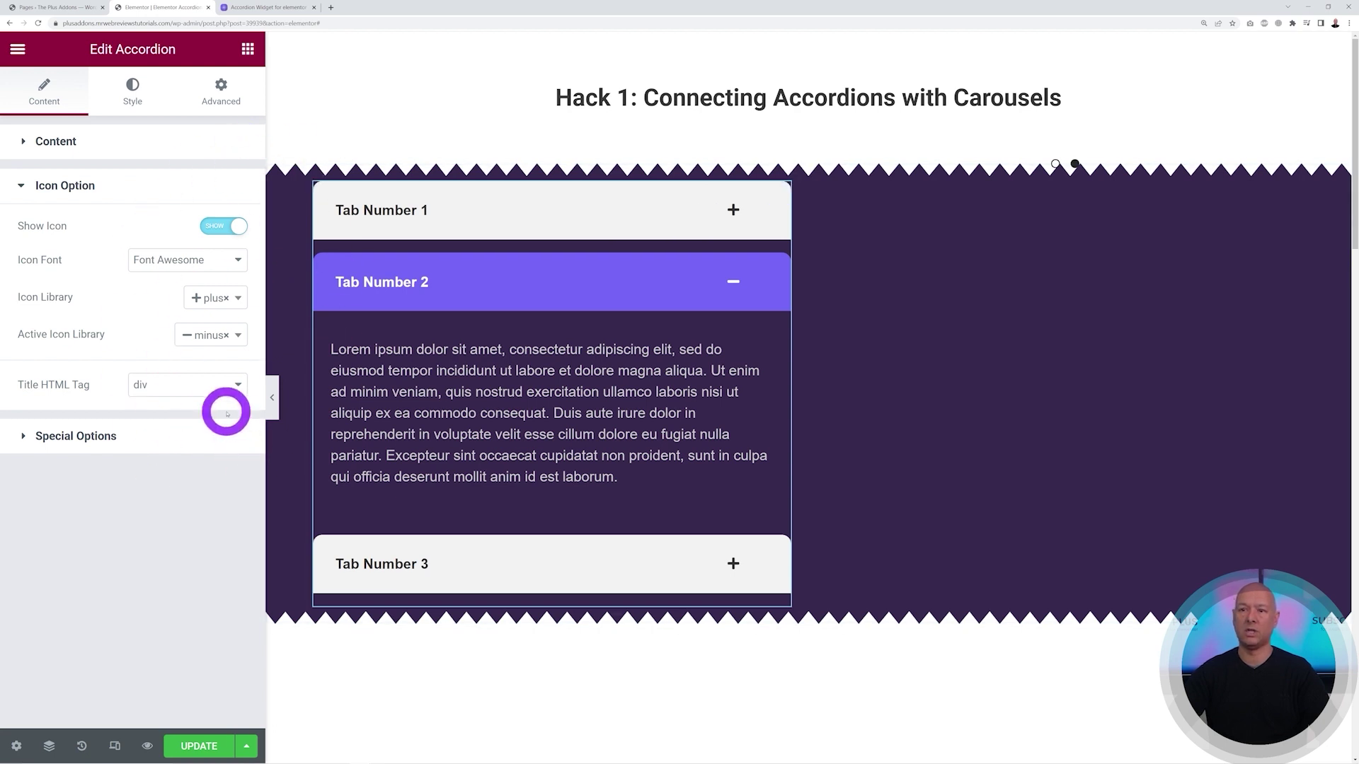
pyautogui.click(240, 300)
pyautogui.write('eye')
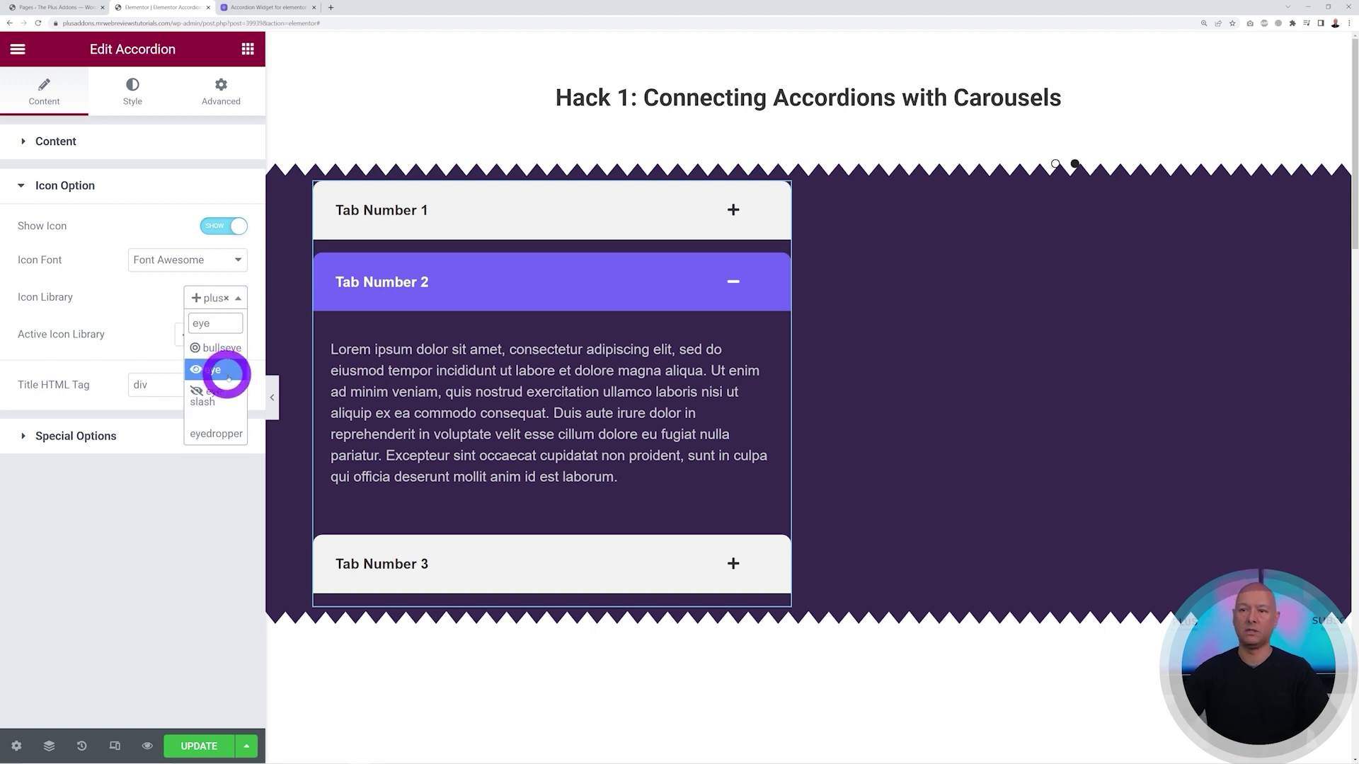
pyautogui.click(196, 542)
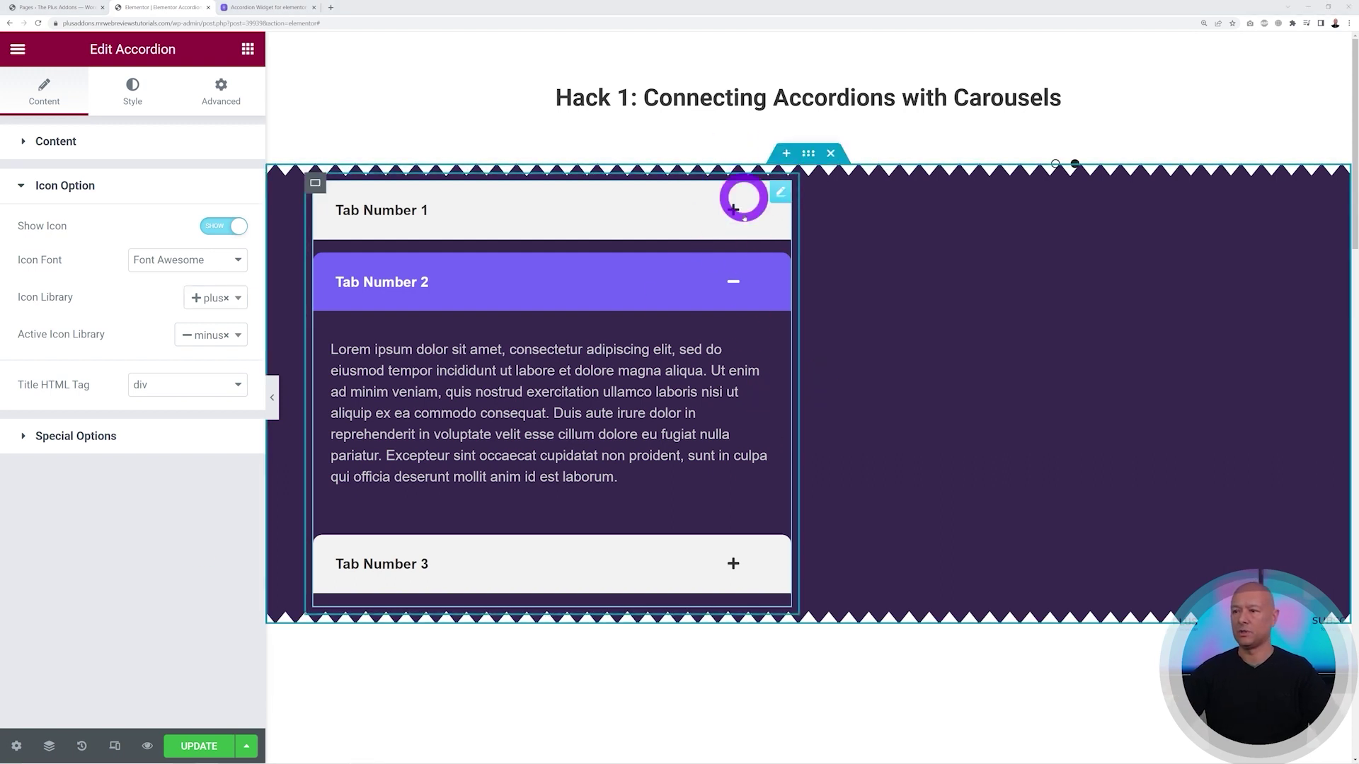
pyautogui.click(648, 211)
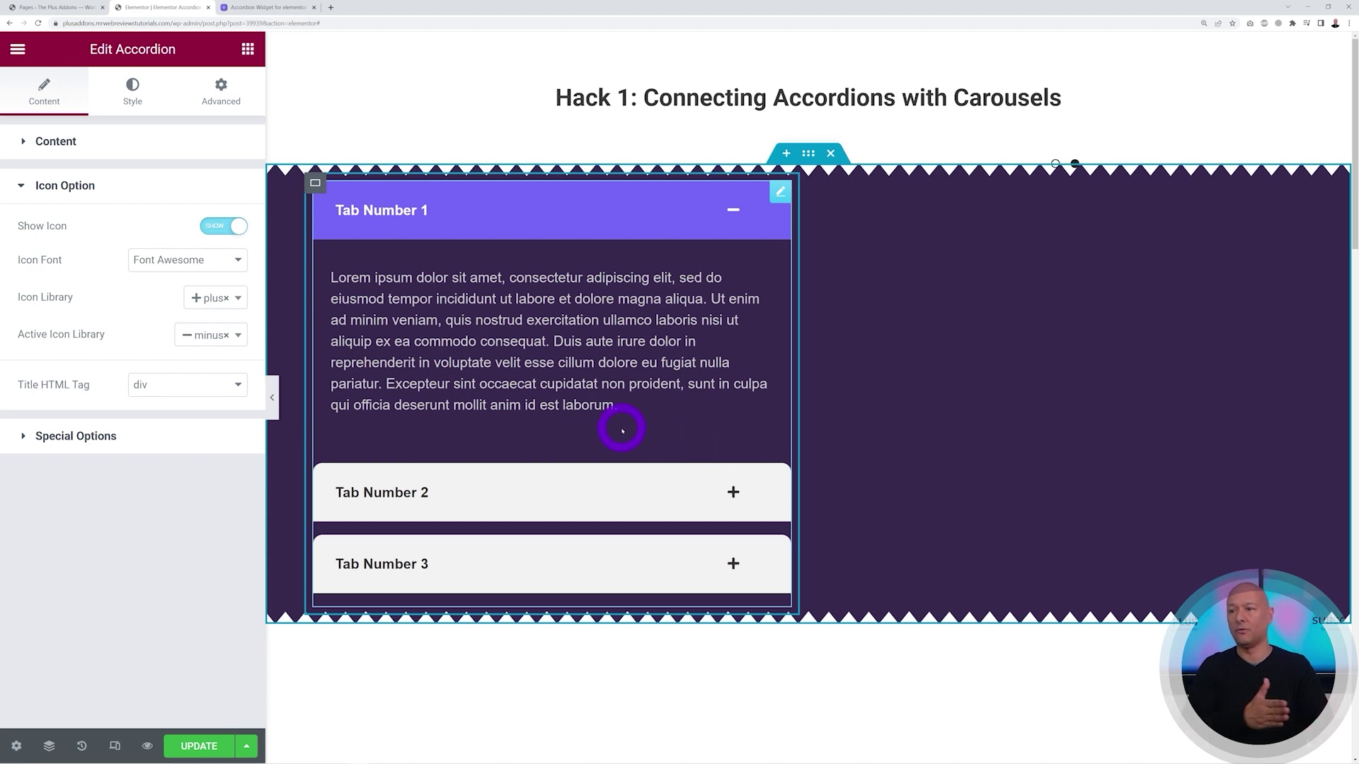
# Step: Select the Carousel Anything widget beside the accordion and expand Slide #1's settings
pyautogui.click(1290, 181)
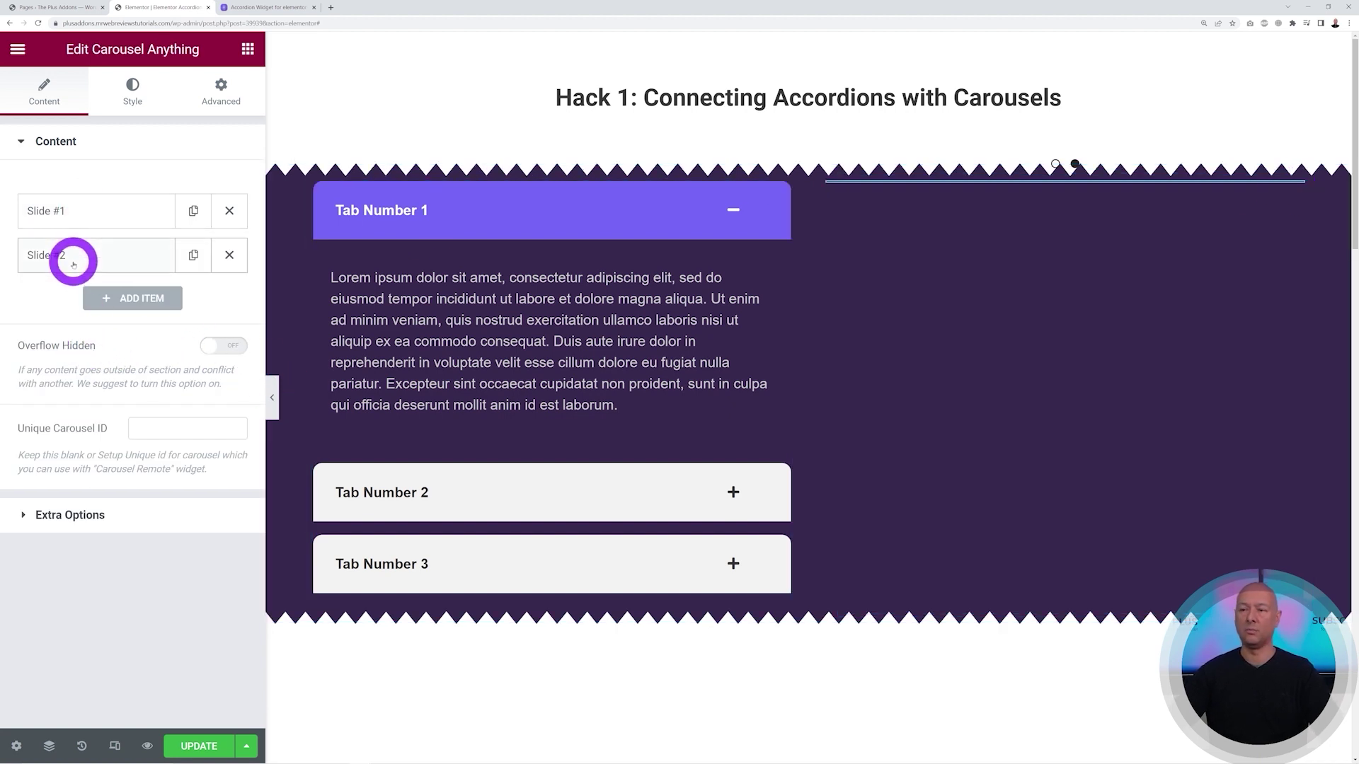
pyautogui.click(442, 238)
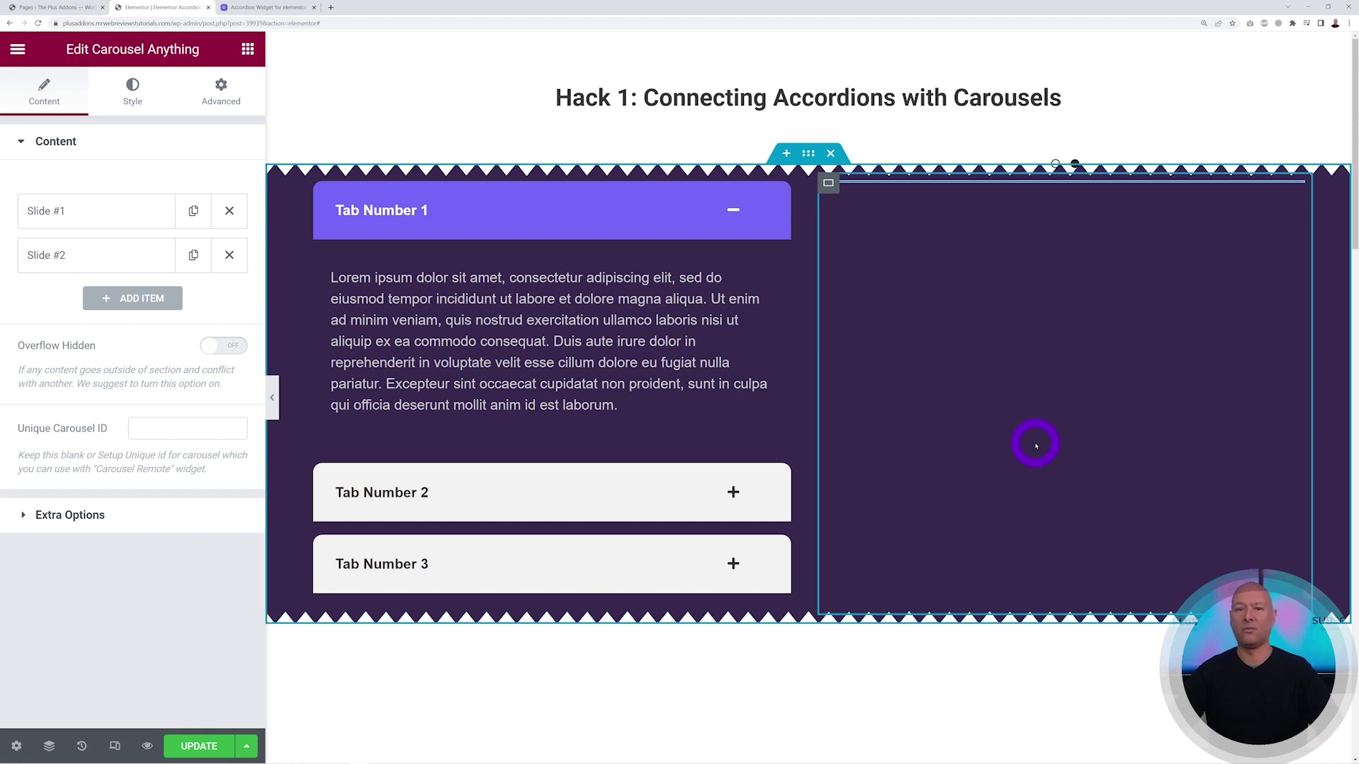
pyautogui.click(61, 215)
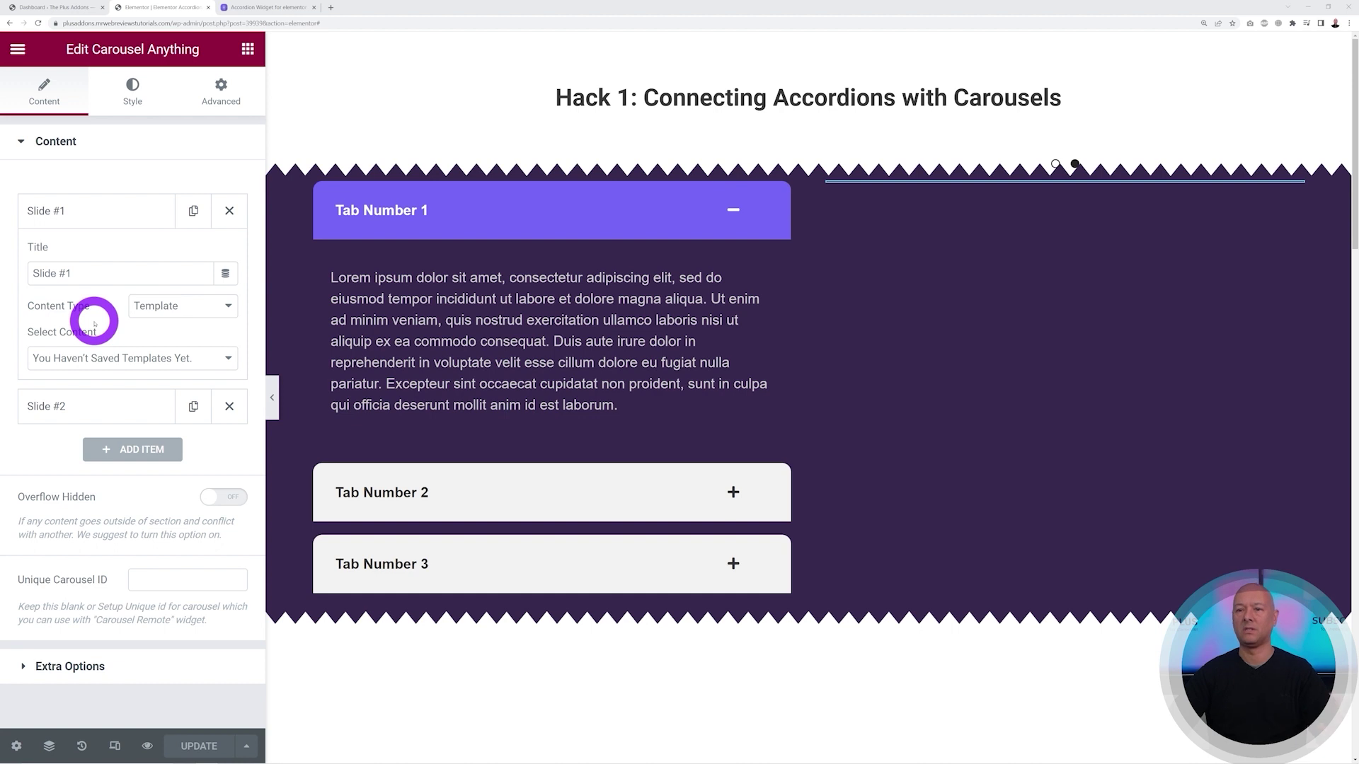
pyautogui.click(216, 308)
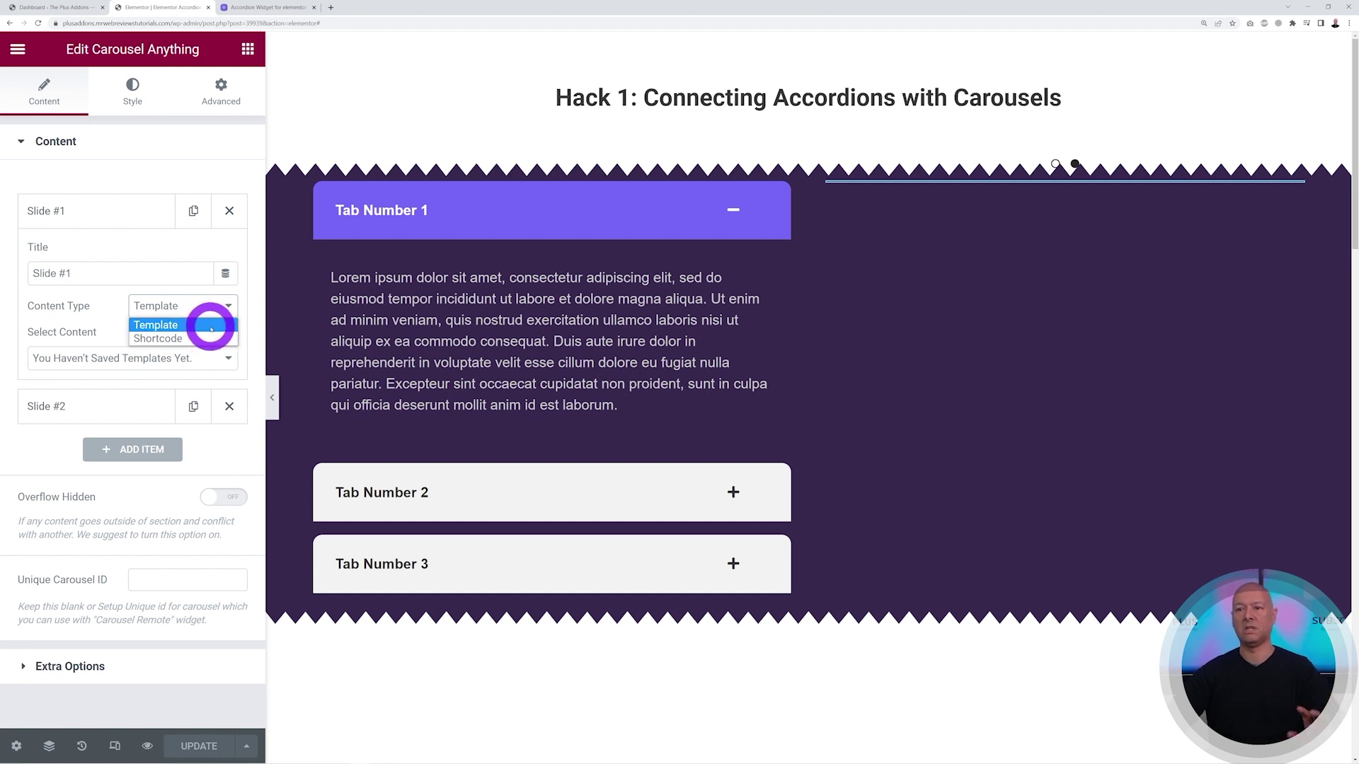
pyautogui.click(211, 326)
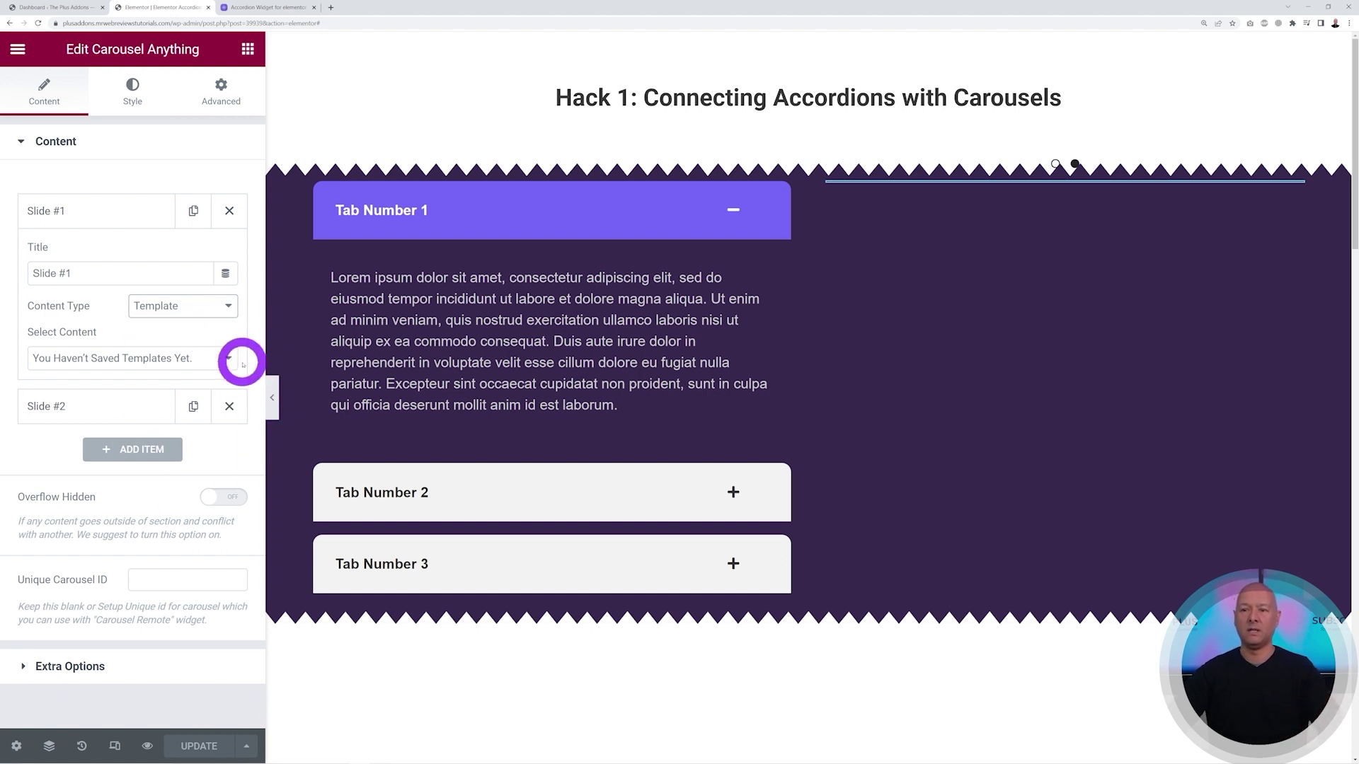
pyautogui.click(225, 359)
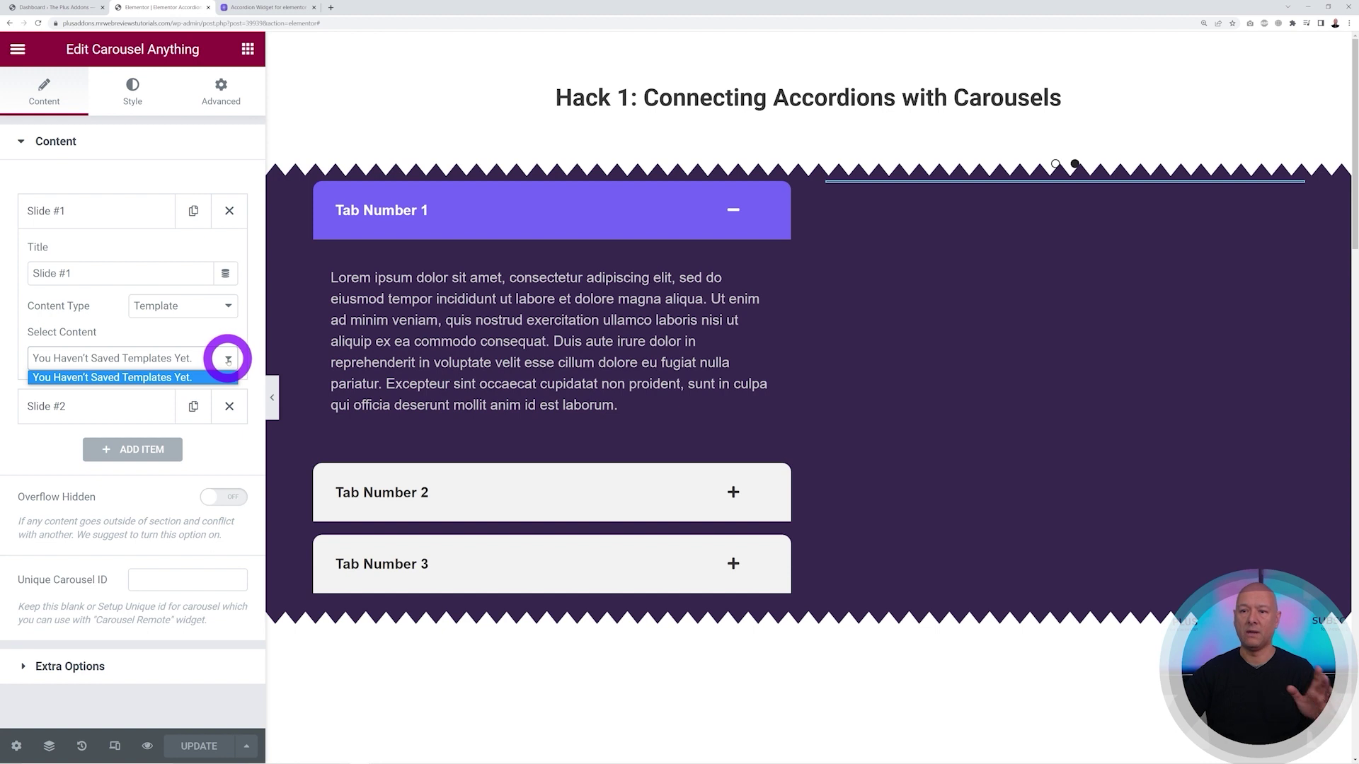
pyautogui.click(220, 339)
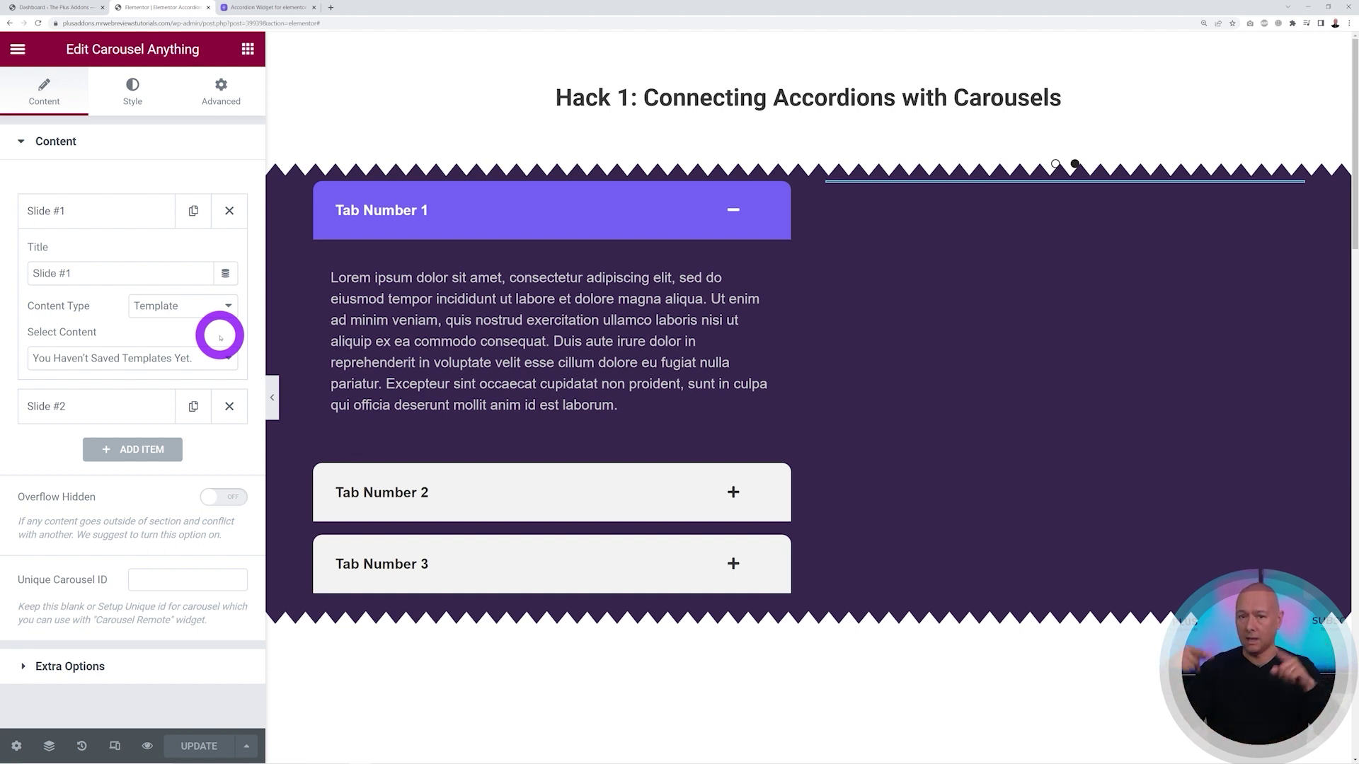
# Step: From Saved Templates, create a new Container template named 'Slide #1'
pyautogui.click(64, 10)
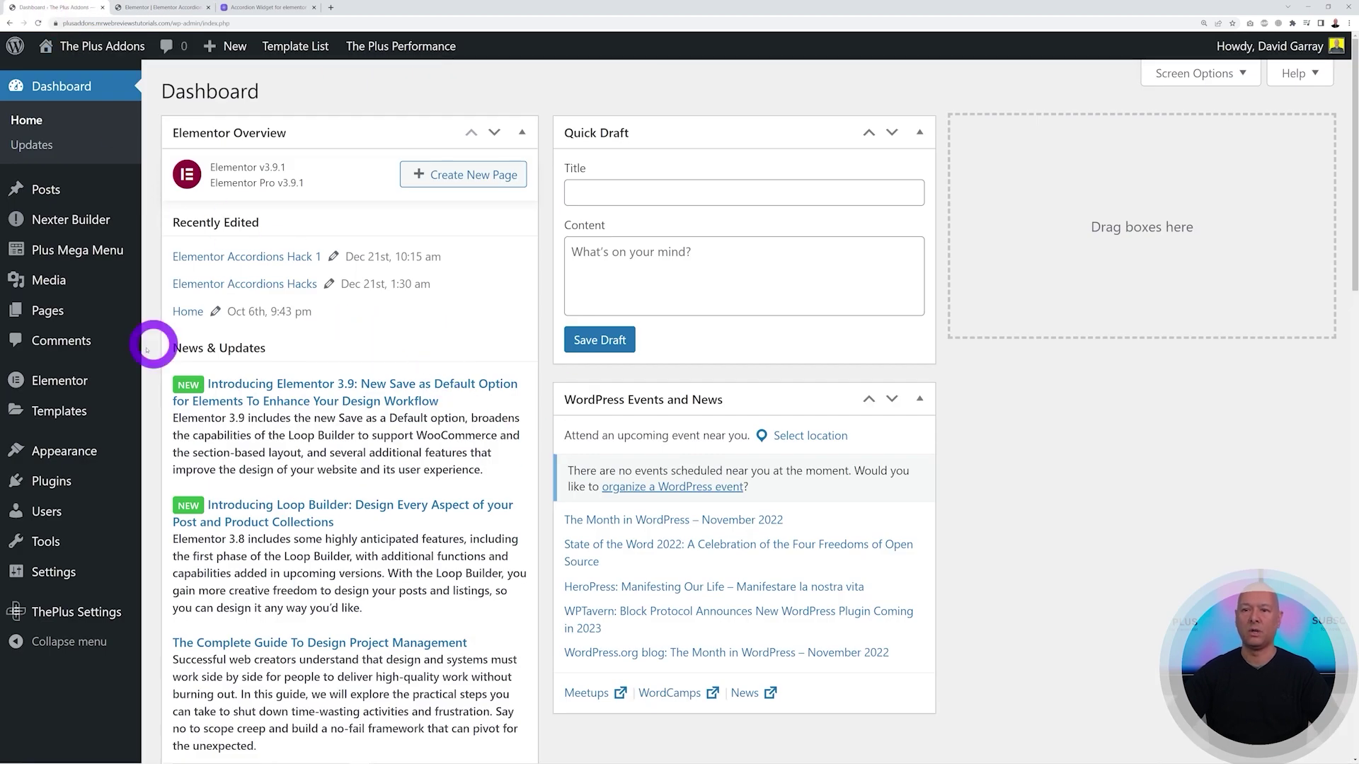
pyautogui.moveTo(82, 382)
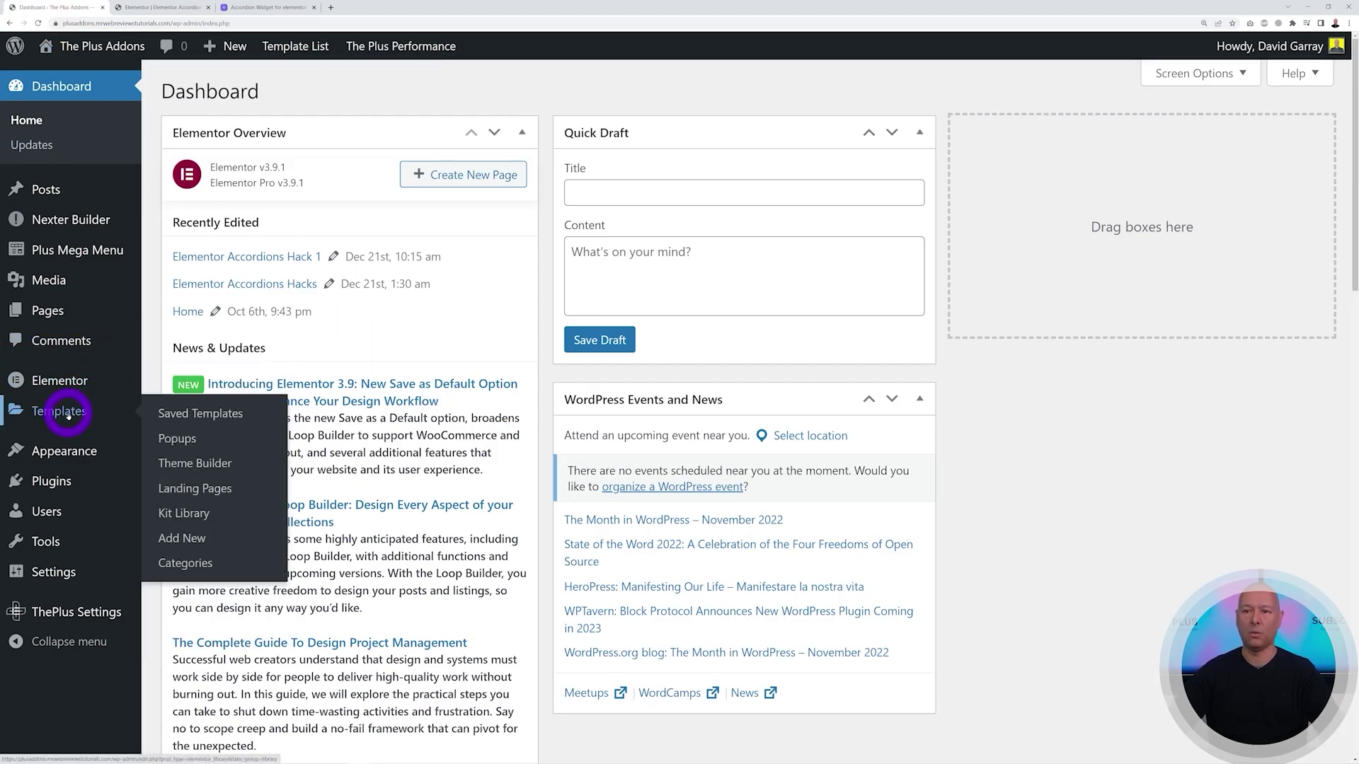
pyautogui.click(68, 416)
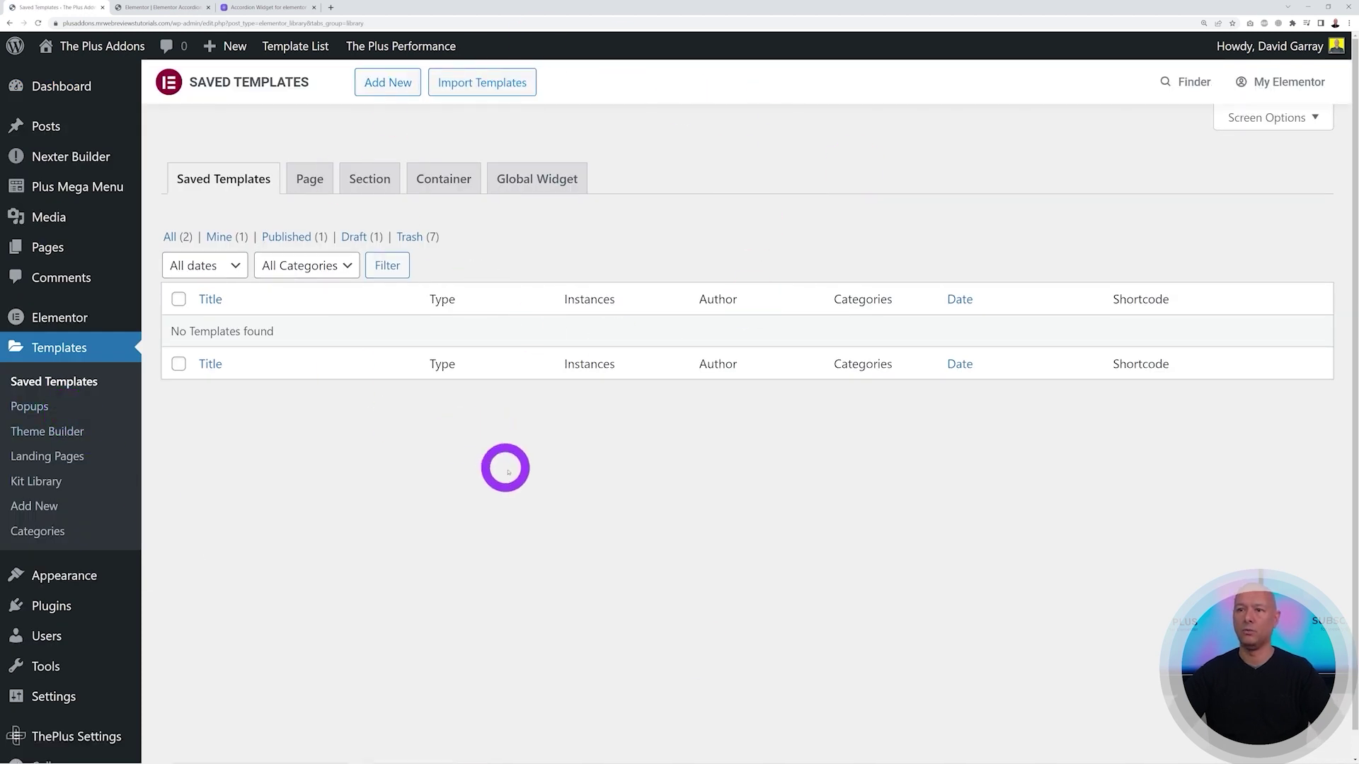
pyautogui.click(386, 82)
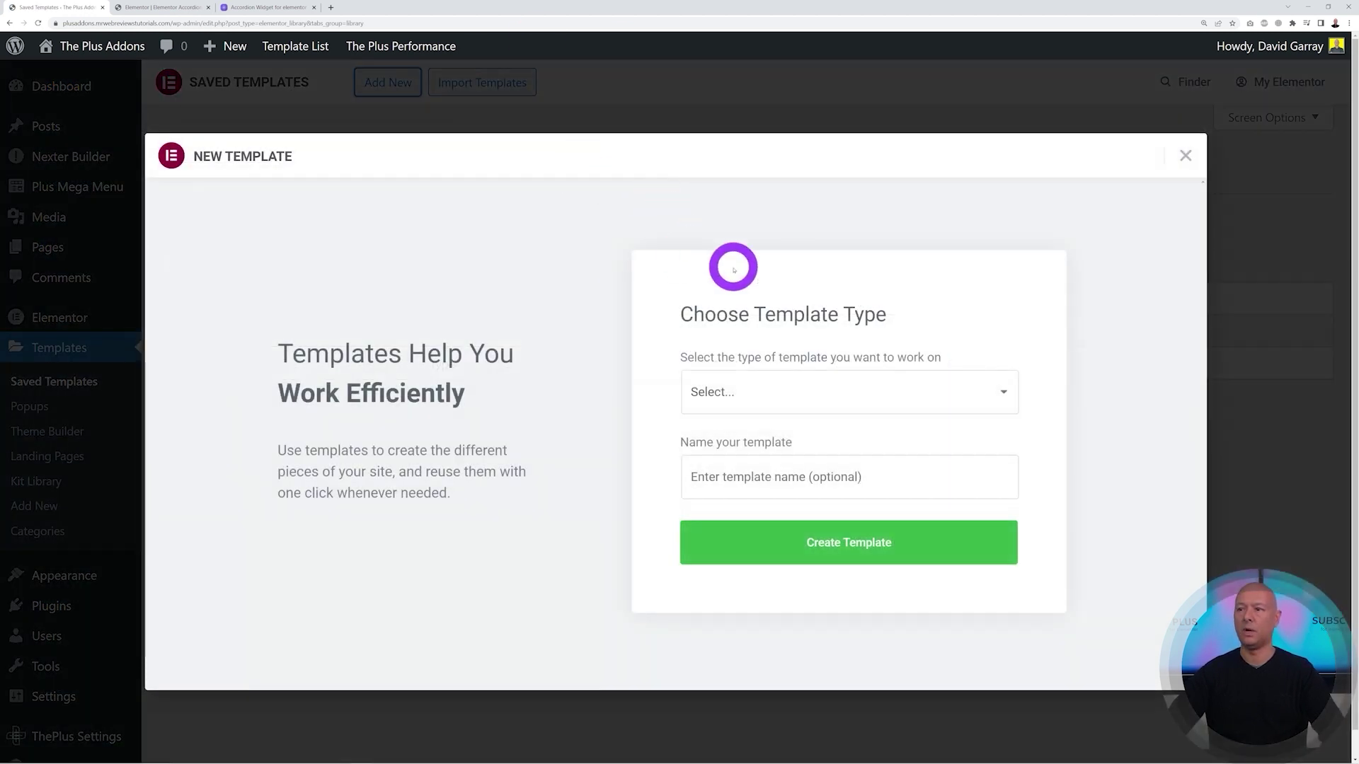
pyautogui.click(916, 393)
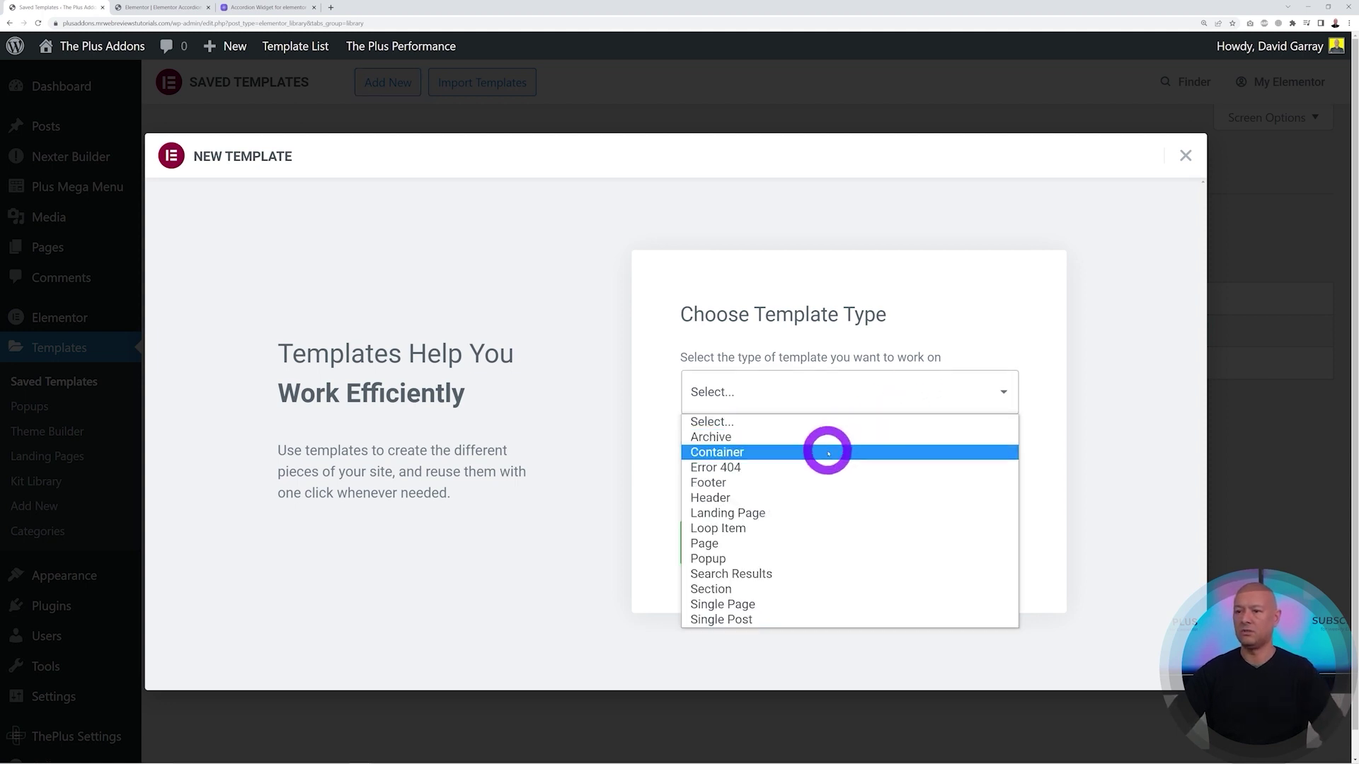
pyautogui.click(828, 452)
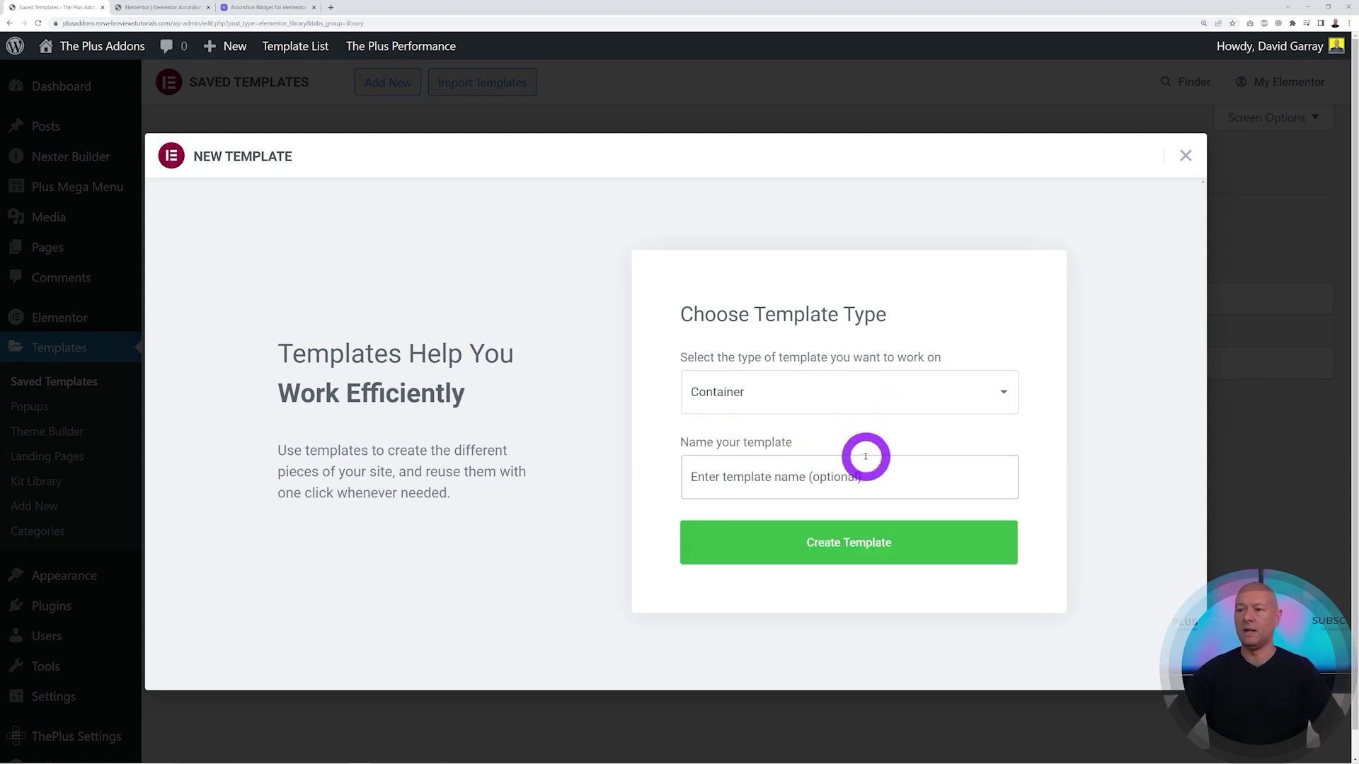
pyautogui.write('Slide #1')
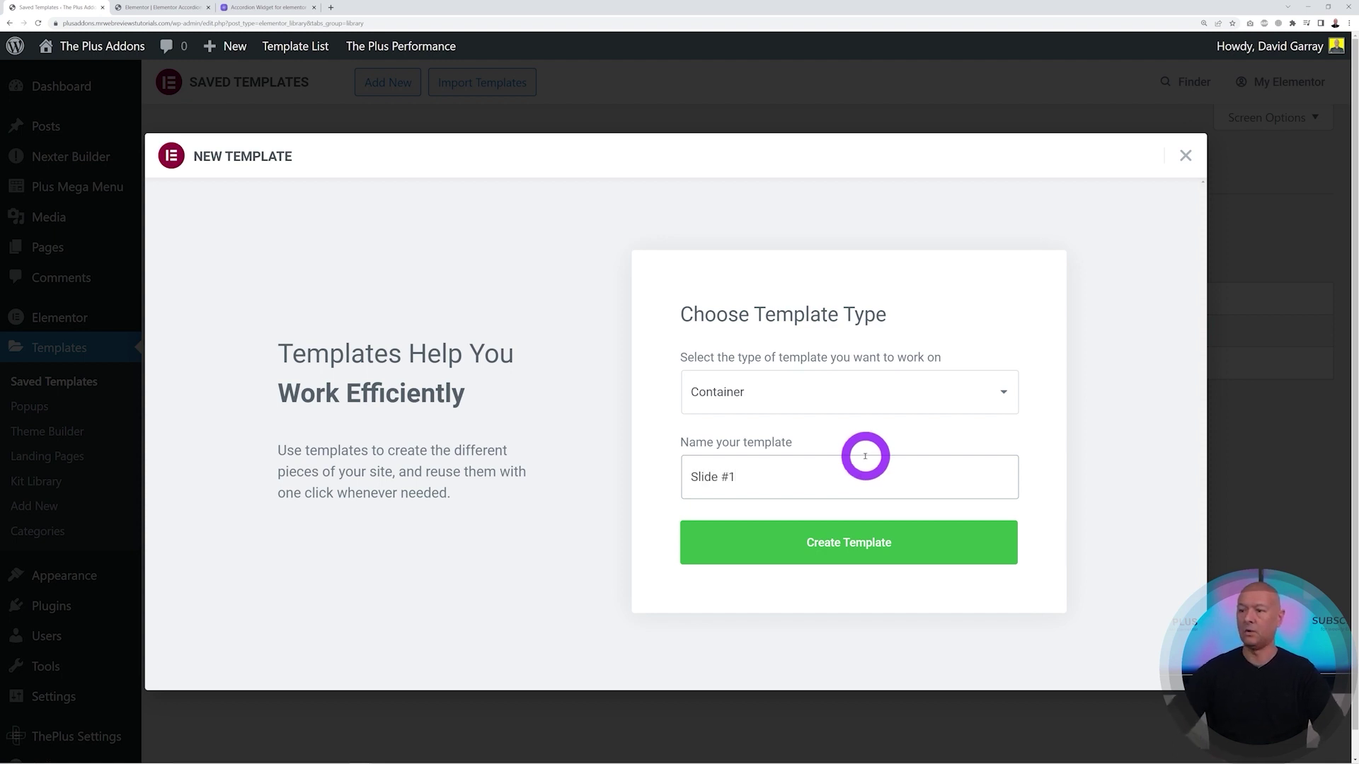
pyautogui.click(869, 547)
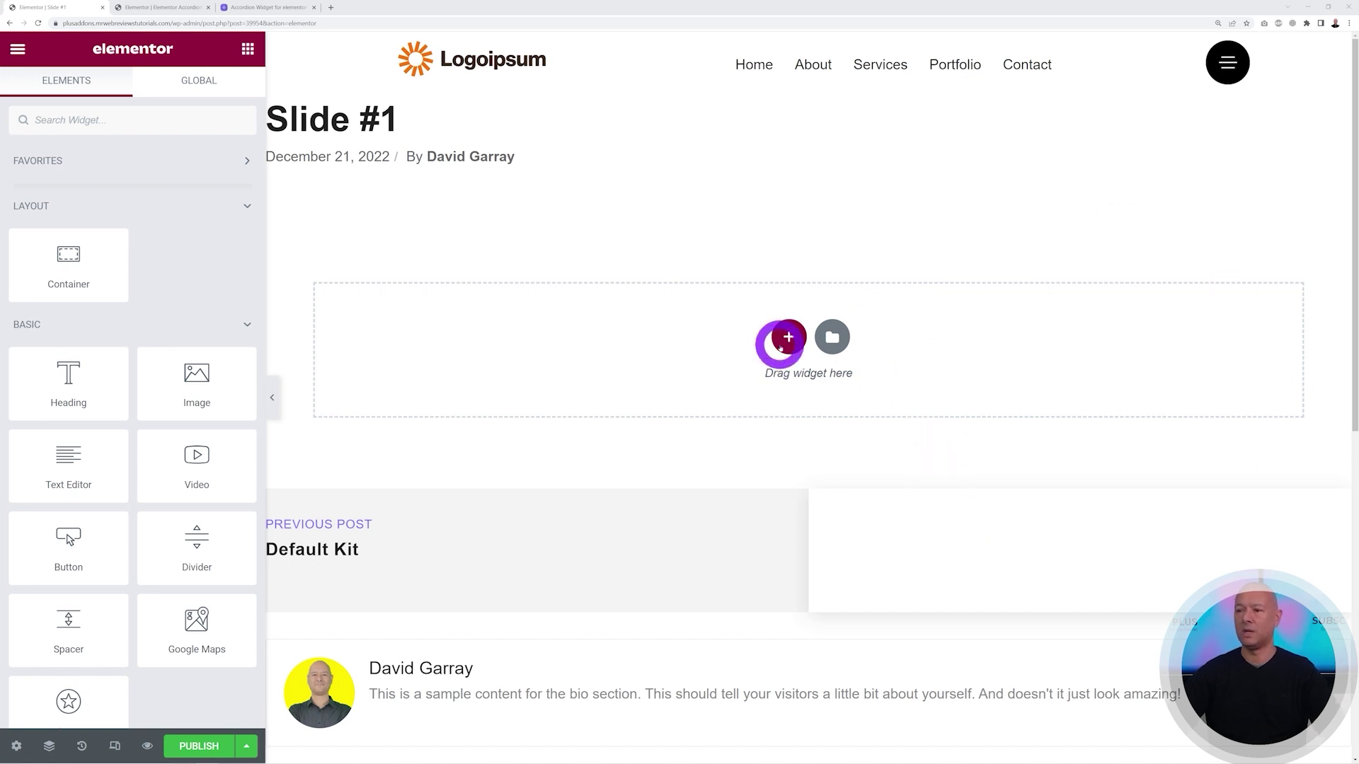
# Step: Add a row container holding an Image widget showing 01.png from the Media Library
pyautogui.click(785, 338)
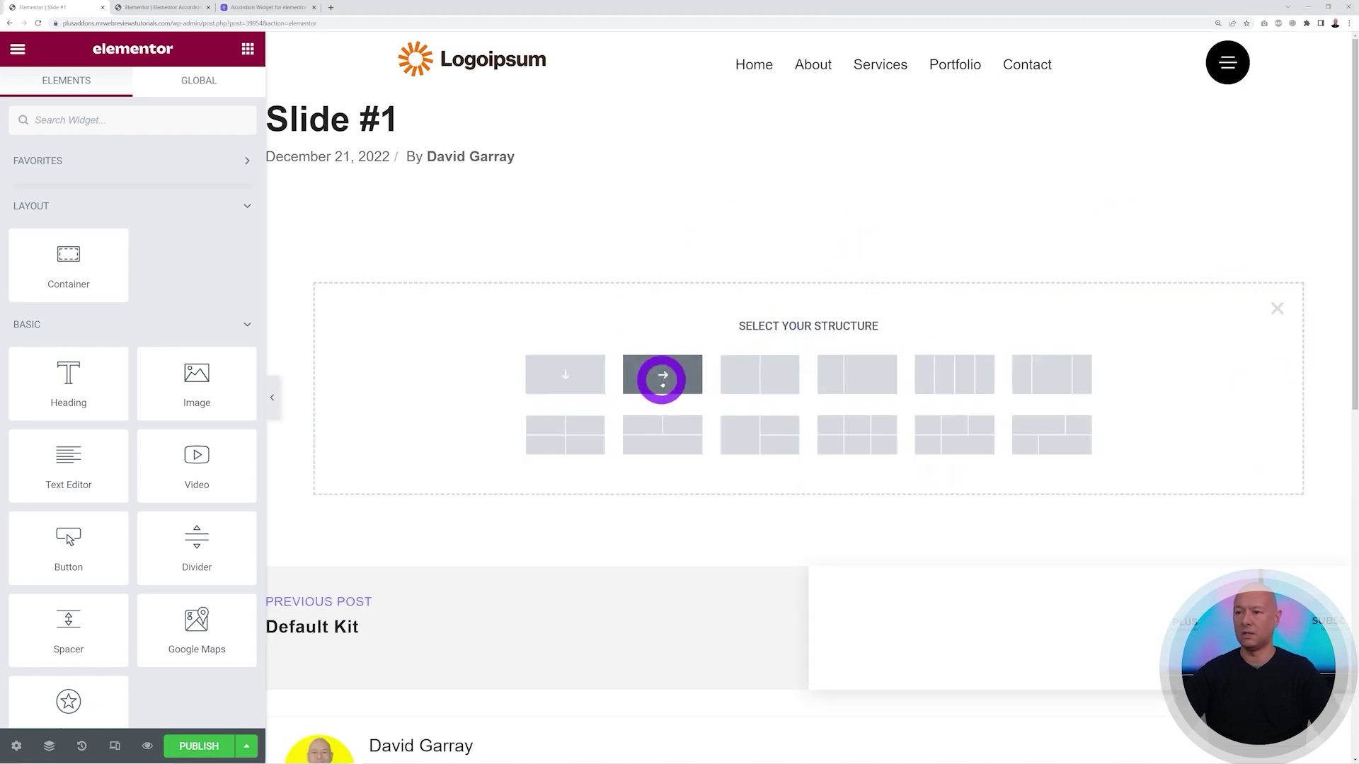
pyautogui.click(662, 376)
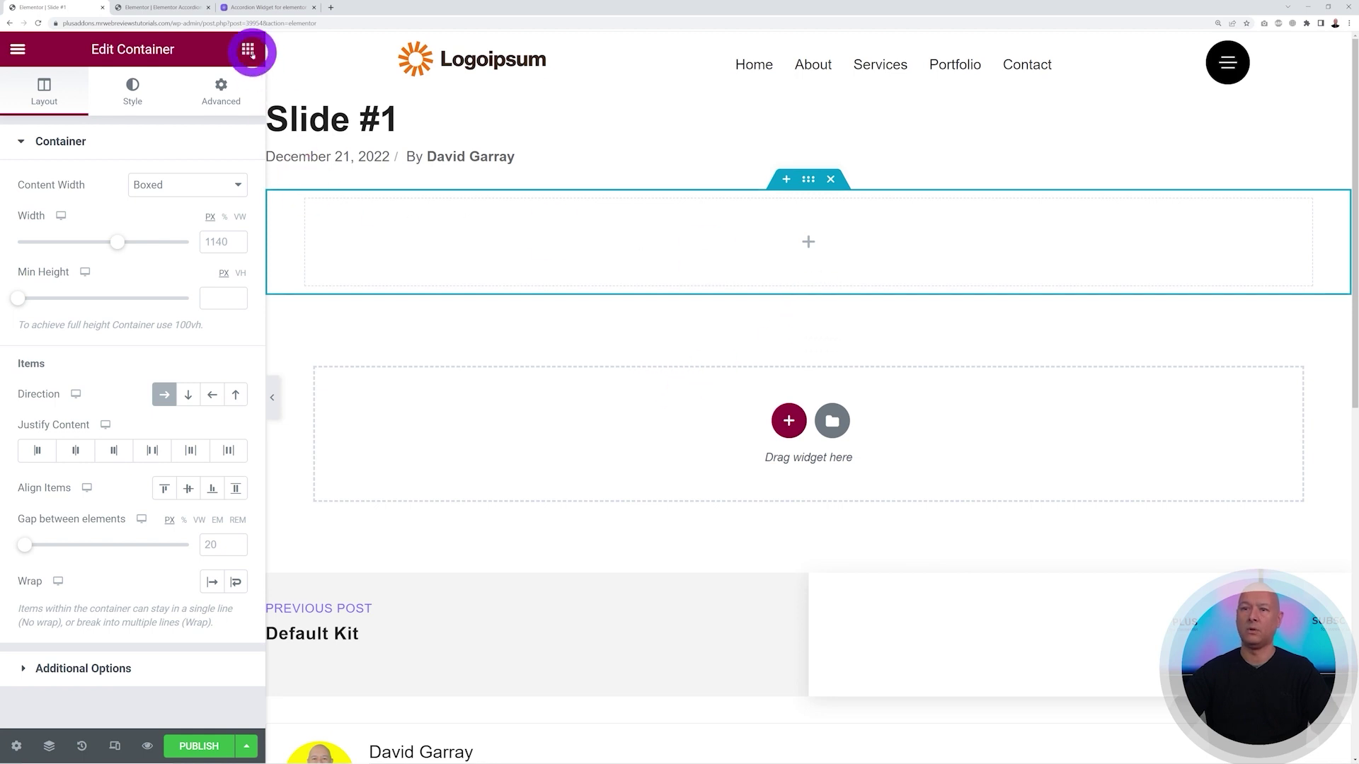
pyautogui.click(248, 49)
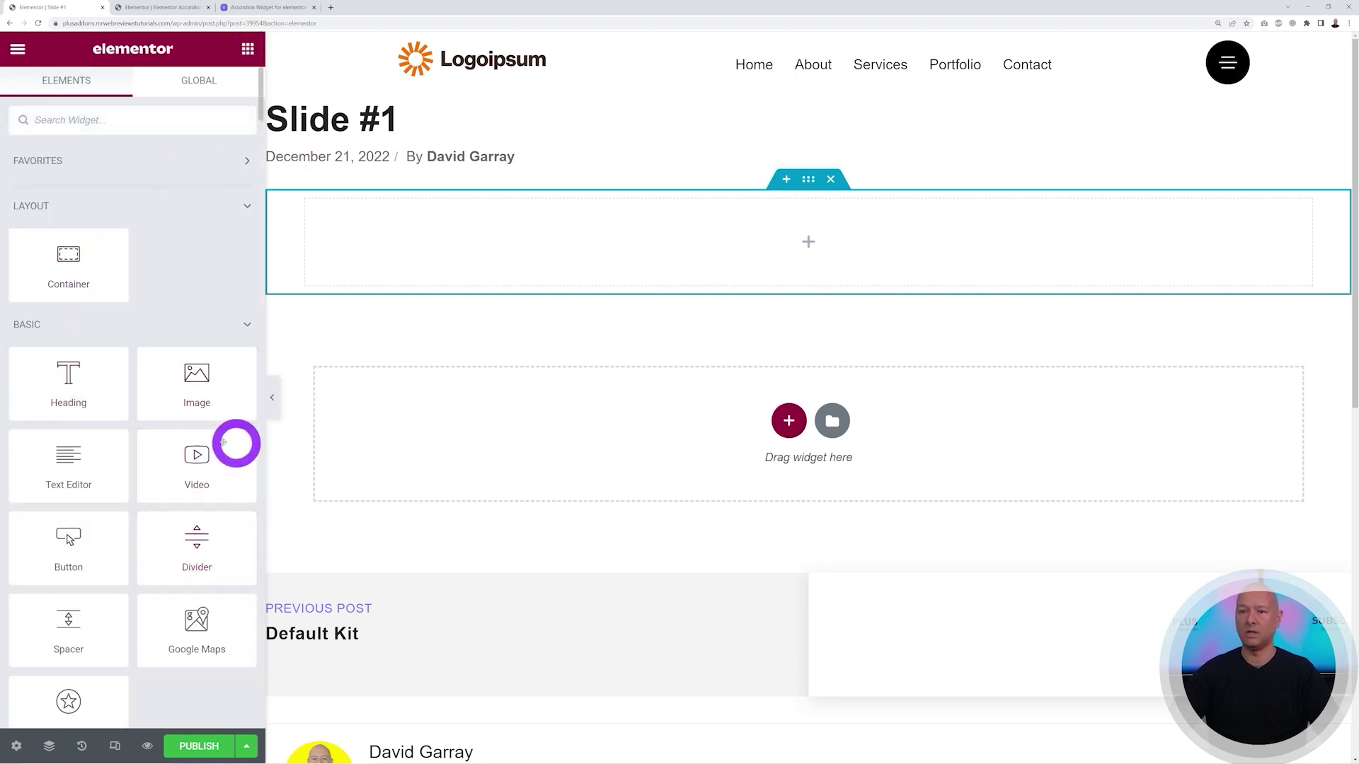
pyautogui.moveTo(194, 358); pyautogui.dragTo(540, 236)
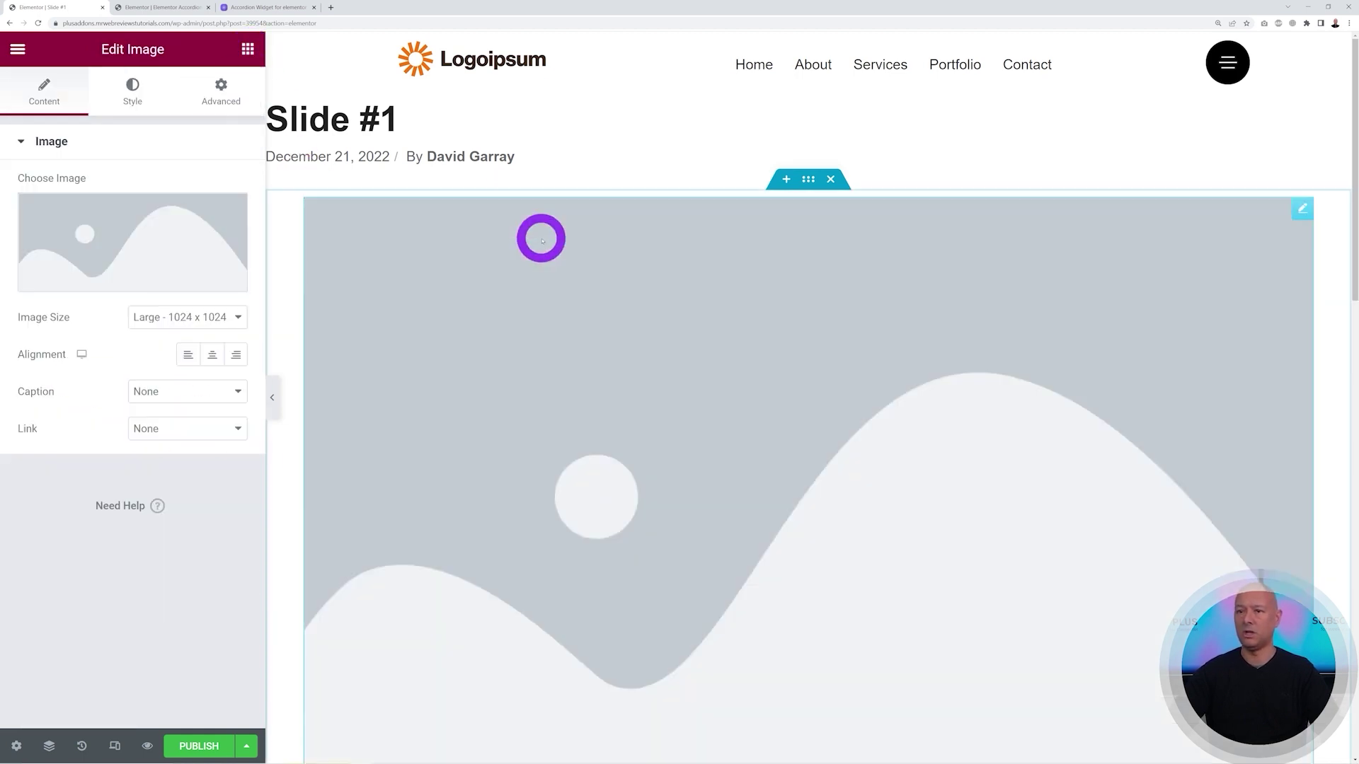
pyautogui.click(149, 240)
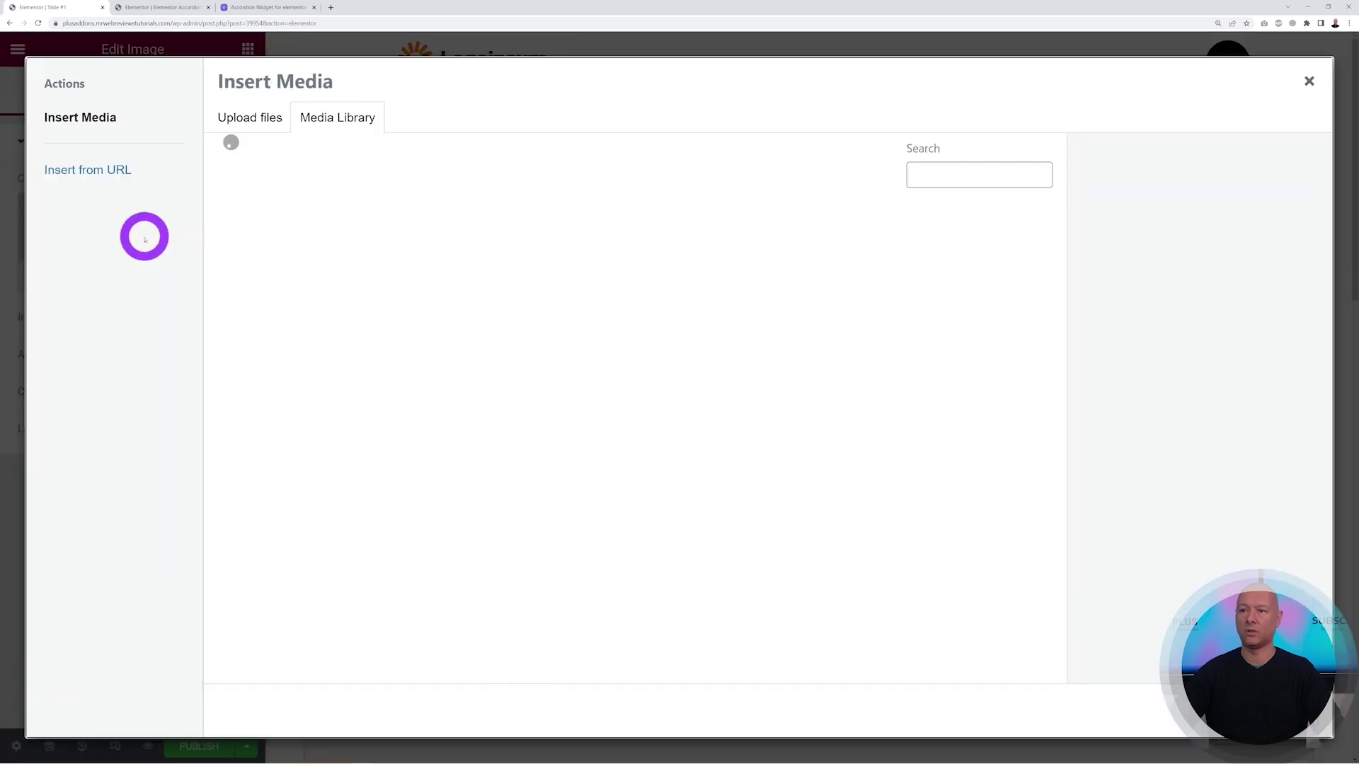
pyautogui.scroll(-8, 778, 460)
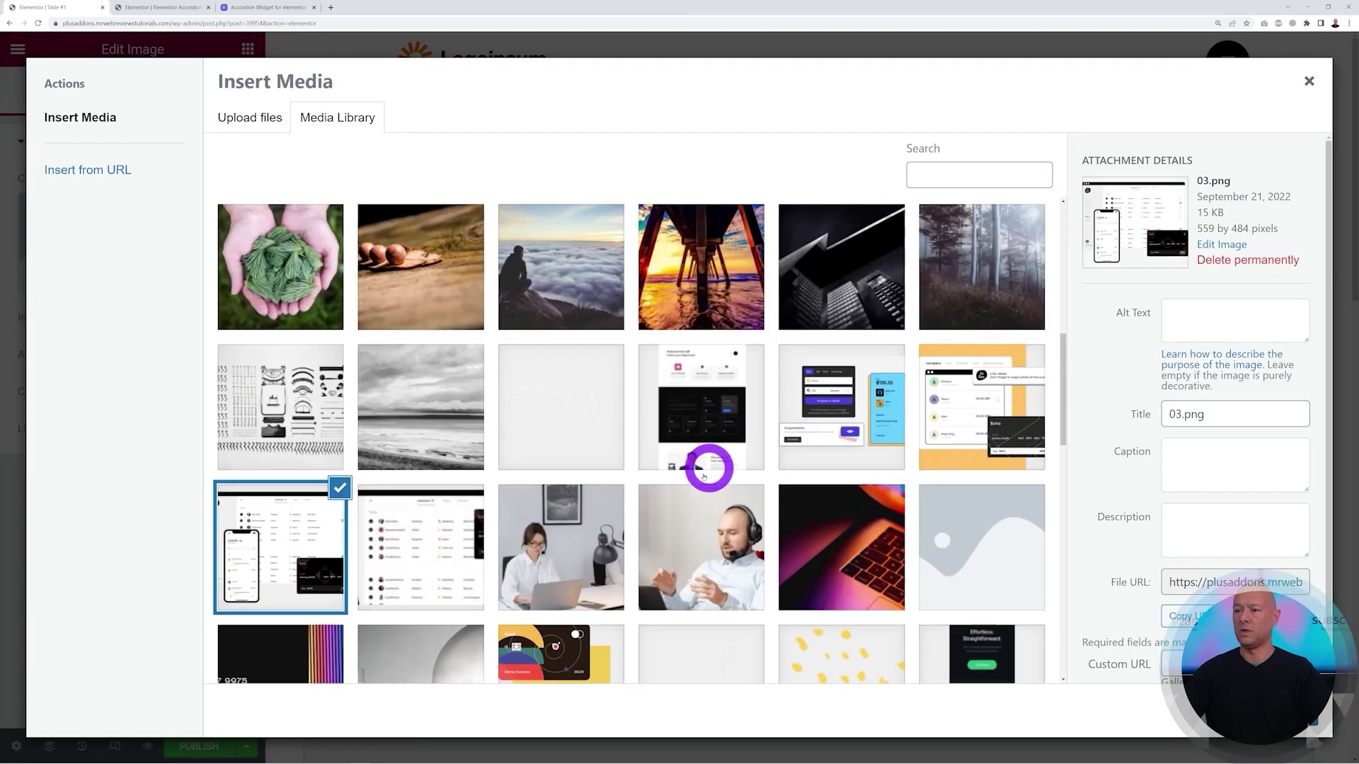
pyautogui.click(842, 410)
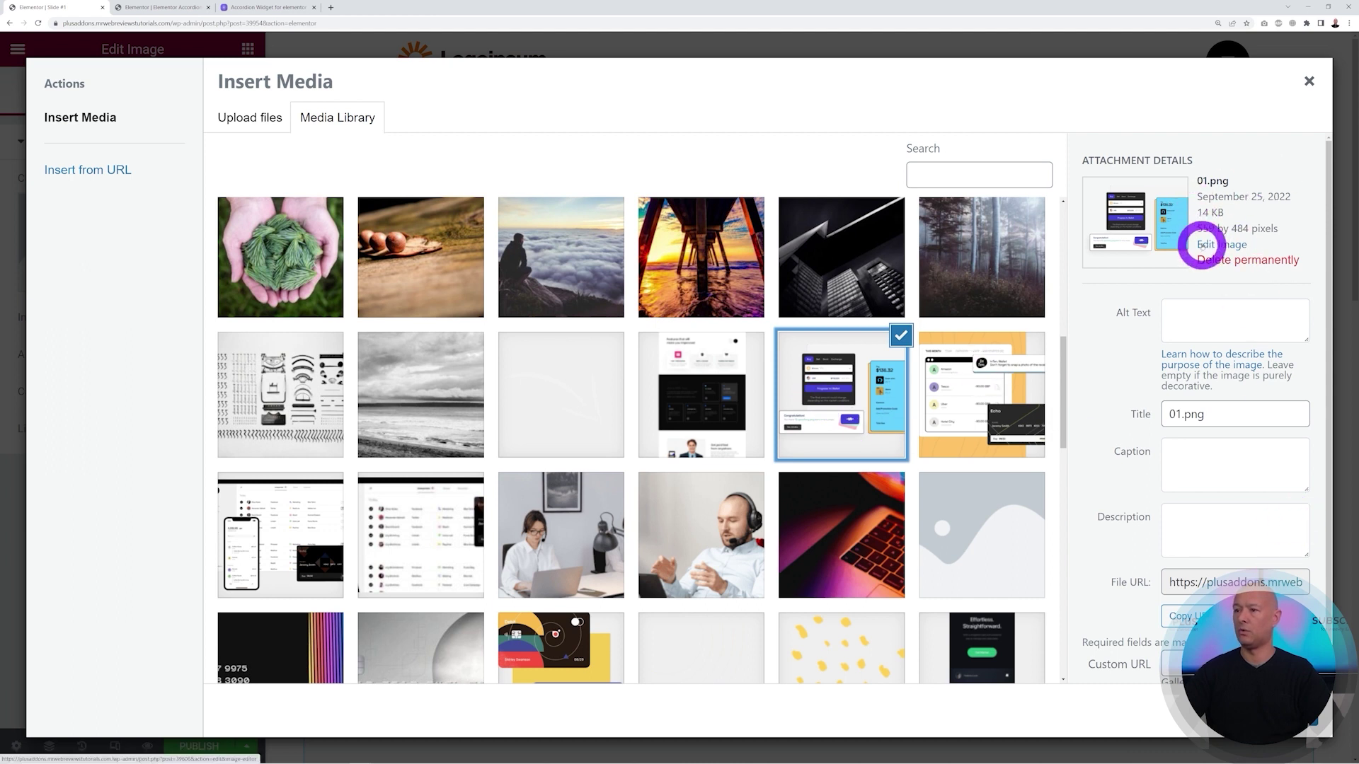
pyautogui.click(1267, 711)
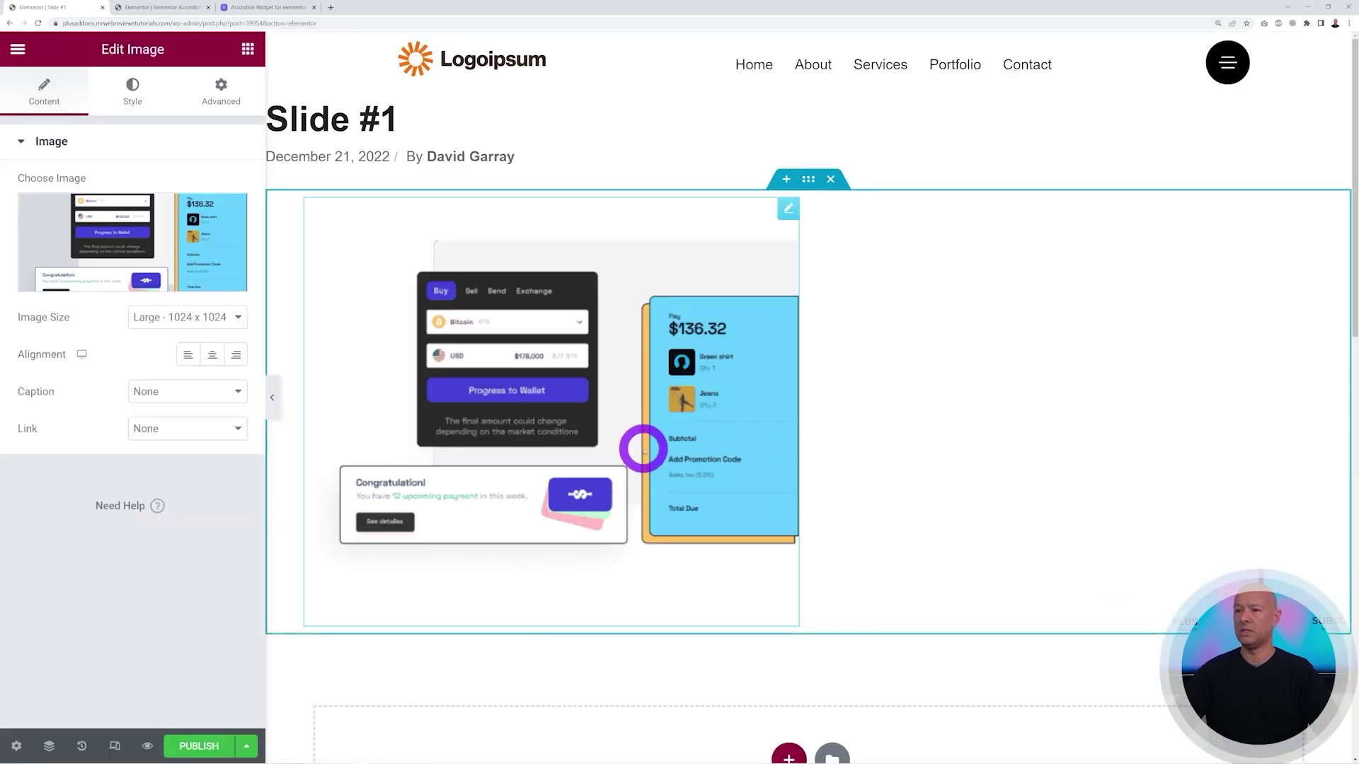
# Step: Set the container's Justify Content to Center and publish the Slide #1 template
pyautogui.click(809, 183)
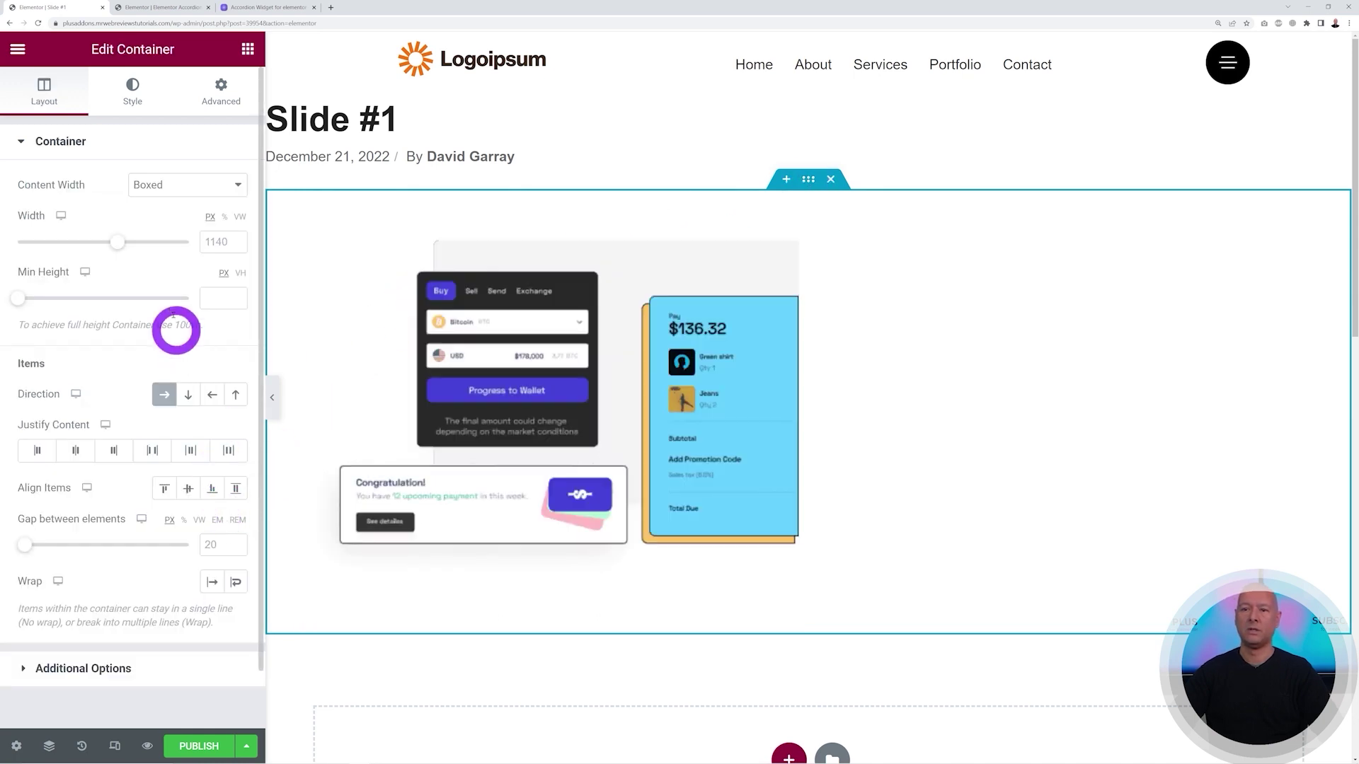
pyautogui.click(77, 450)
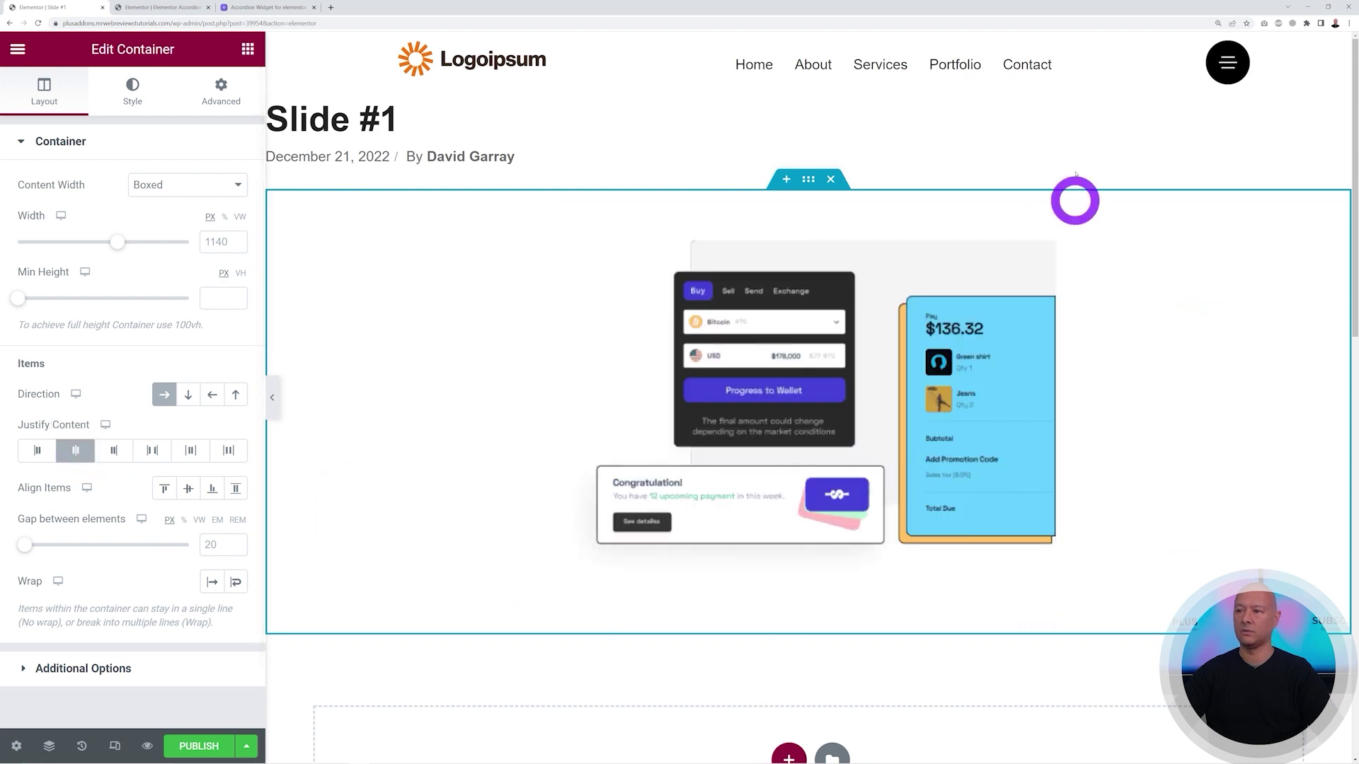
pyautogui.click(206, 743)
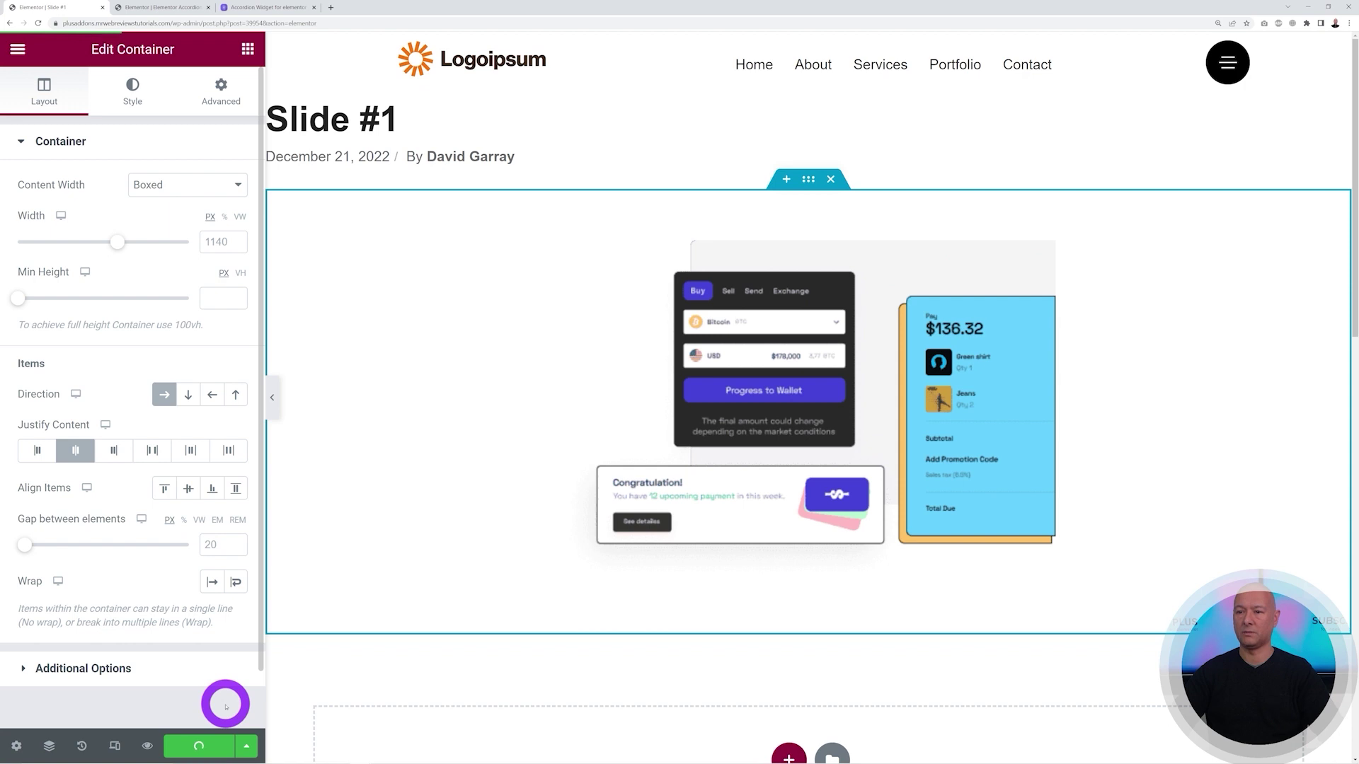
pyautogui.click(18, 49)
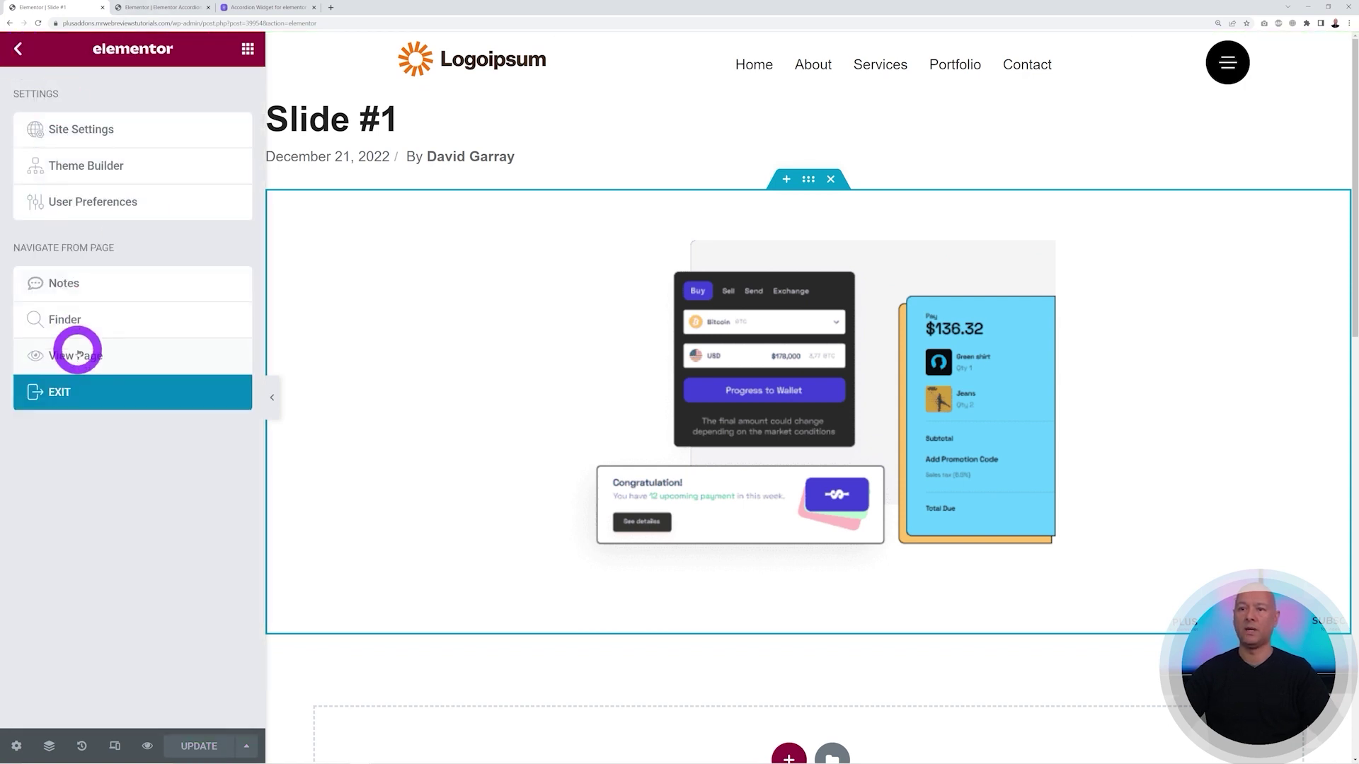
# Step: Exit the editor back to WordPress Admin's Saved Templates list
pyautogui.click(76, 389)
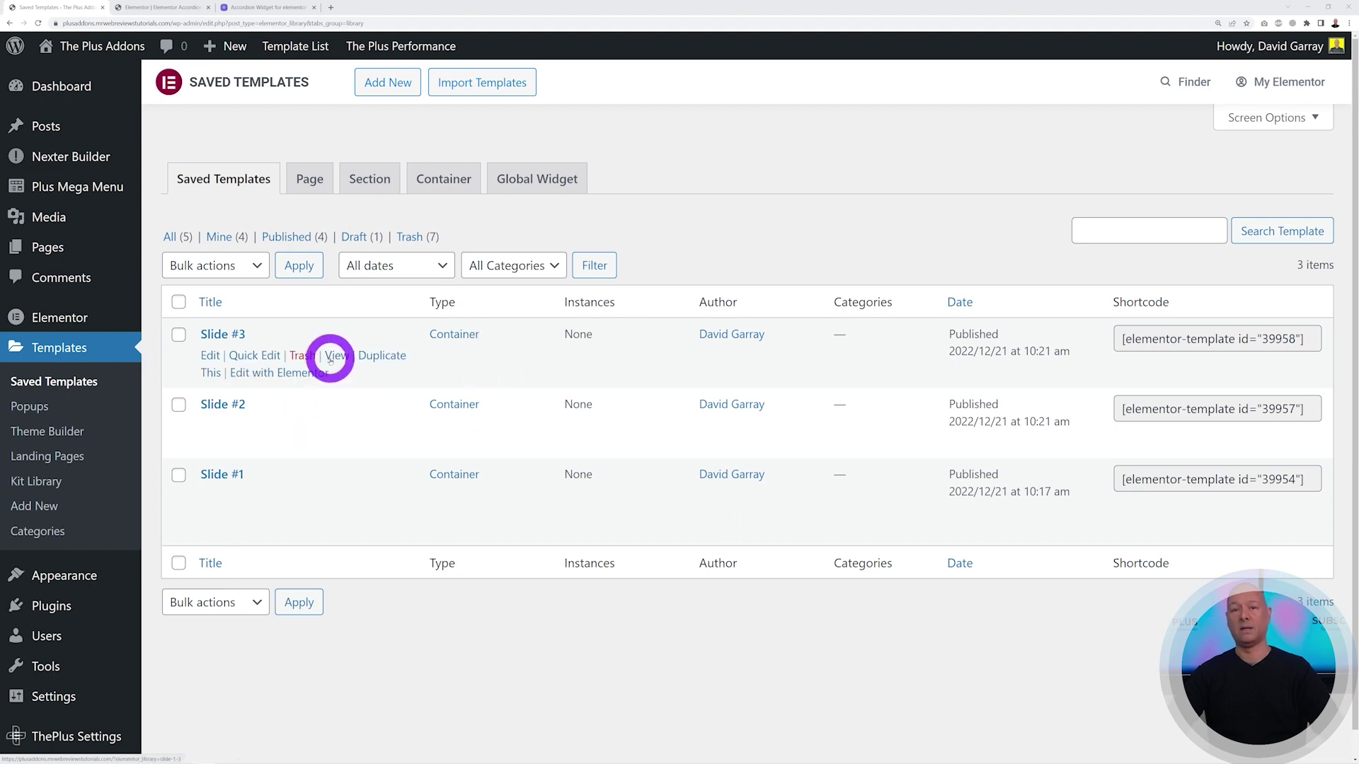
# Step: Set the carousel's first slide to show the Slide #1 template and save the page
pyautogui.click(162, 9)
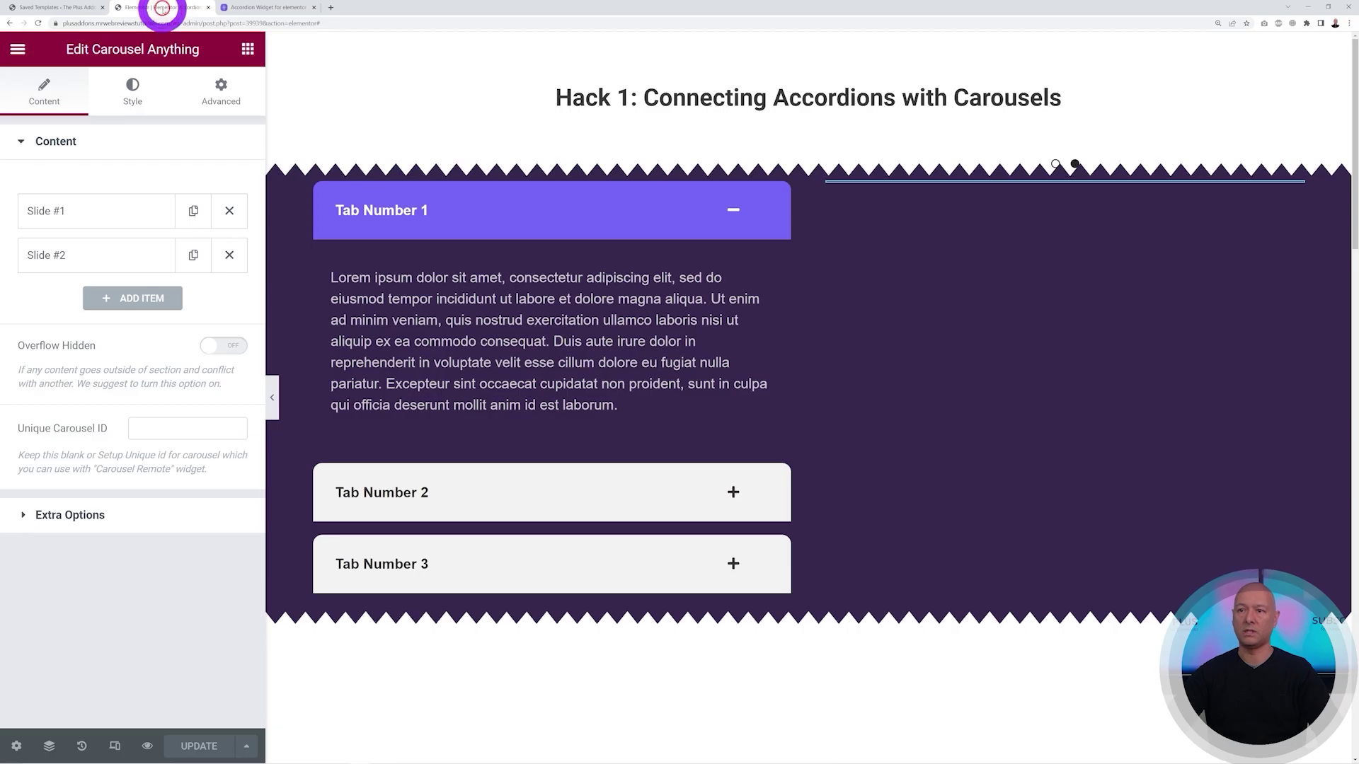
pyautogui.click(59, 208)
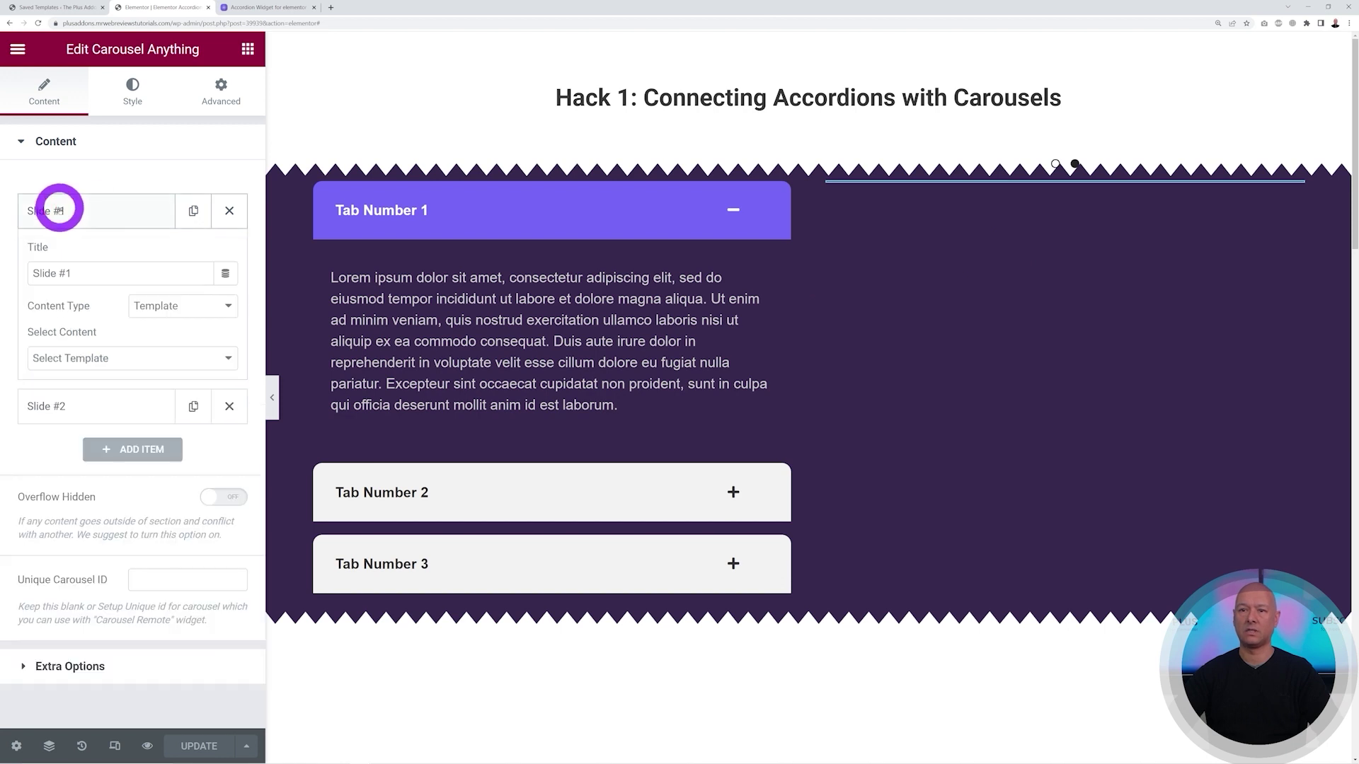
pyautogui.click(203, 361)
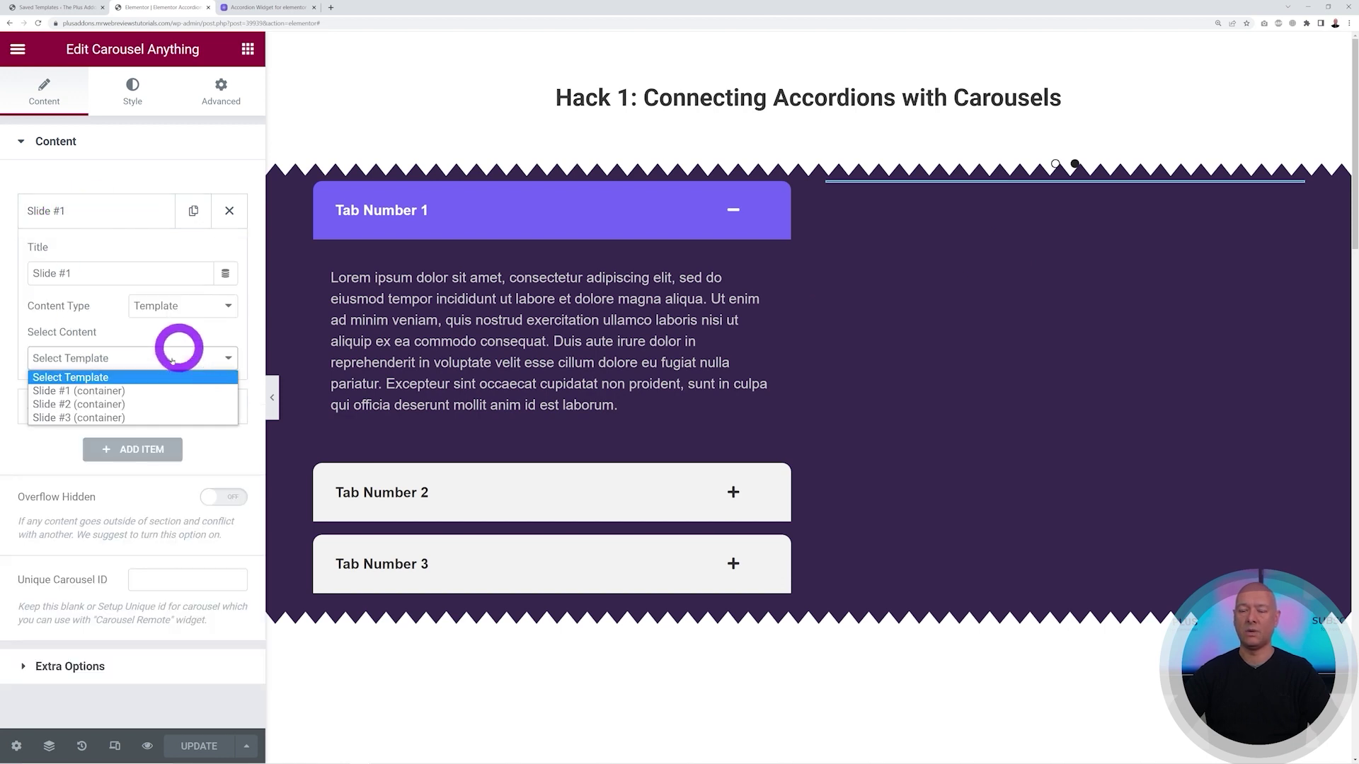
pyautogui.click(135, 390)
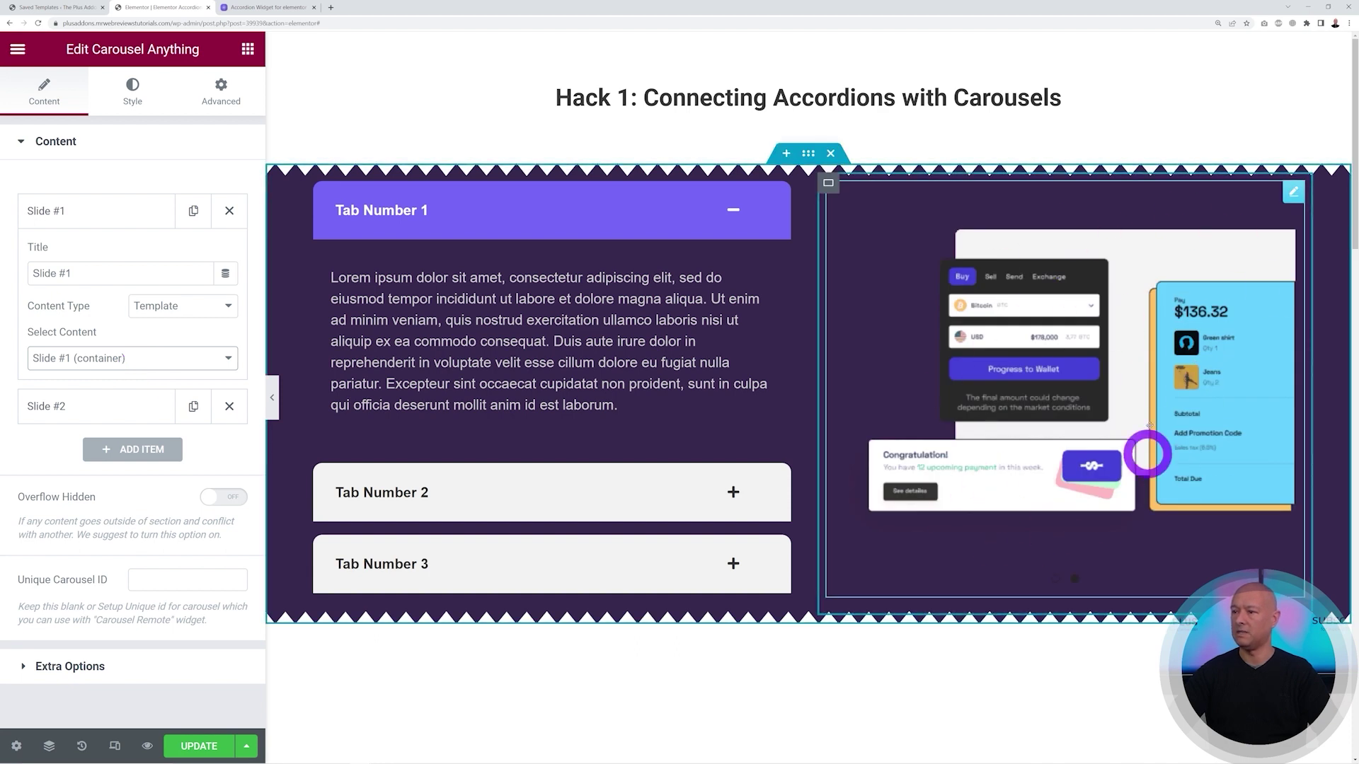
pyautogui.hotkey('ctrl', 's')
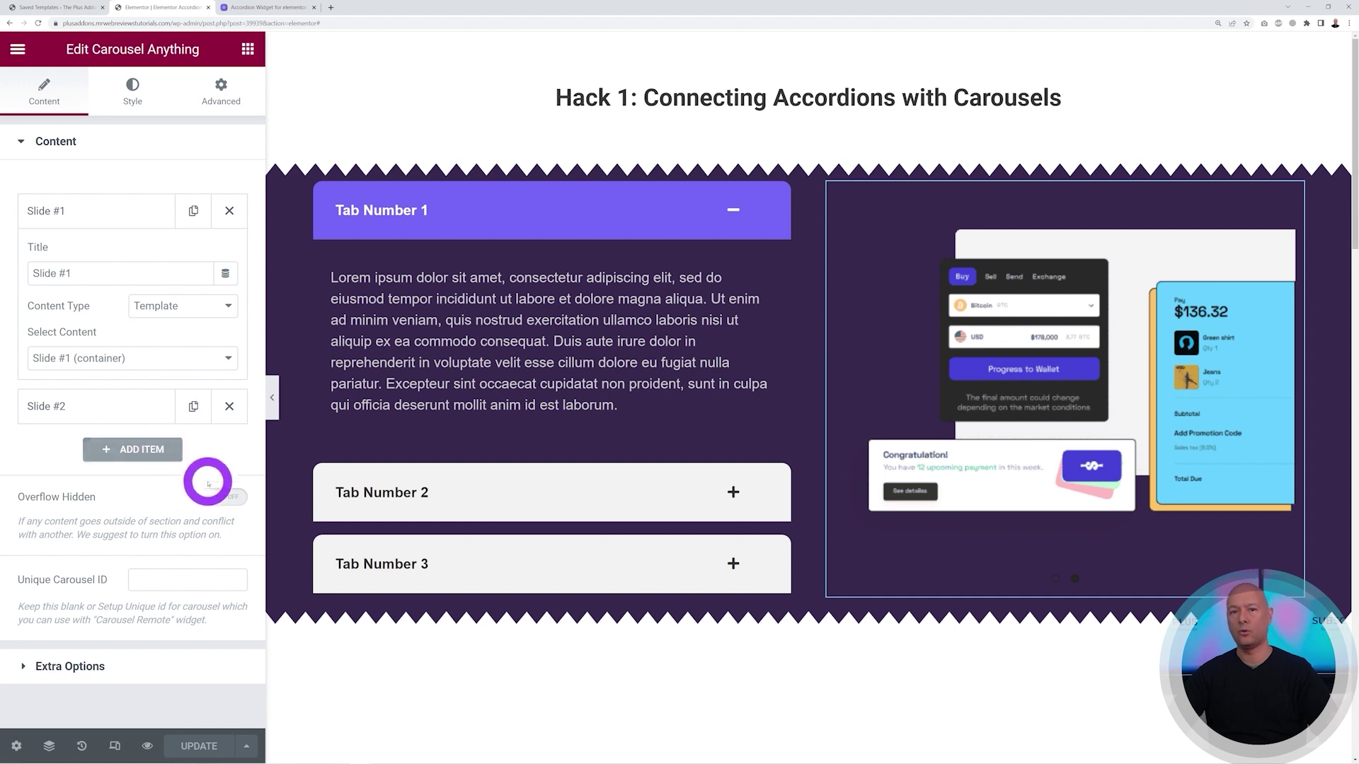
# Step: Replace slide two with duplicates of slide one, renaming it 'Slide #2' with the Slide #2 template
pyautogui.click(229, 407)
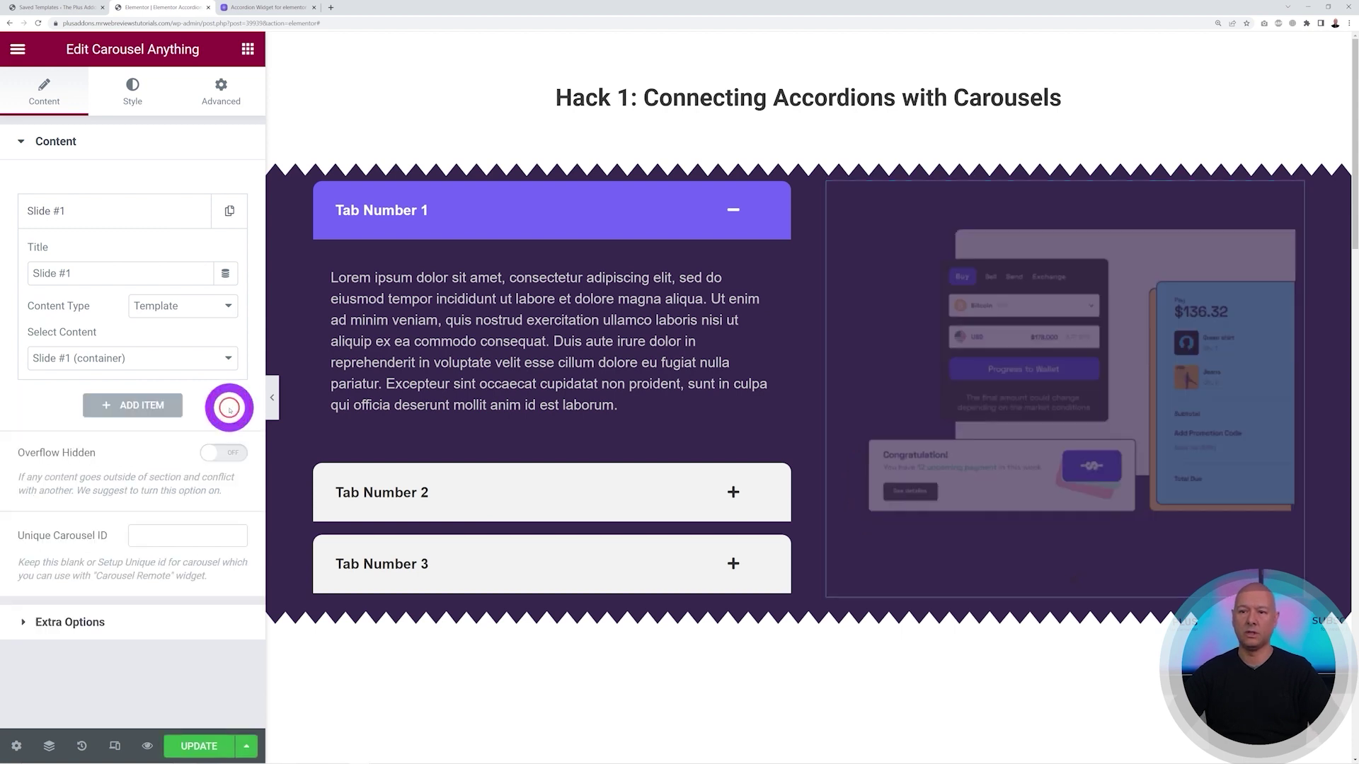
pyautogui.click(230, 210)
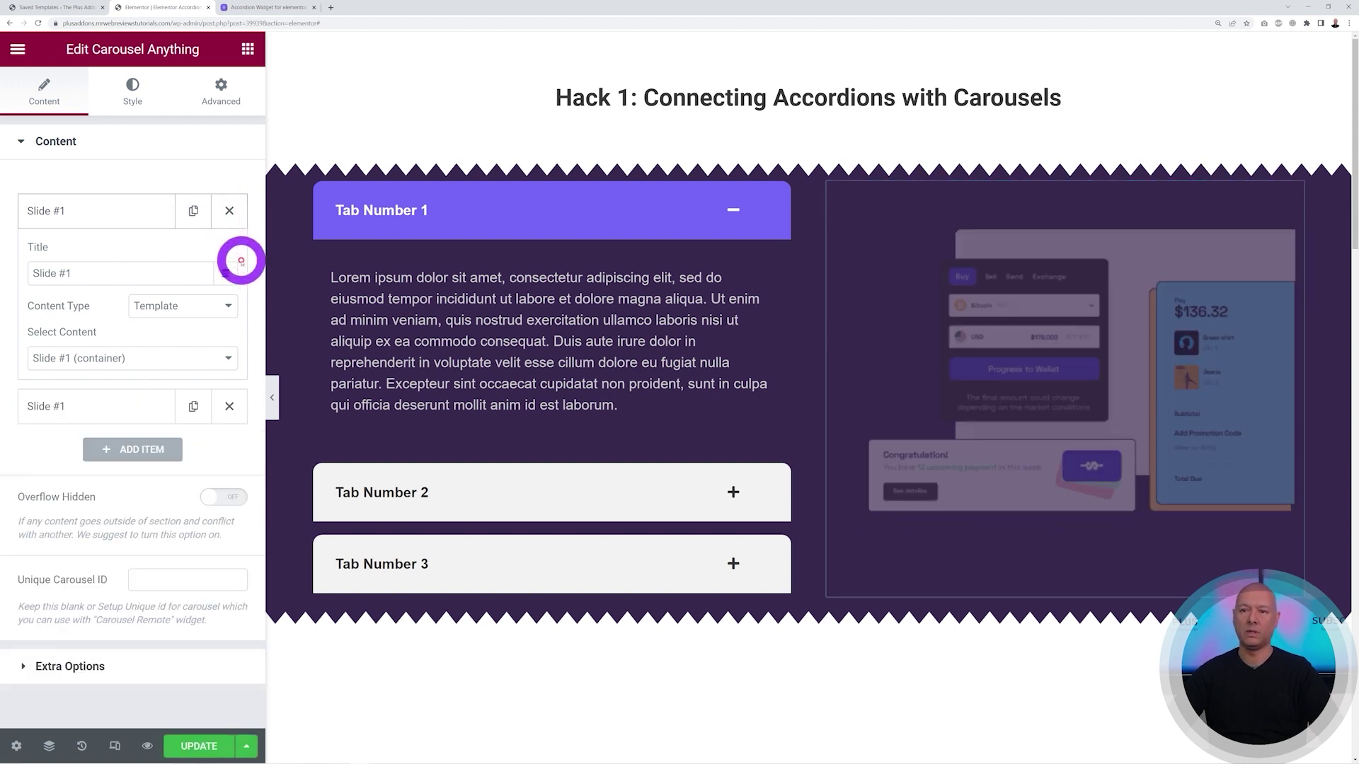
pyautogui.click(193, 210)
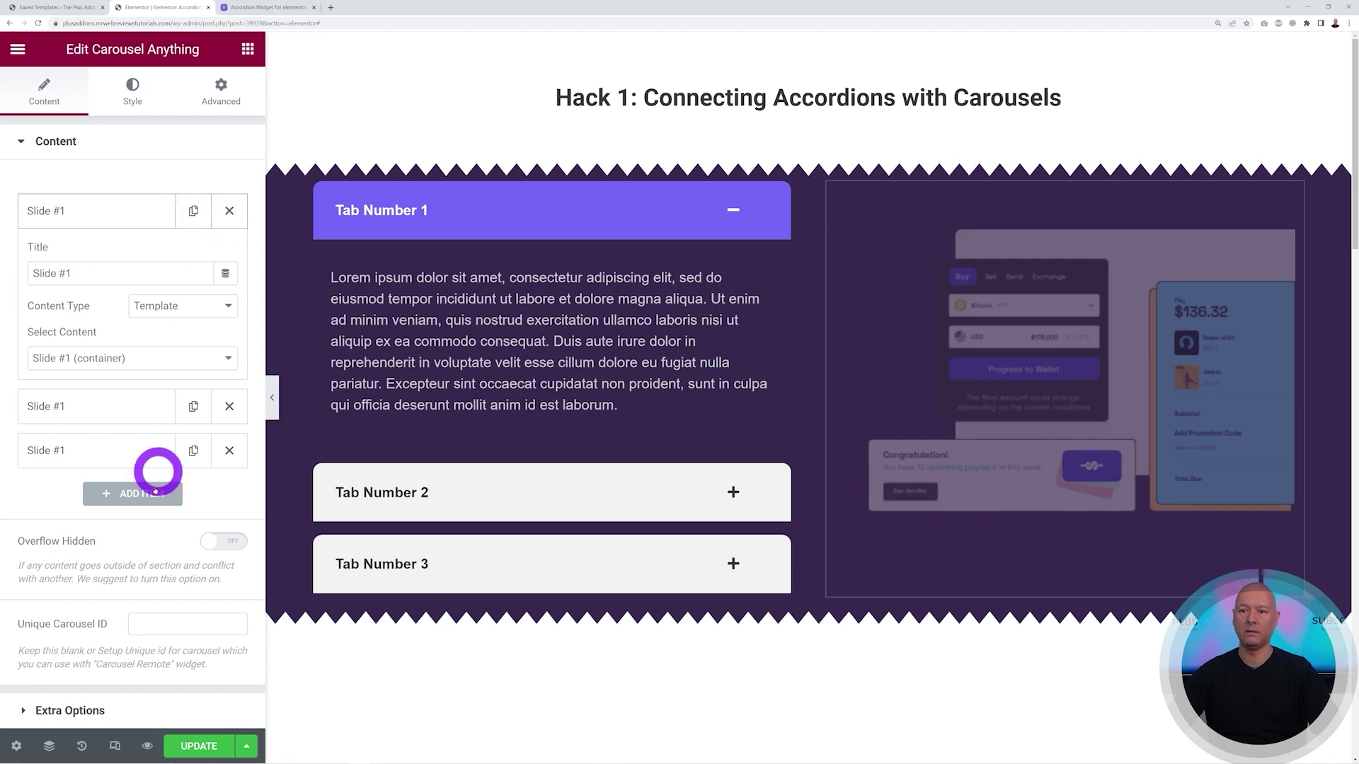
pyautogui.click(67, 405)
pyautogui.click(93, 316)
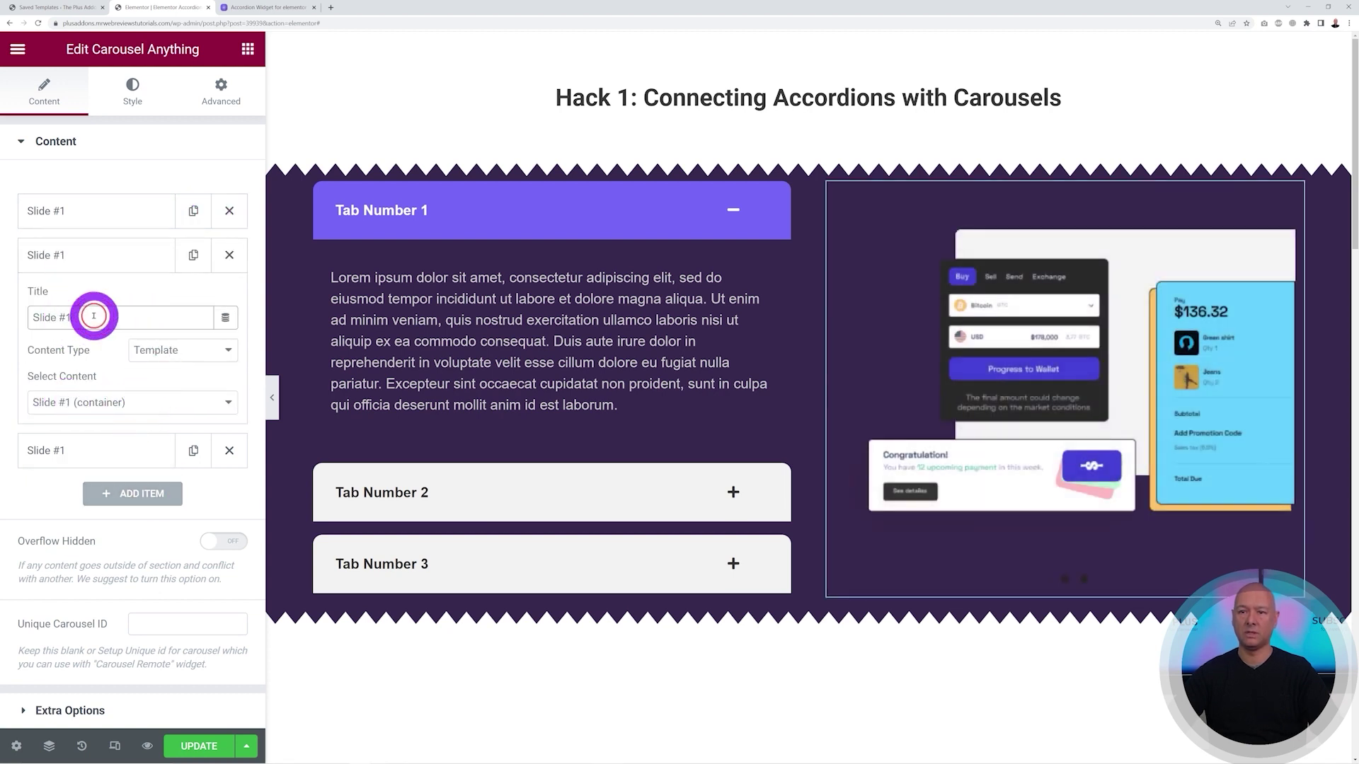
pyautogui.press('BackSpace')
pyautogui.write('2')
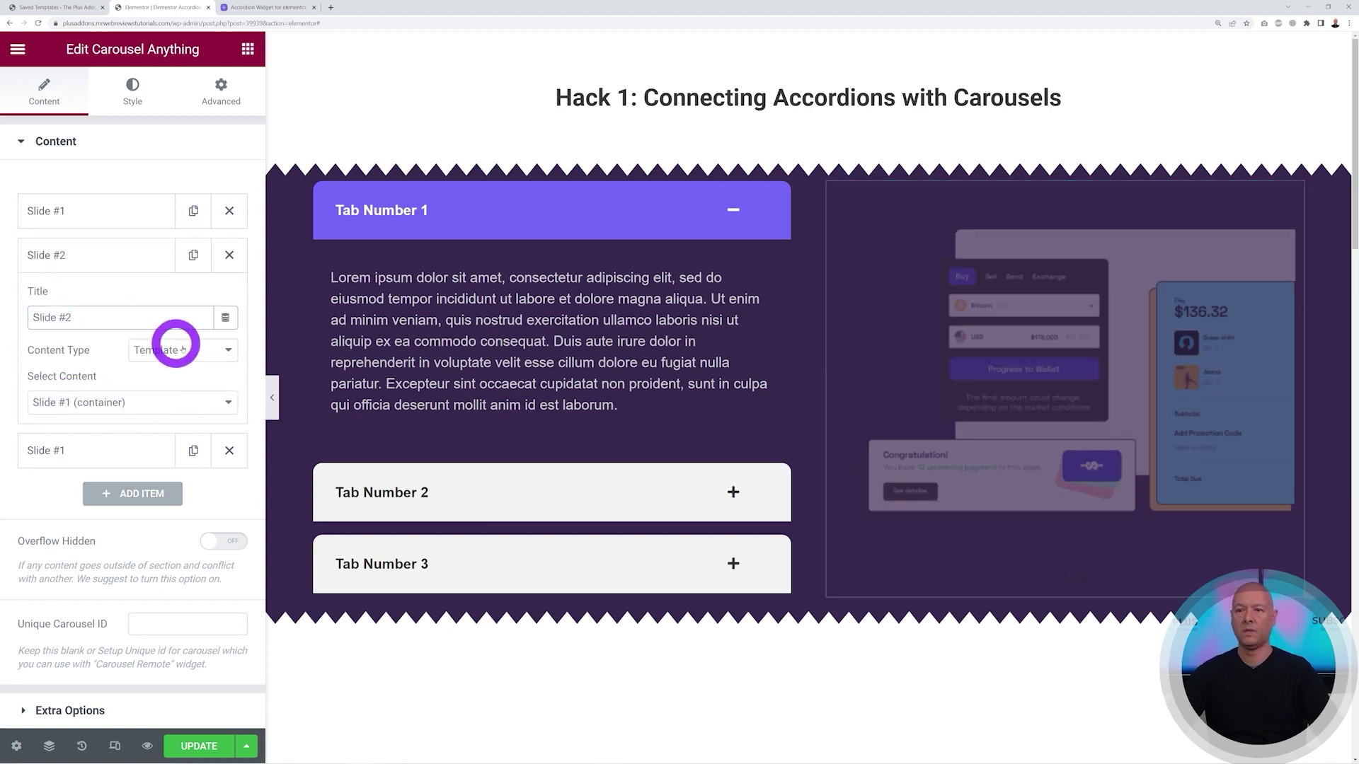
pyautogui.click(207, 412)
pyautogui.click(172, 443)
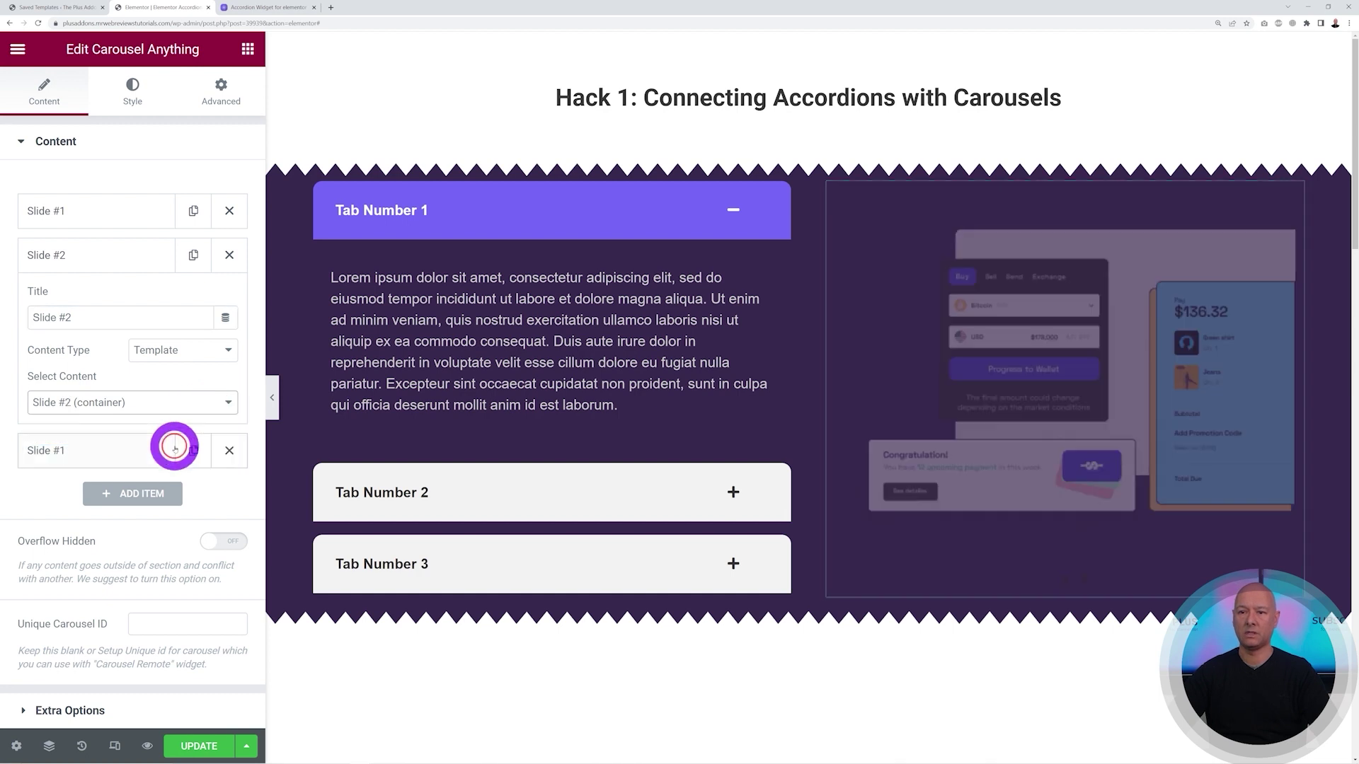
pyautogui.click(84, 260)
# Step: Rename the third slide to 'Slide #3' and give it the Slide #3 template
pyautogui.click(71, 299)
pyautogui.click(63, 364)
pyautogui.click(121, 361)
pyautogui.press('BackSpace')
pyautogui.write('3')
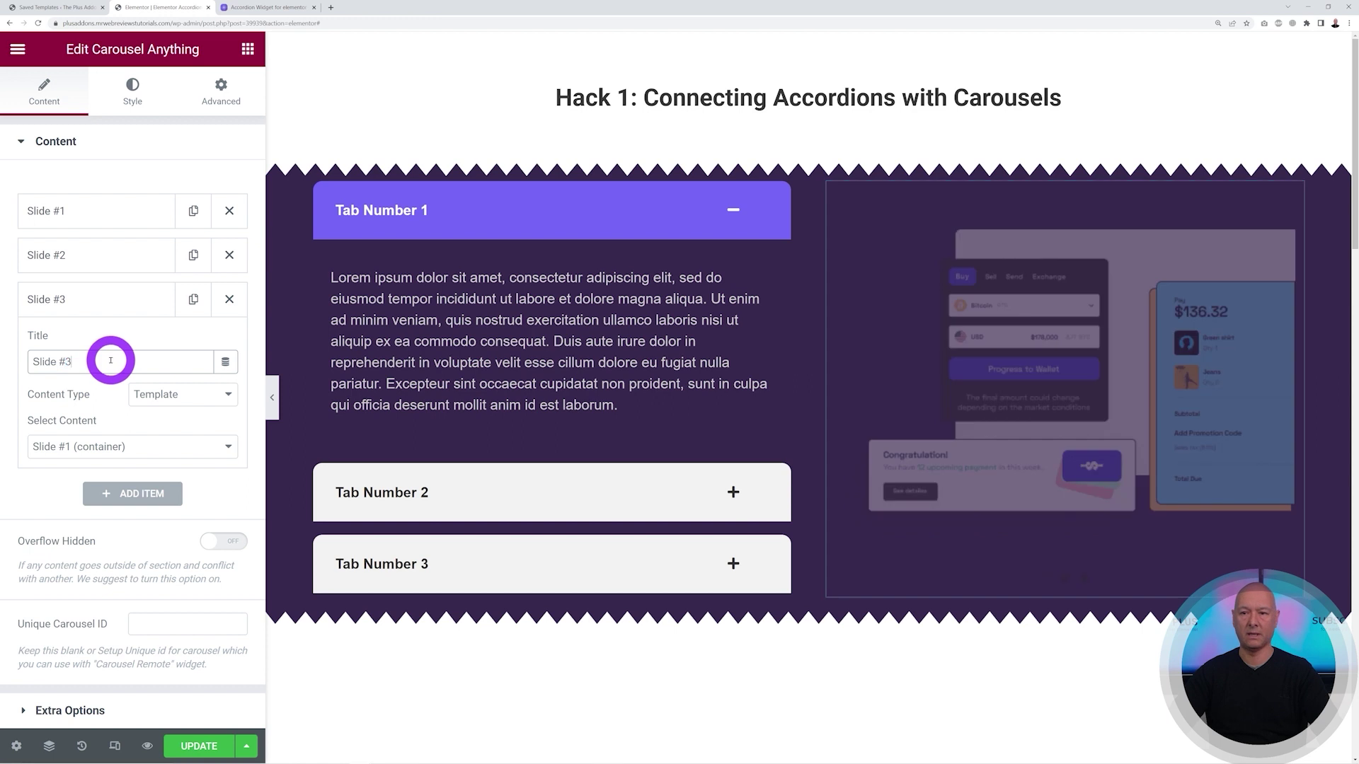
pyautogui.click(189, 453)
pyautogui.click(148, 500)
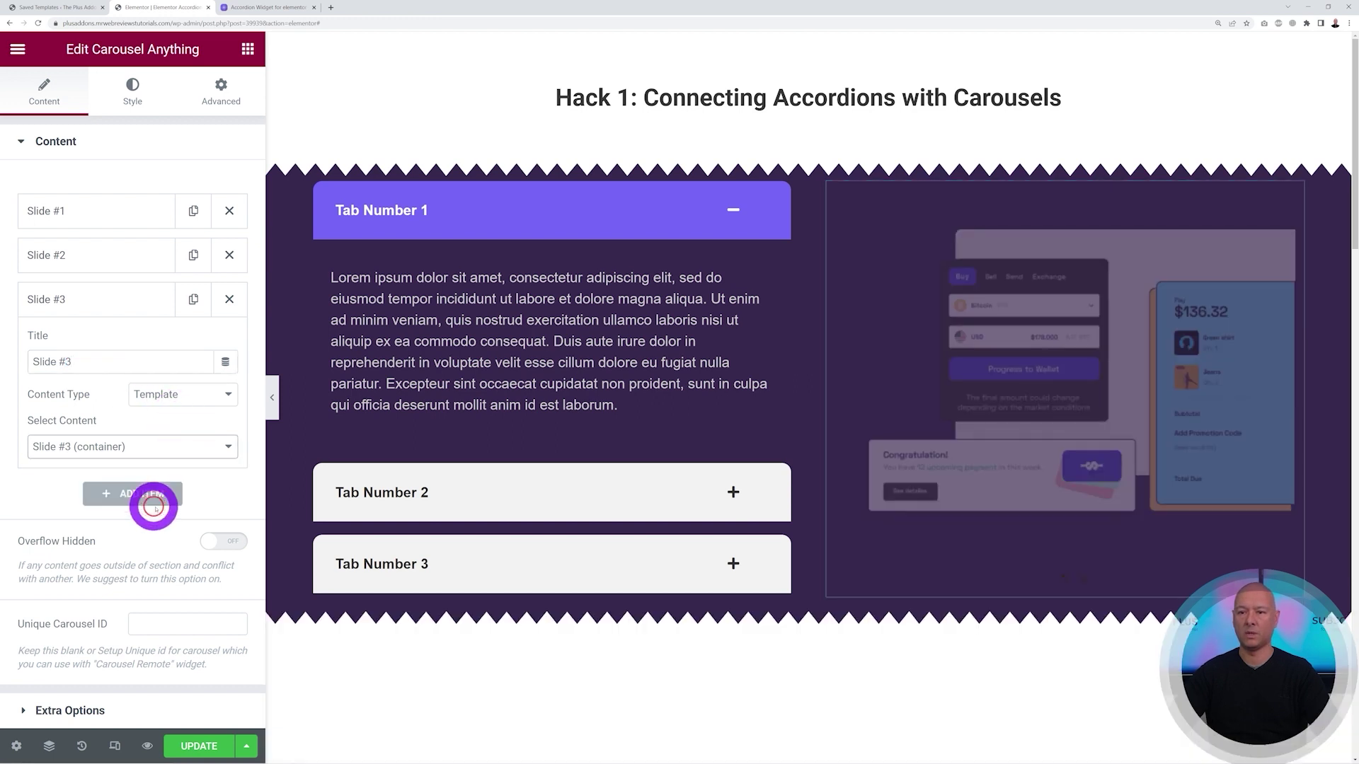
pyautogui.click(70, 303)
pyautogui.click(150, 447)
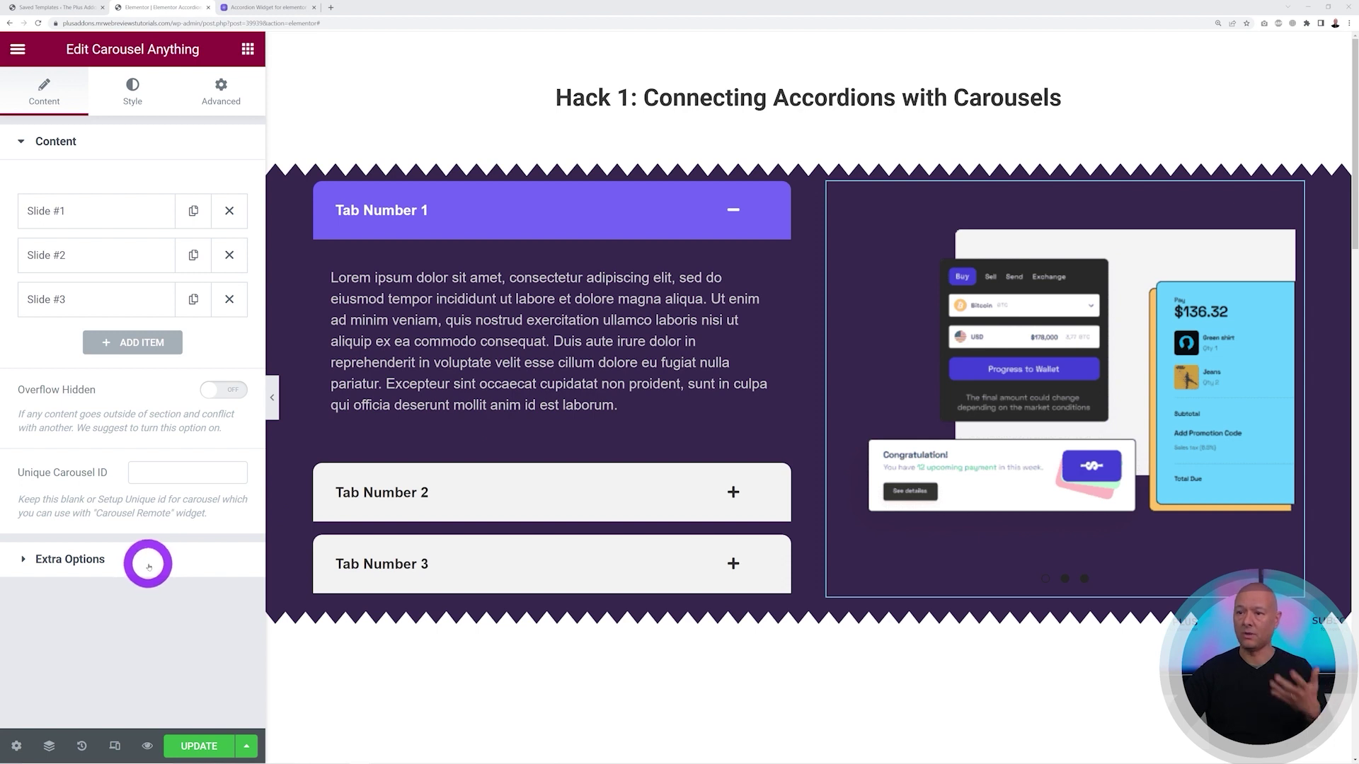
# Step: Enter accordion_slider as the carousel's Unique Carousel ID and copy it
pyautogui.click(141, 473)
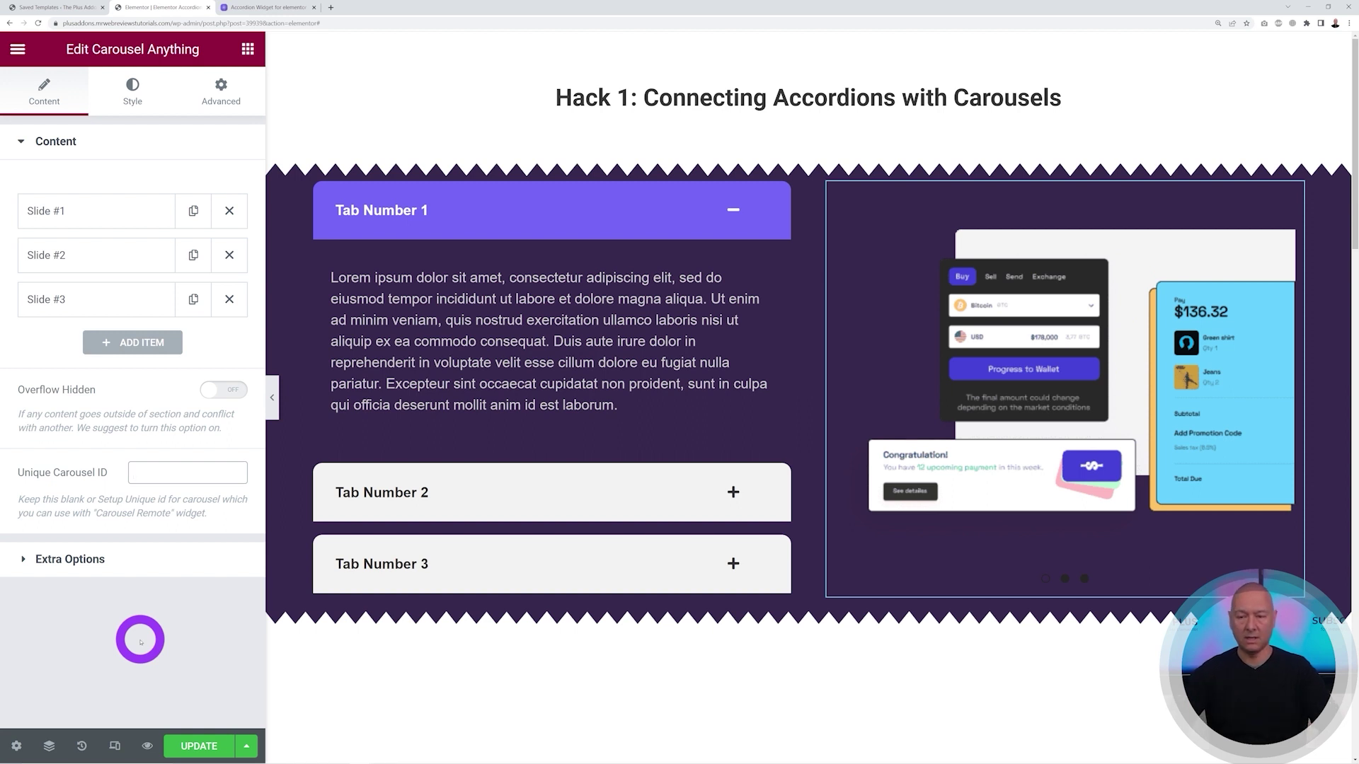
pyautogui.write('accordion_slider')
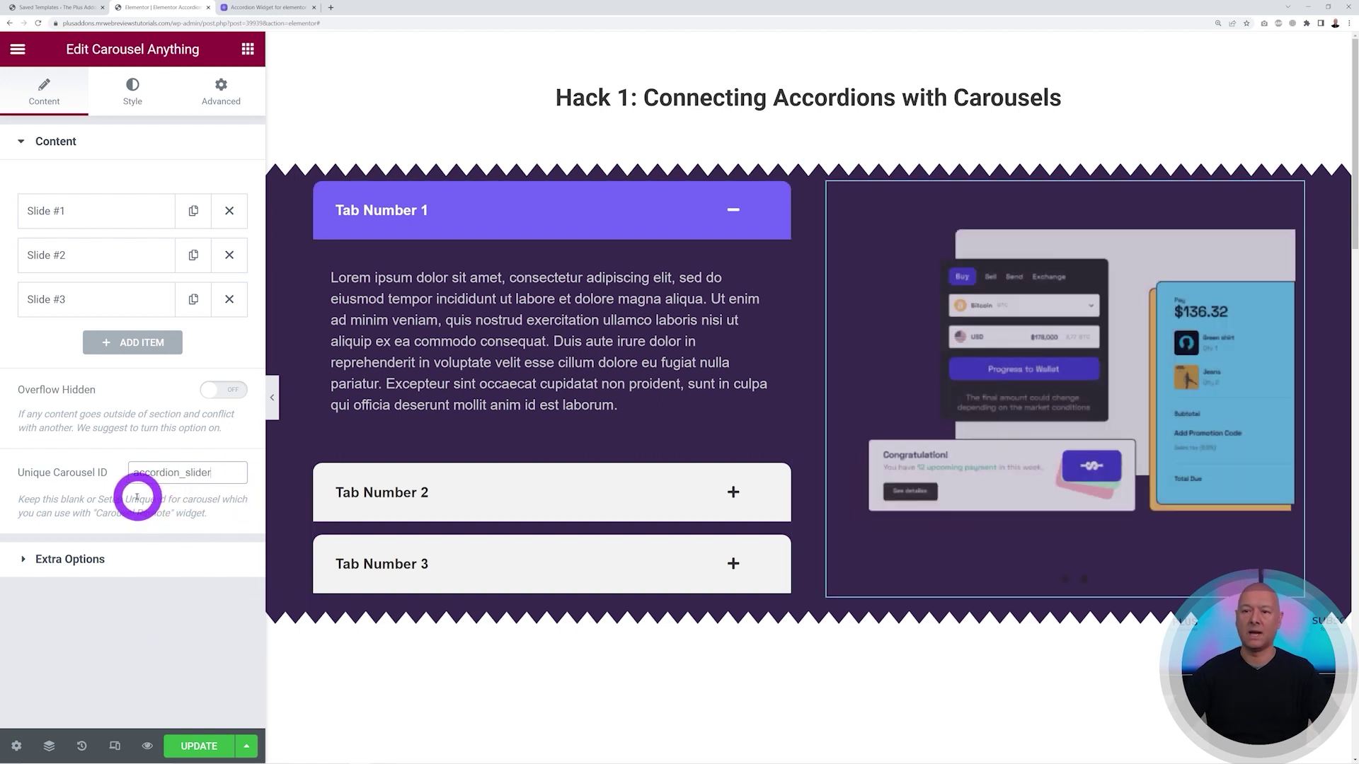
pyautogui.moveTo(221, 474); pyautogui.dragTo(115, 473)
pyautogui.hotkey('ctrl', 'c')
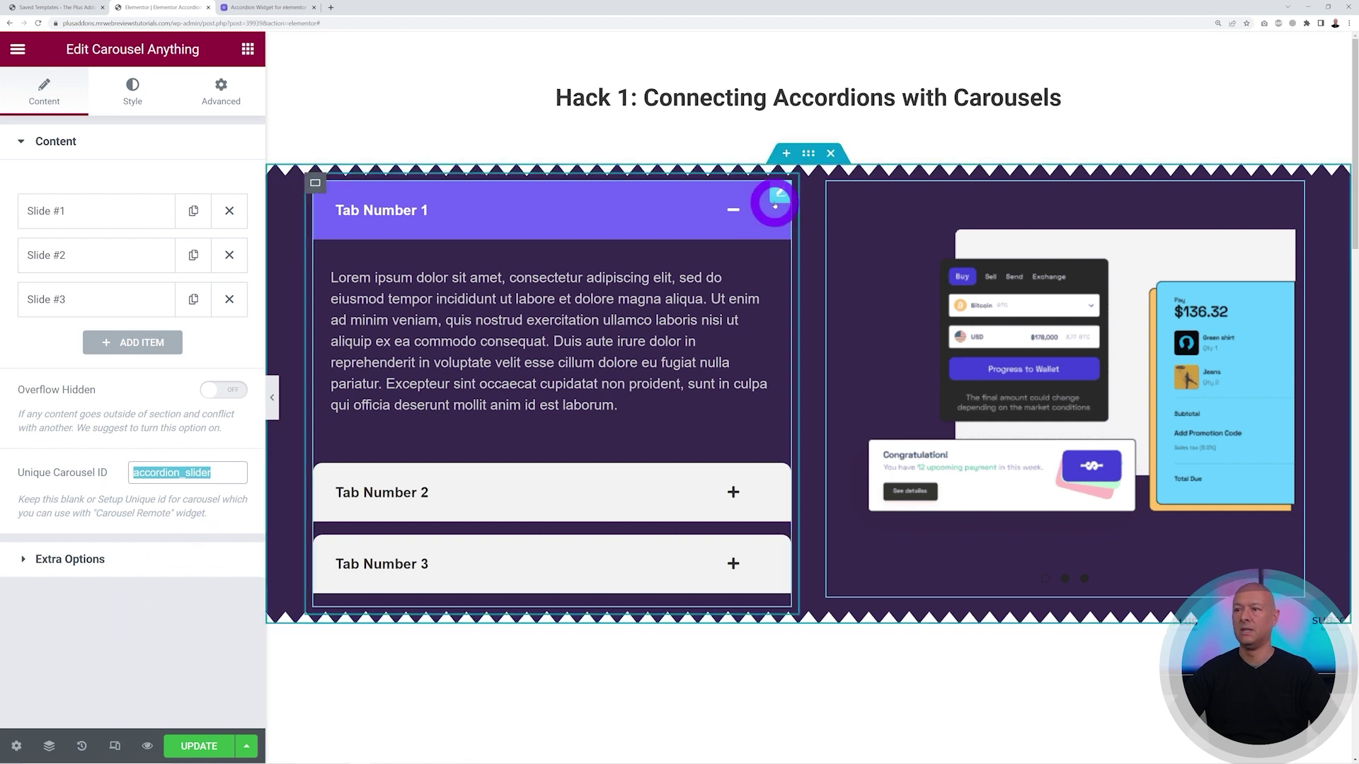
# Step: Paste accordion_slider into the accordion's Carousel Connection ID under Special Options
pyautogui.click(777, 195)
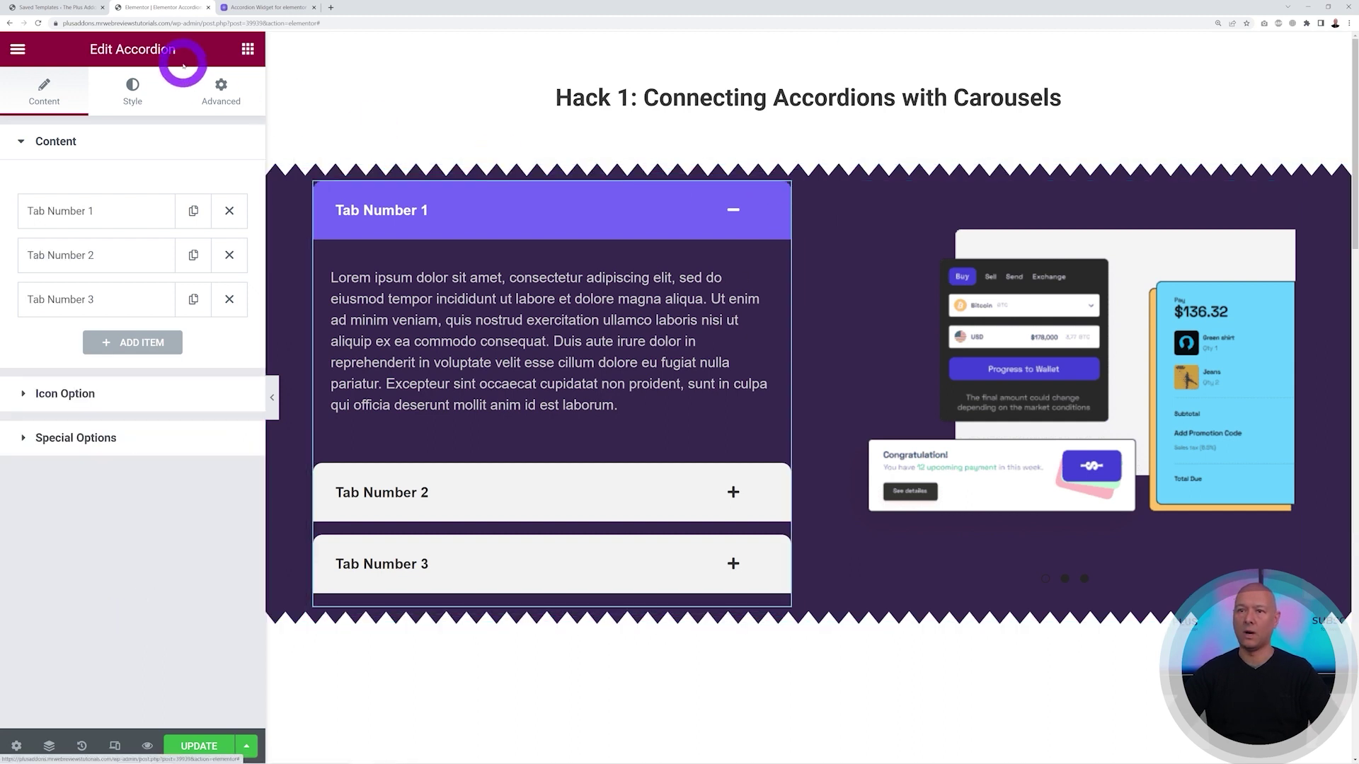
pyautogui.click(94, 445)
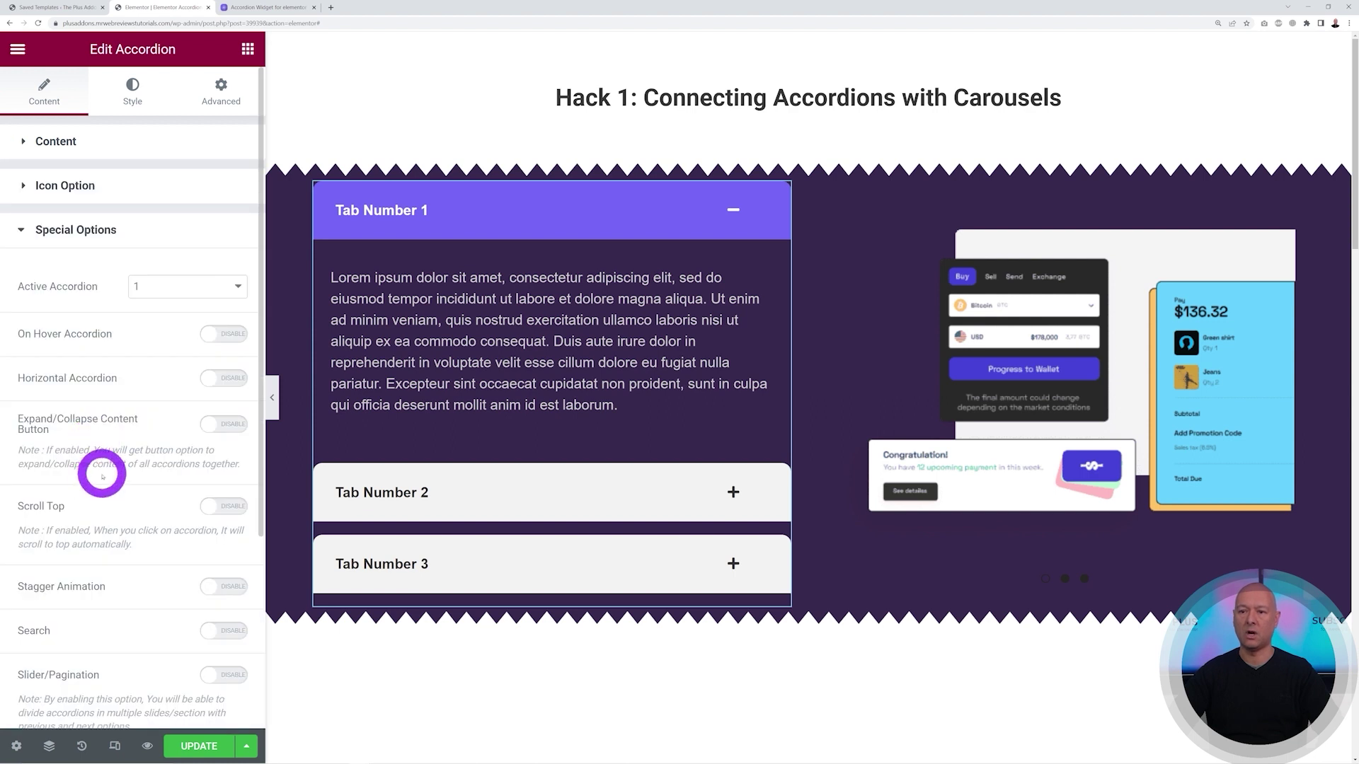
pyautogui.scroll(-3, 98, 464)
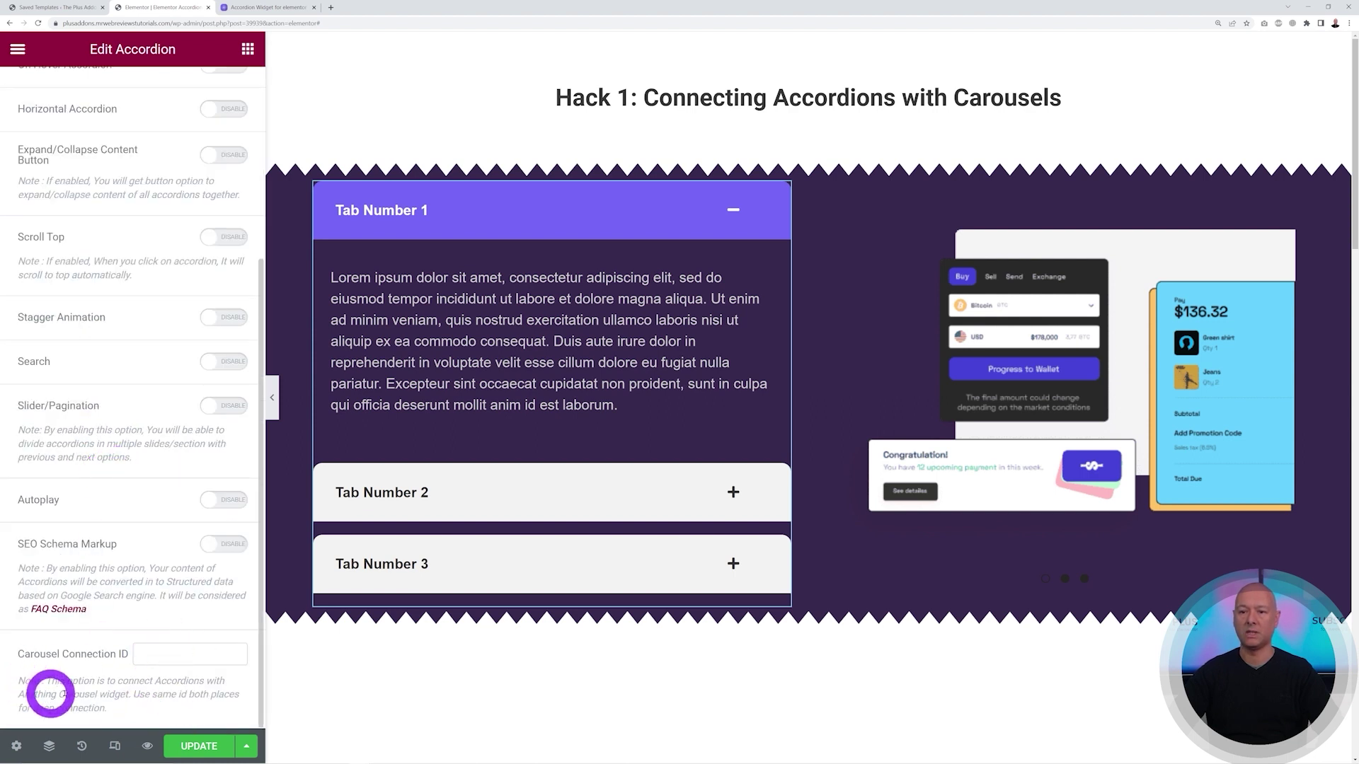
pyautogui.click(145, 650)
pyautogui.hotkey('ctrl', 'v')
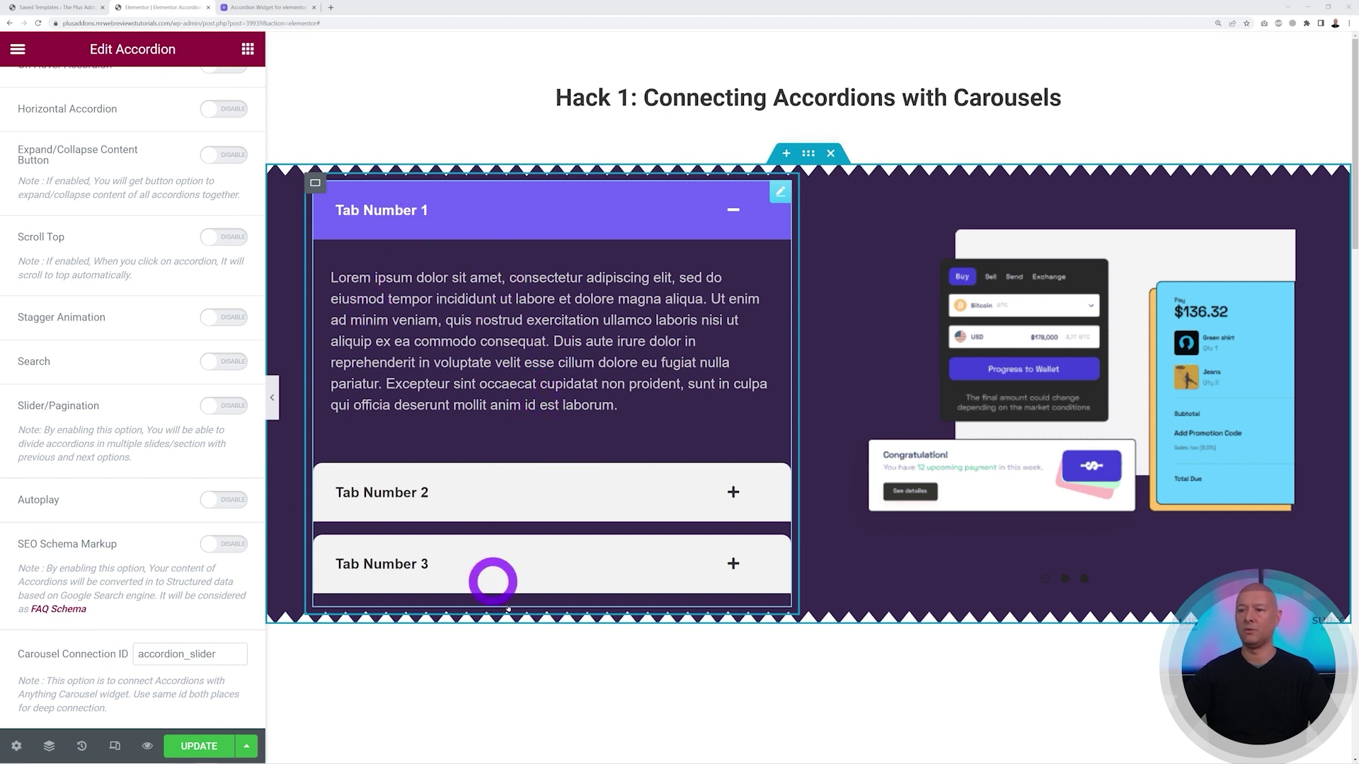
# Step: Open Tab Number 2, 3, 2 and 1 to confirm the carousel slide follows each tab
pyautogui.click(424, 492)
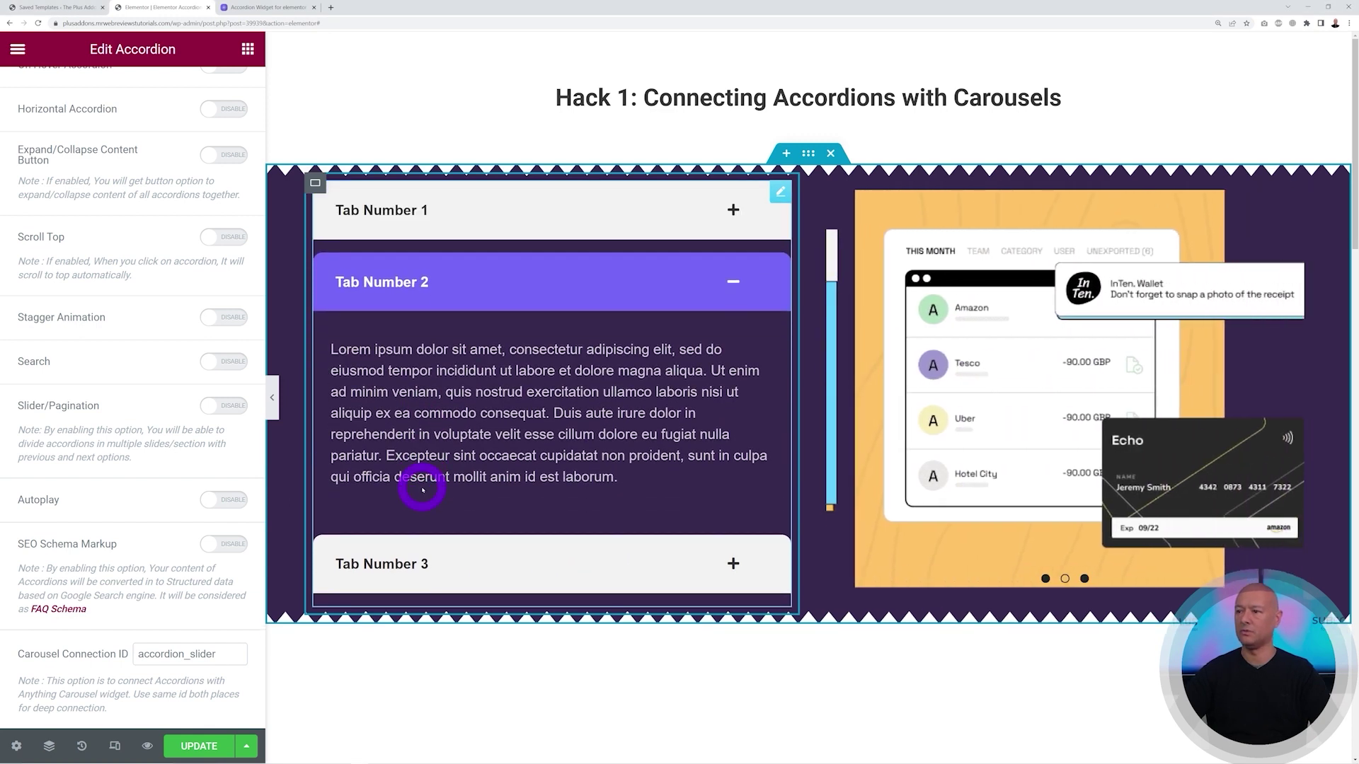
pyautogui.click(449, 567)
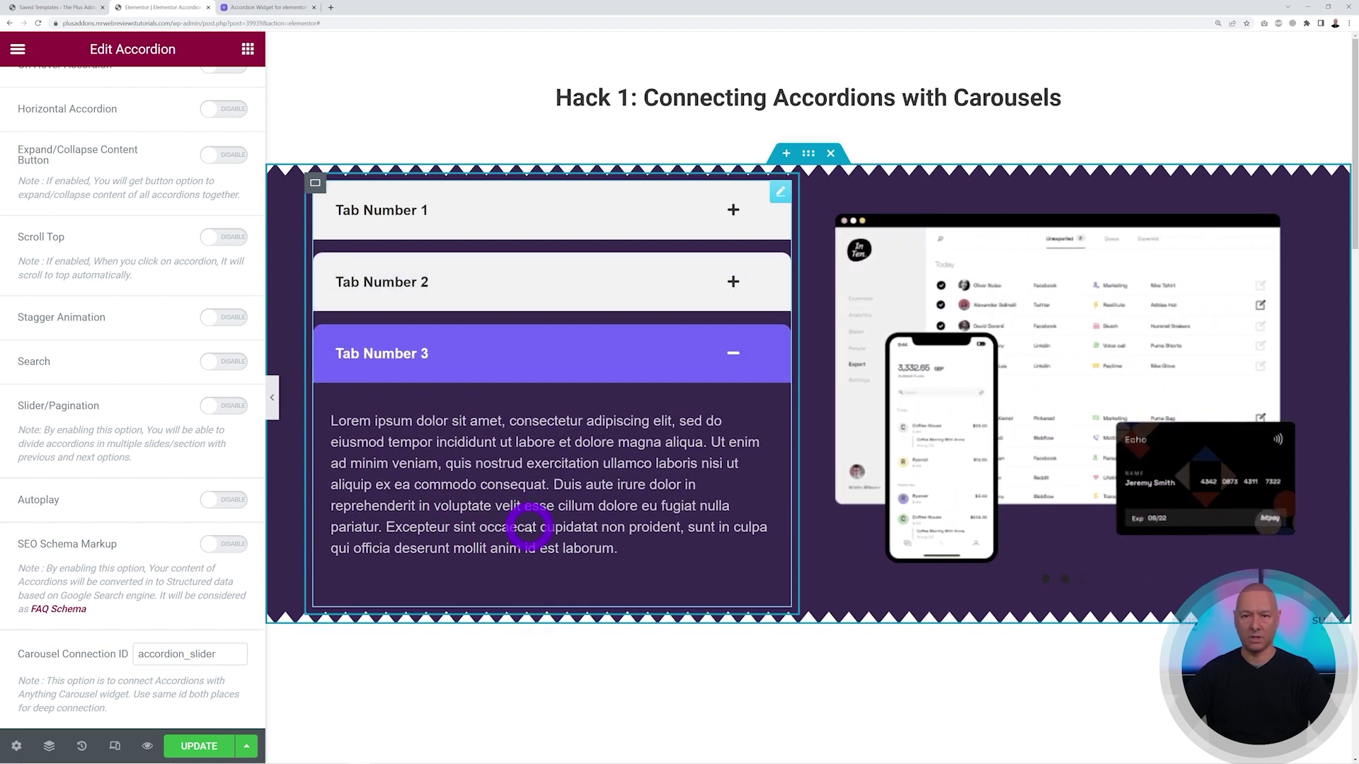
pyautogui.click(461, 290)
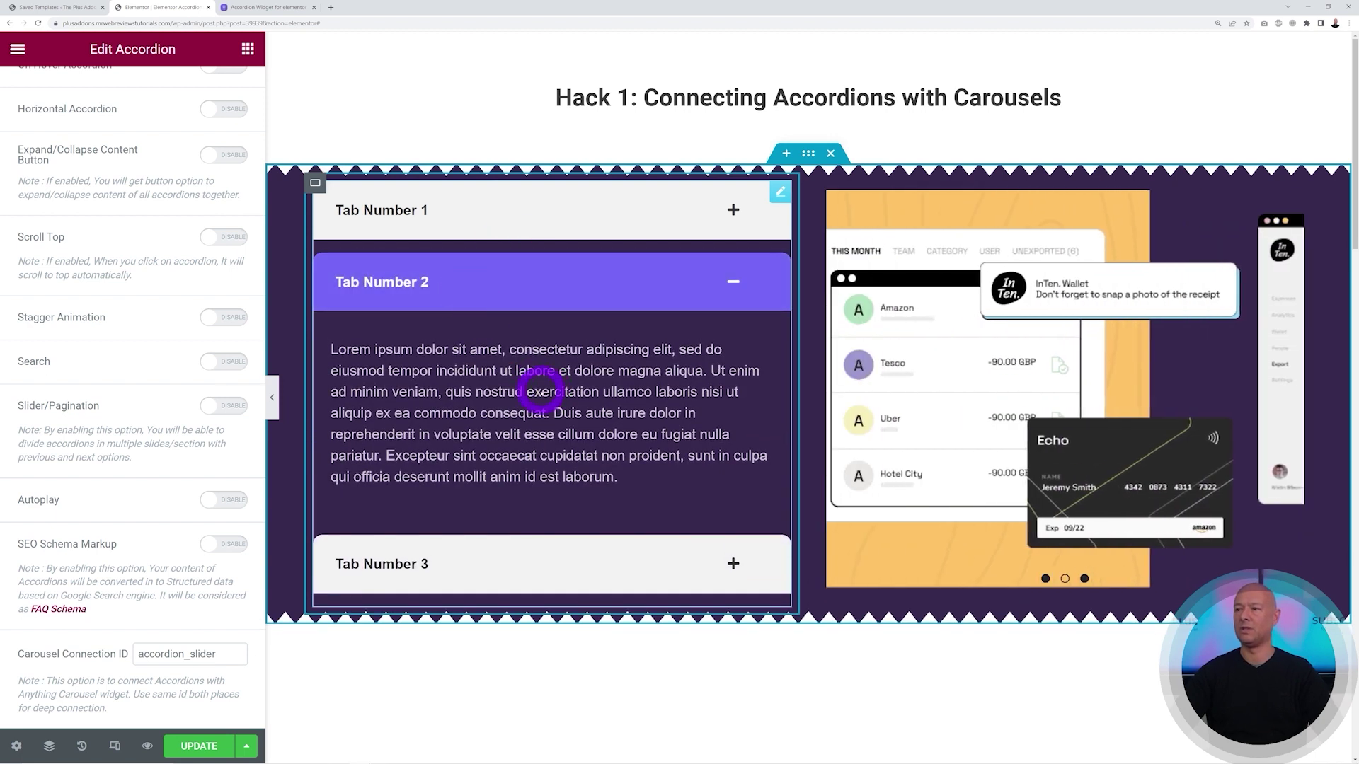
pyautogui.click(436, 216)
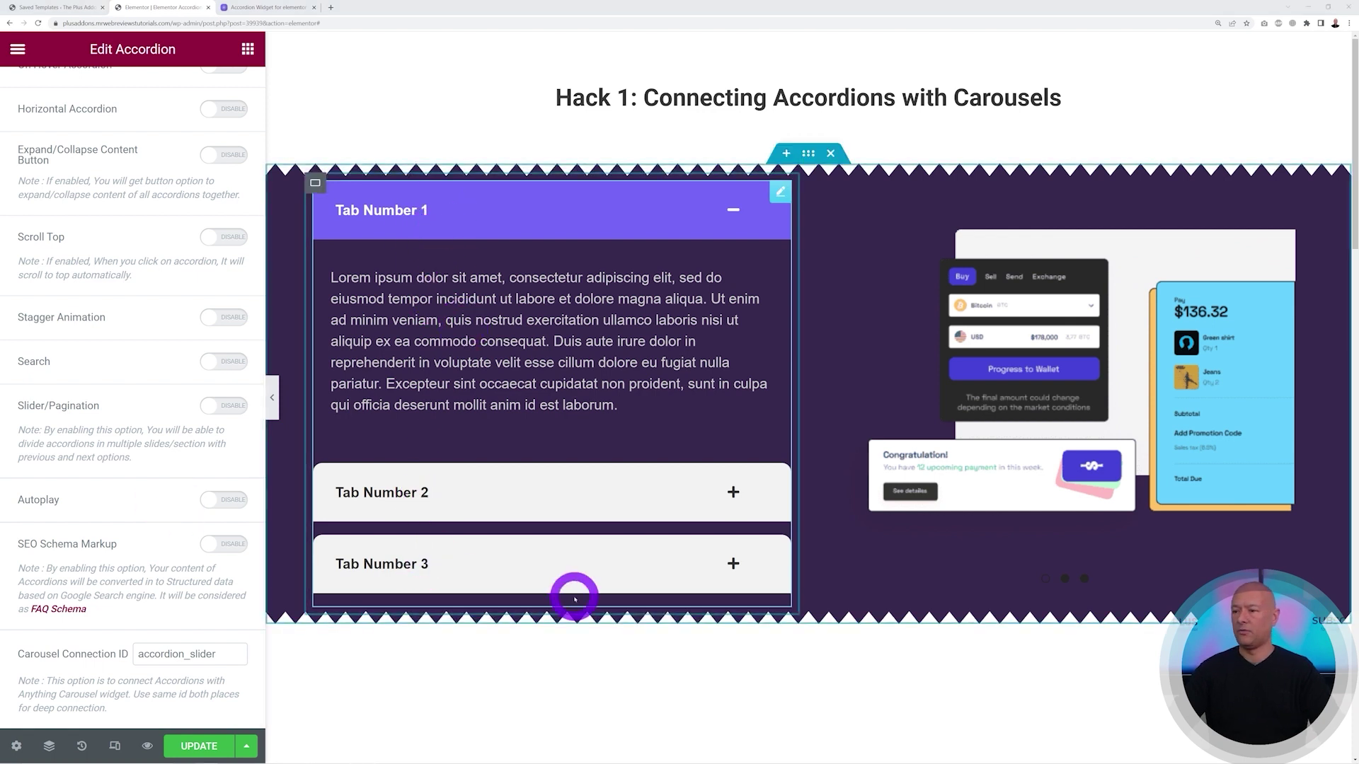
# Step: Advance the carousel to slides 2 and 3 with its dots, confirming the accordion follows
pyautogui.click(1088, 374)
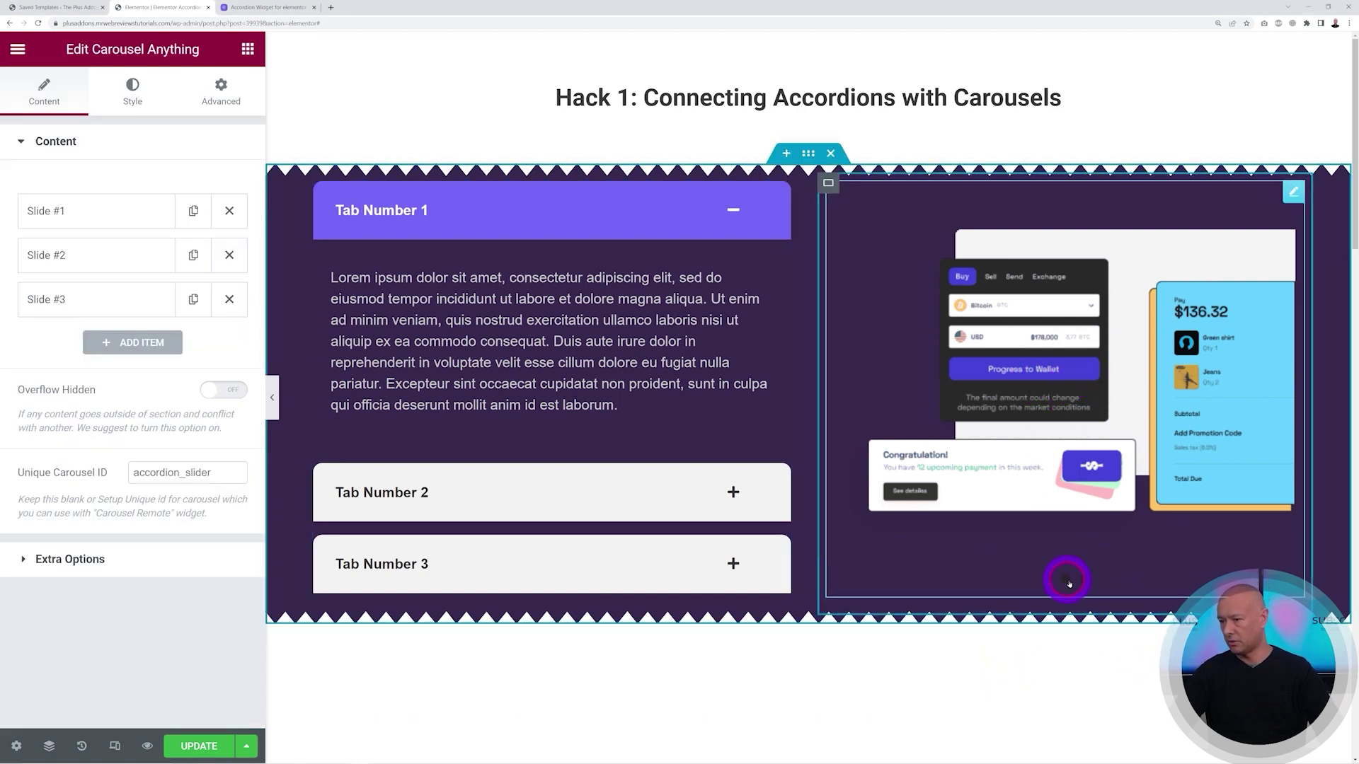
pyautogui.click(1068, 580)
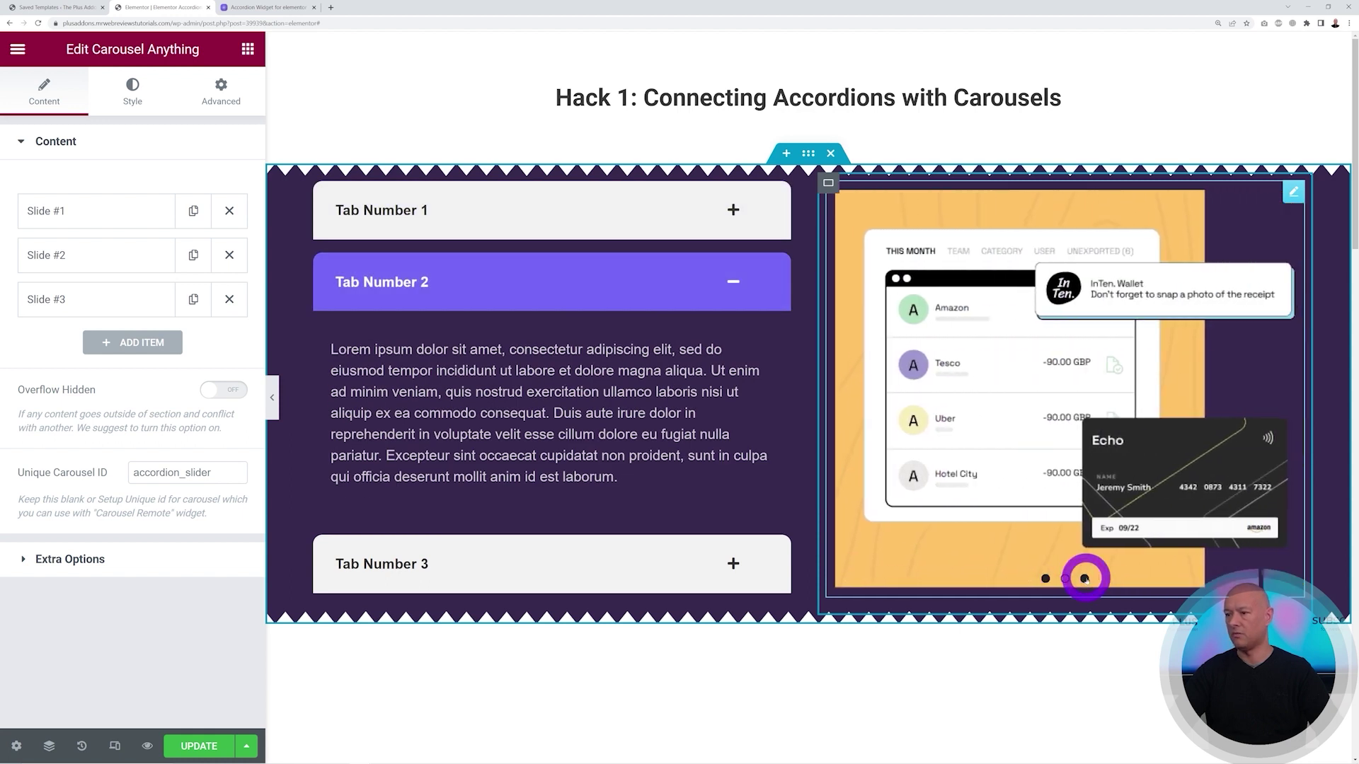
pyautogui.click(1084, 578)
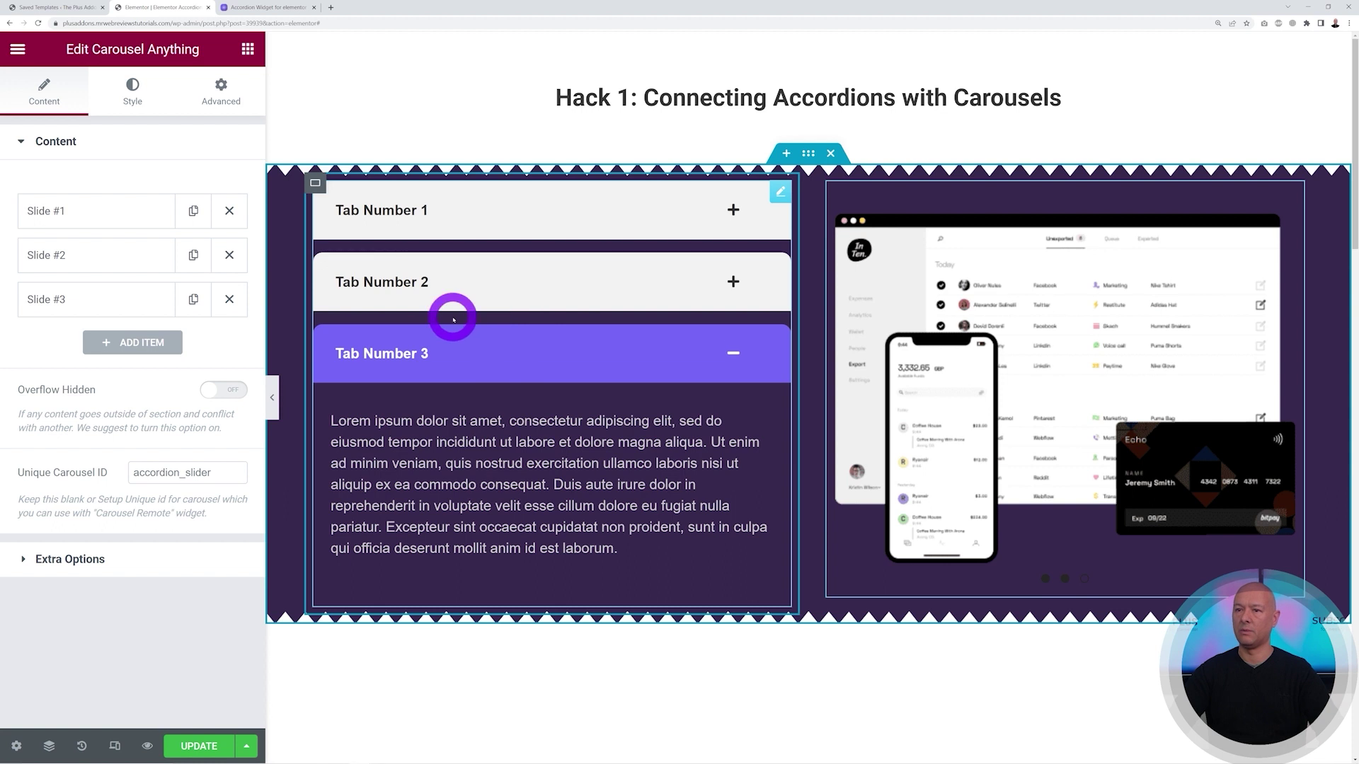
pyautogui.click(132, 91)
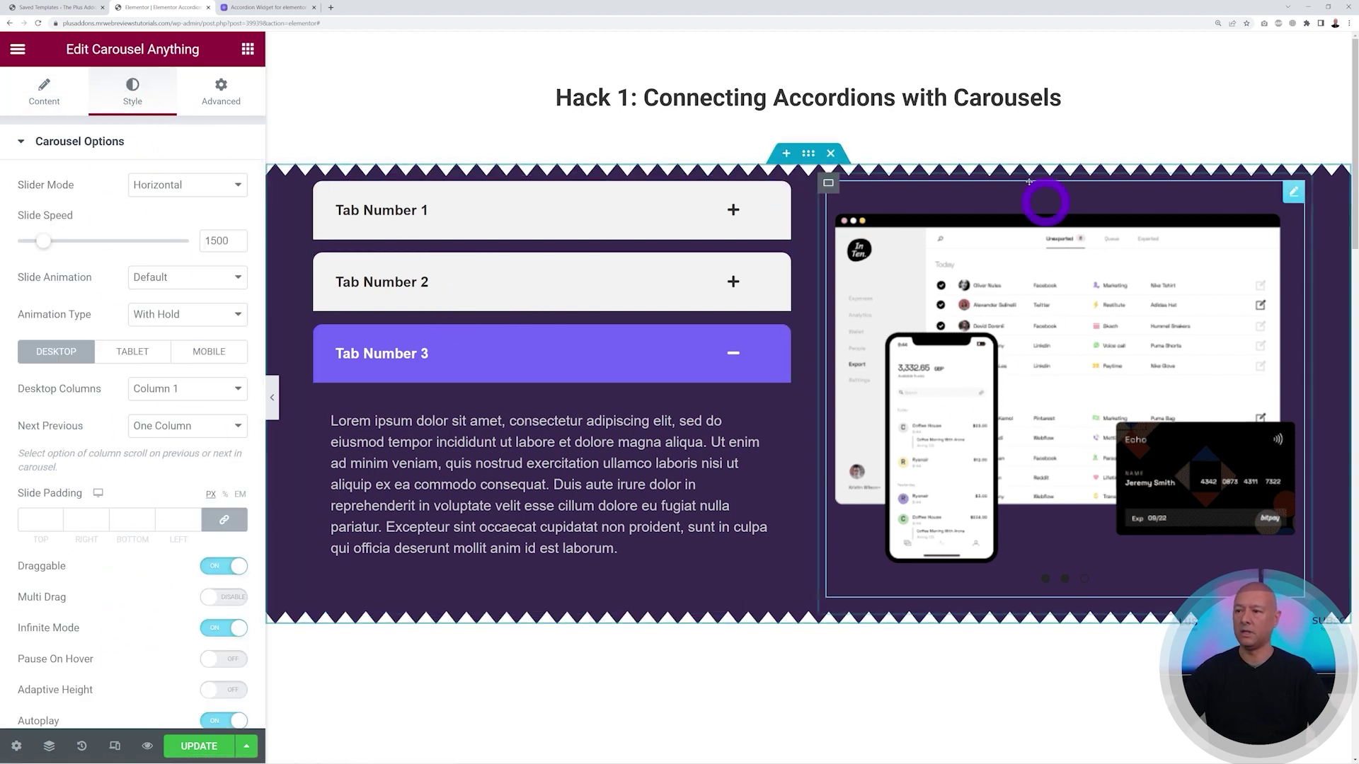
# Step: Switch Show Dots off in the carousel's Style > Carousel Options, leaving autoplay at 3000
pyautogui.scroll(-2, 128, 496)
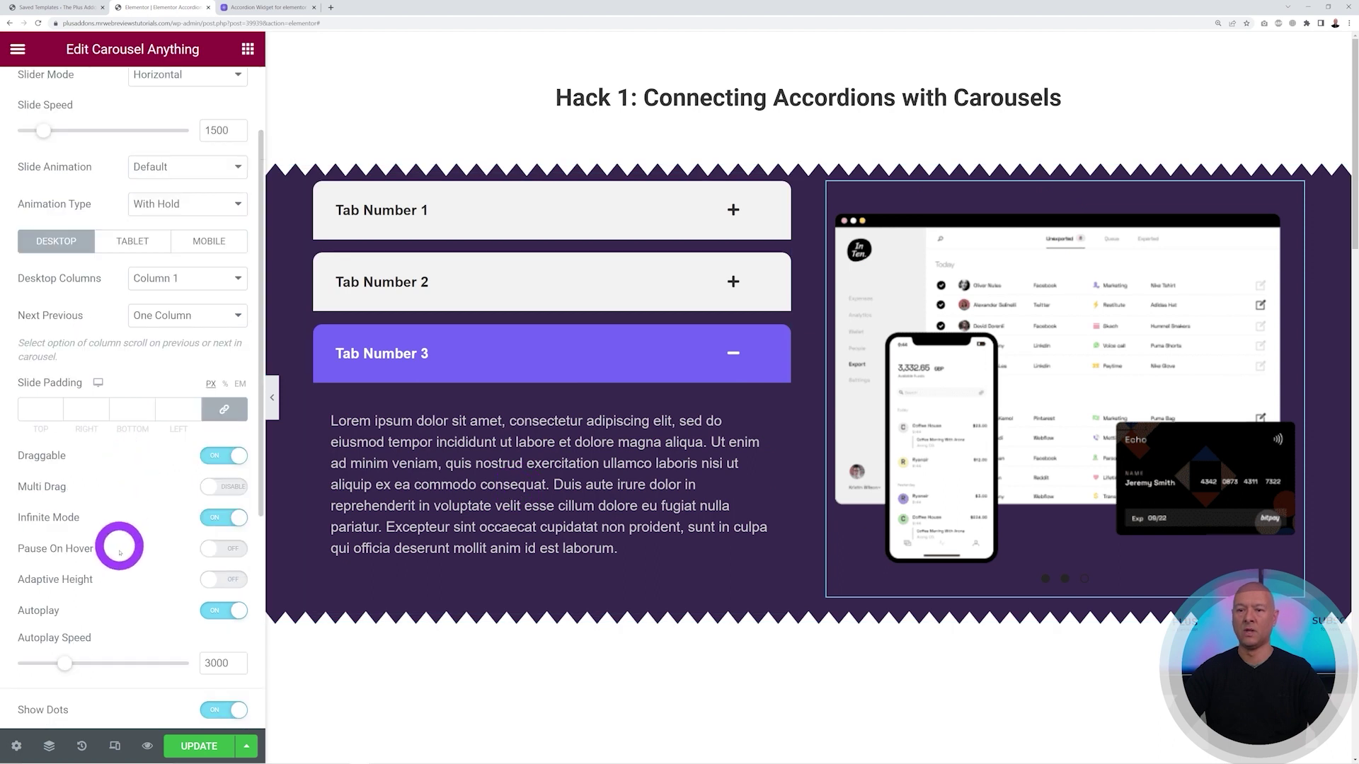
pyautogui.moveTo(1128, 404); pyautogui.dragTo(905, 406)
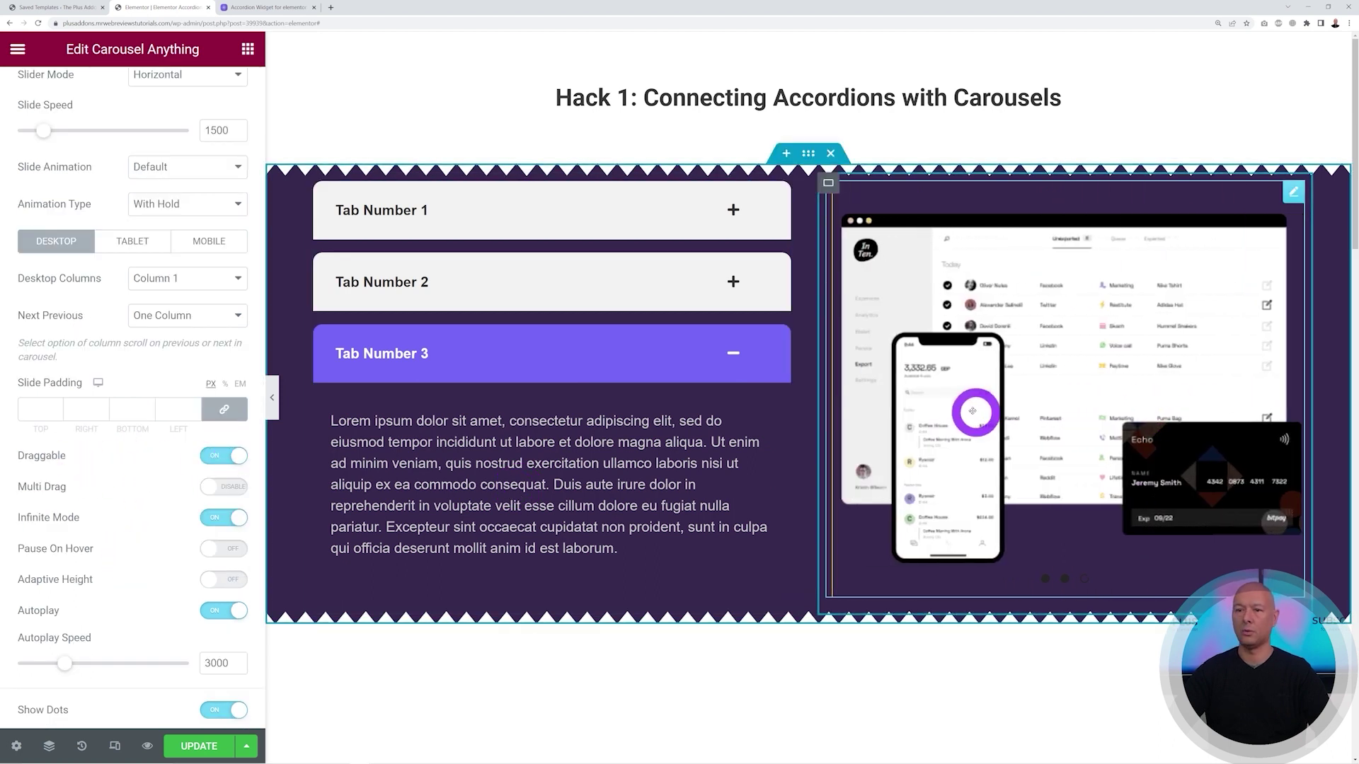
pyautogui.scroll(-2, 142, 524)
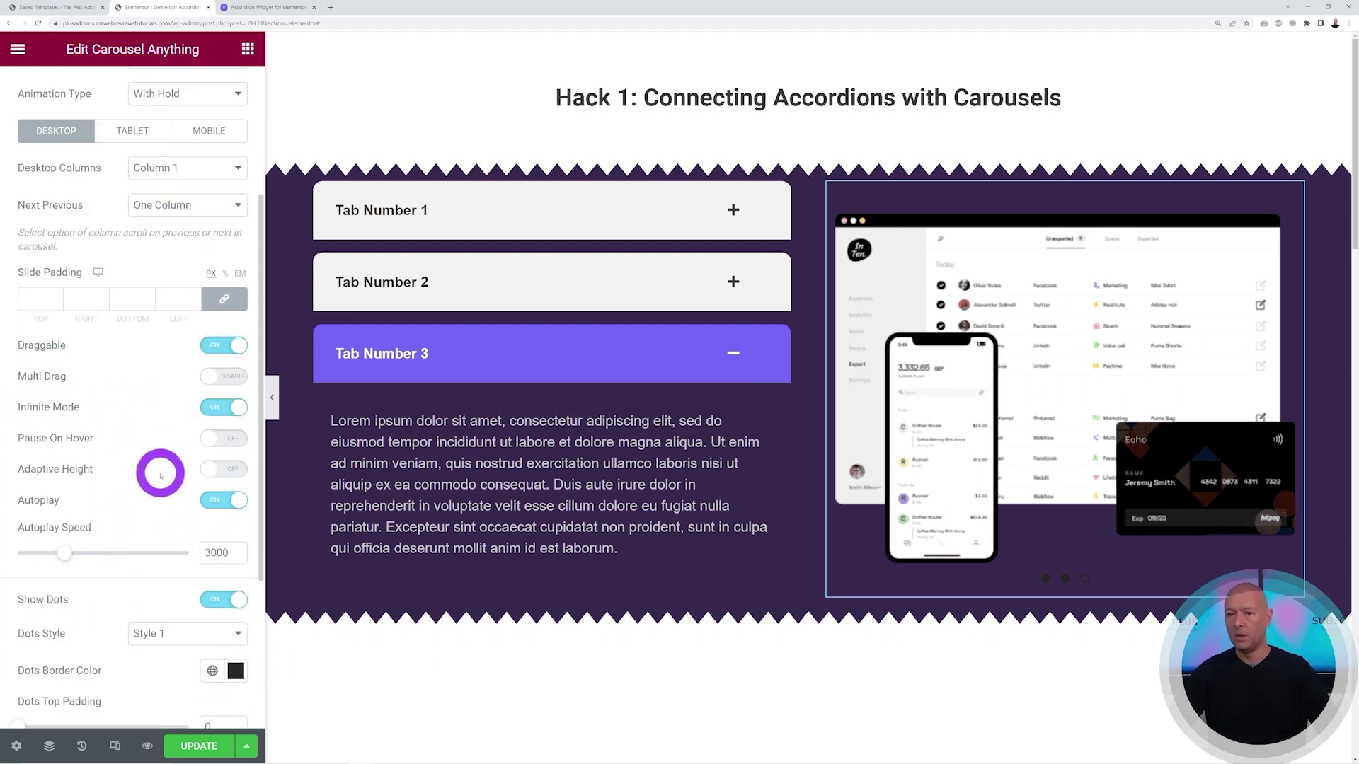
pyautogui.scroll(-2, 153, 482)
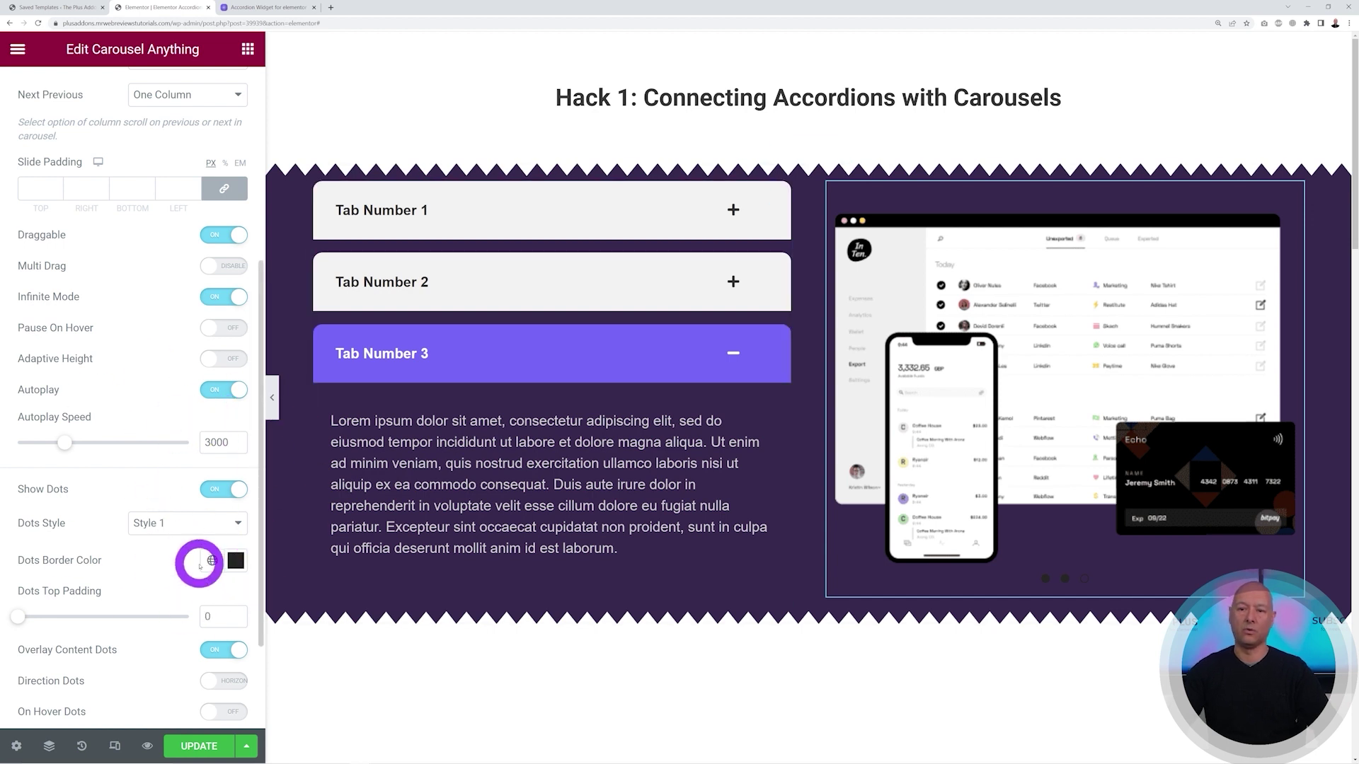
pyautogui.click(234, 490)
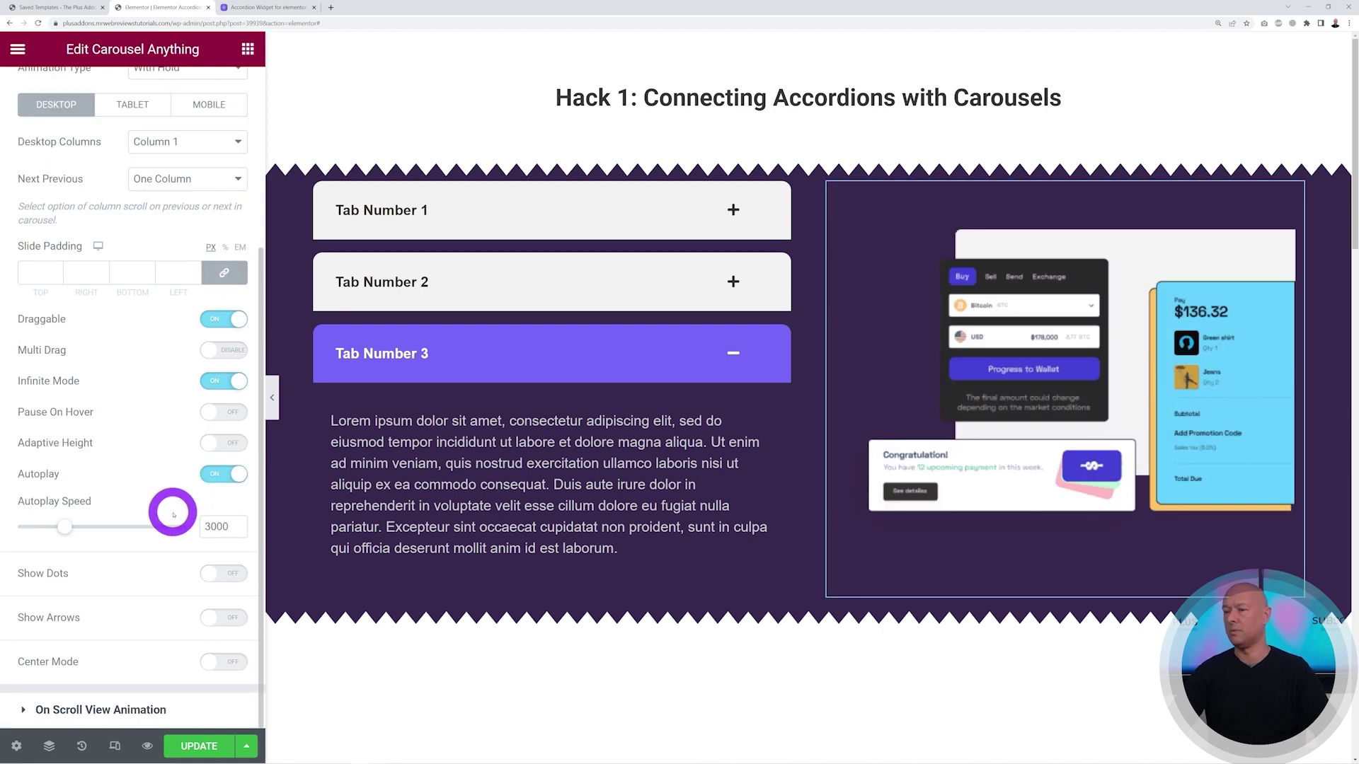
pyautogui.scroll(4, 153, 548)
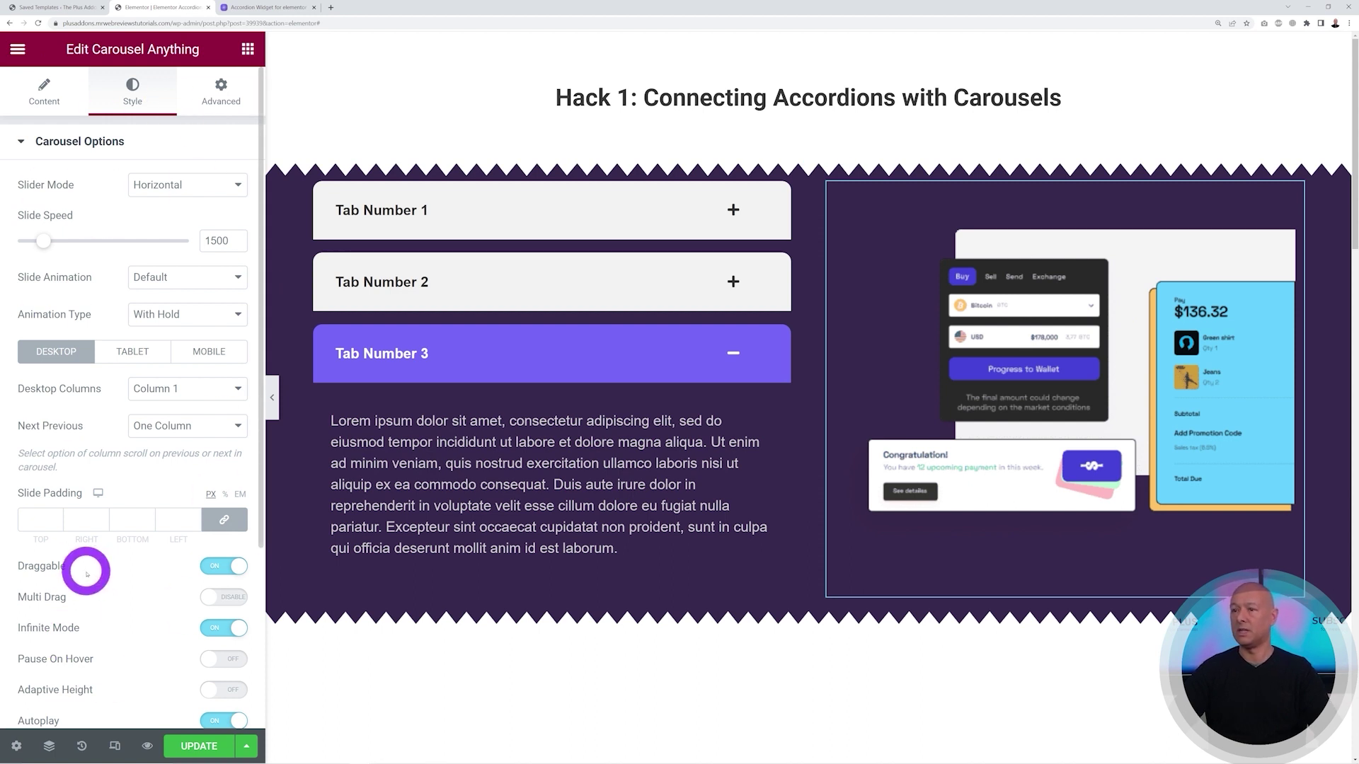
pyautogui.moveTo(805, 161)
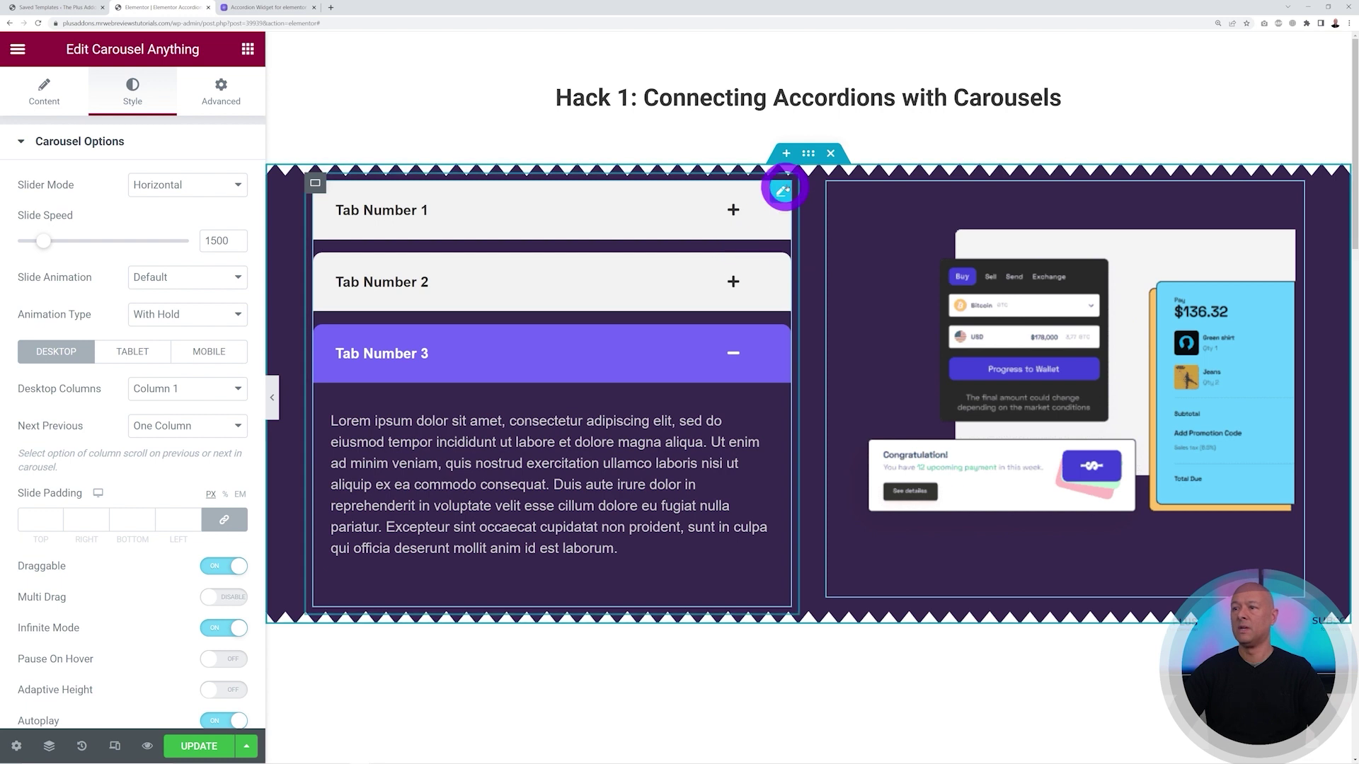
# Step: Unlink the purple zigzag container's padding and set Top to 50 px and Bottom to 20 px
pyautogui.click(807, 160)
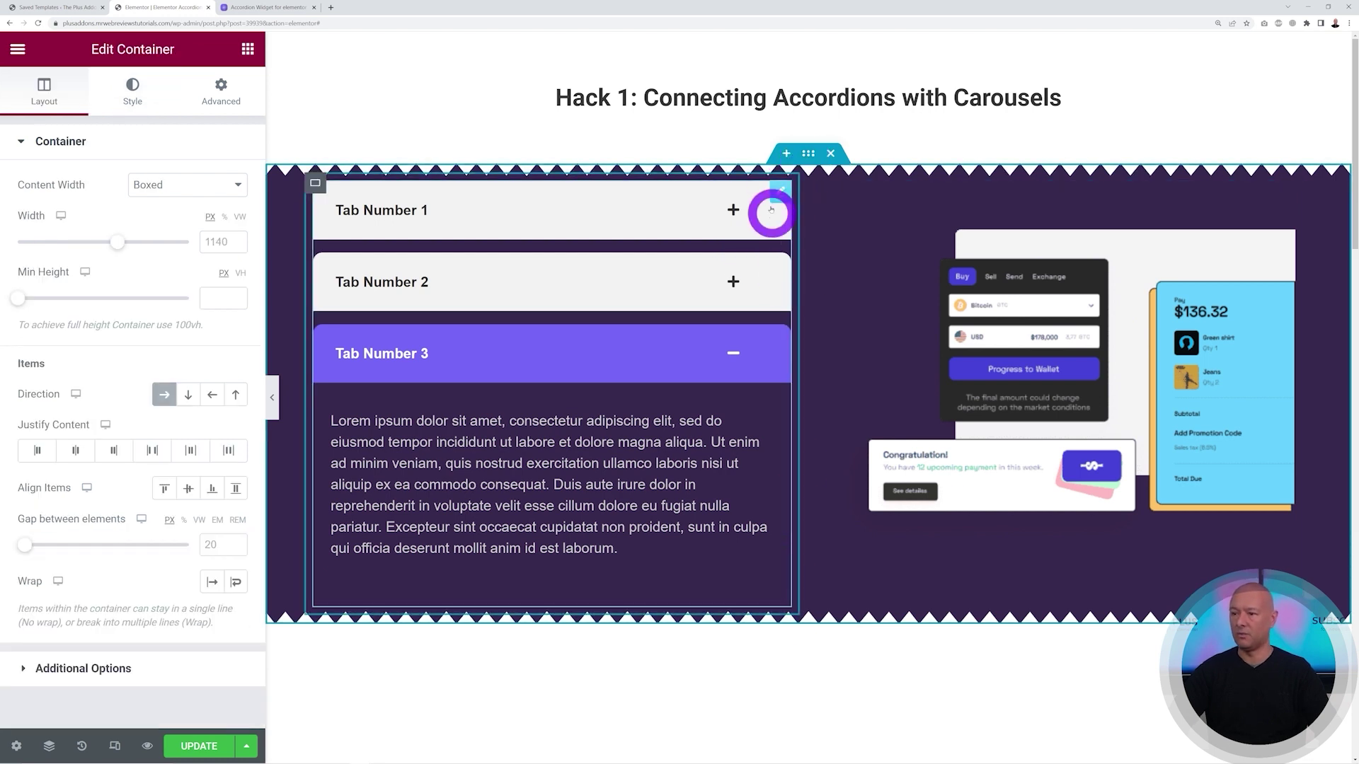
pyautogui.click(225, 94)
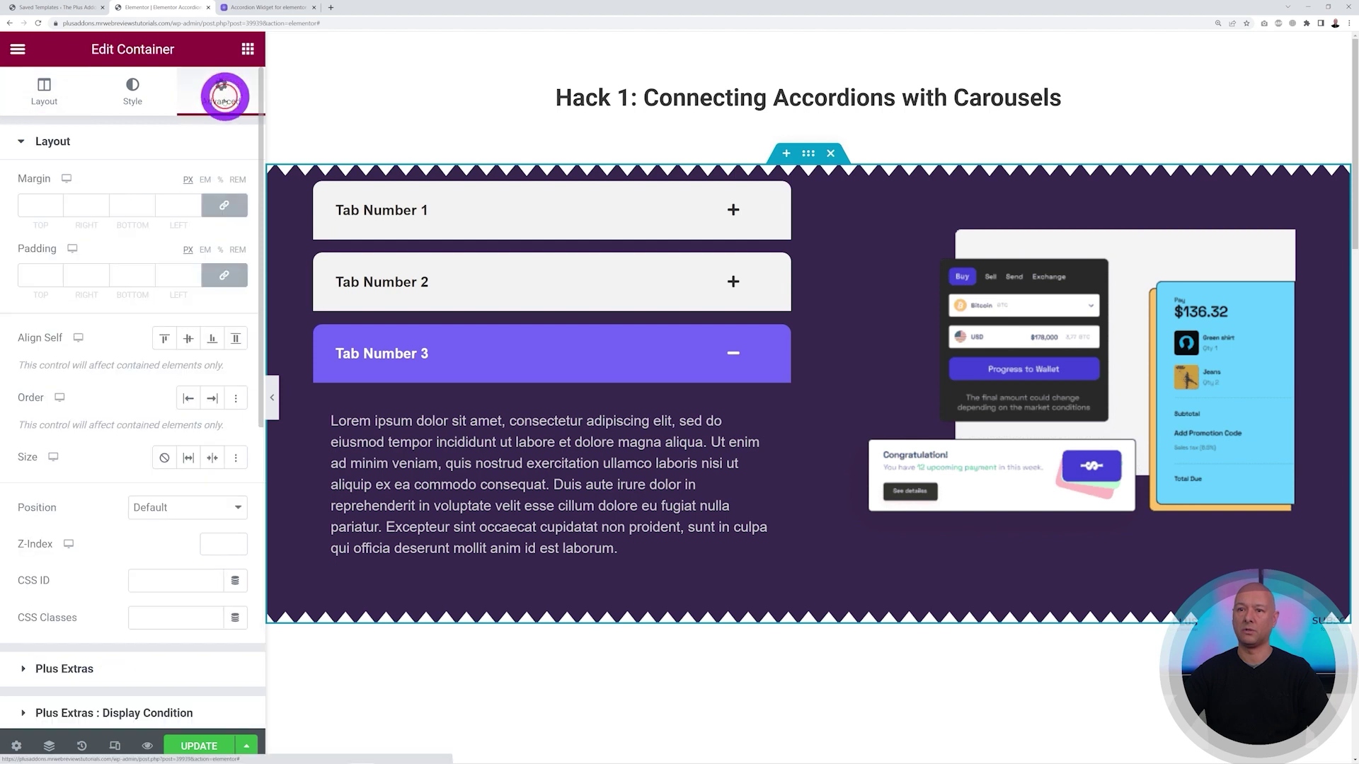
pyautogui.click(225, 277)
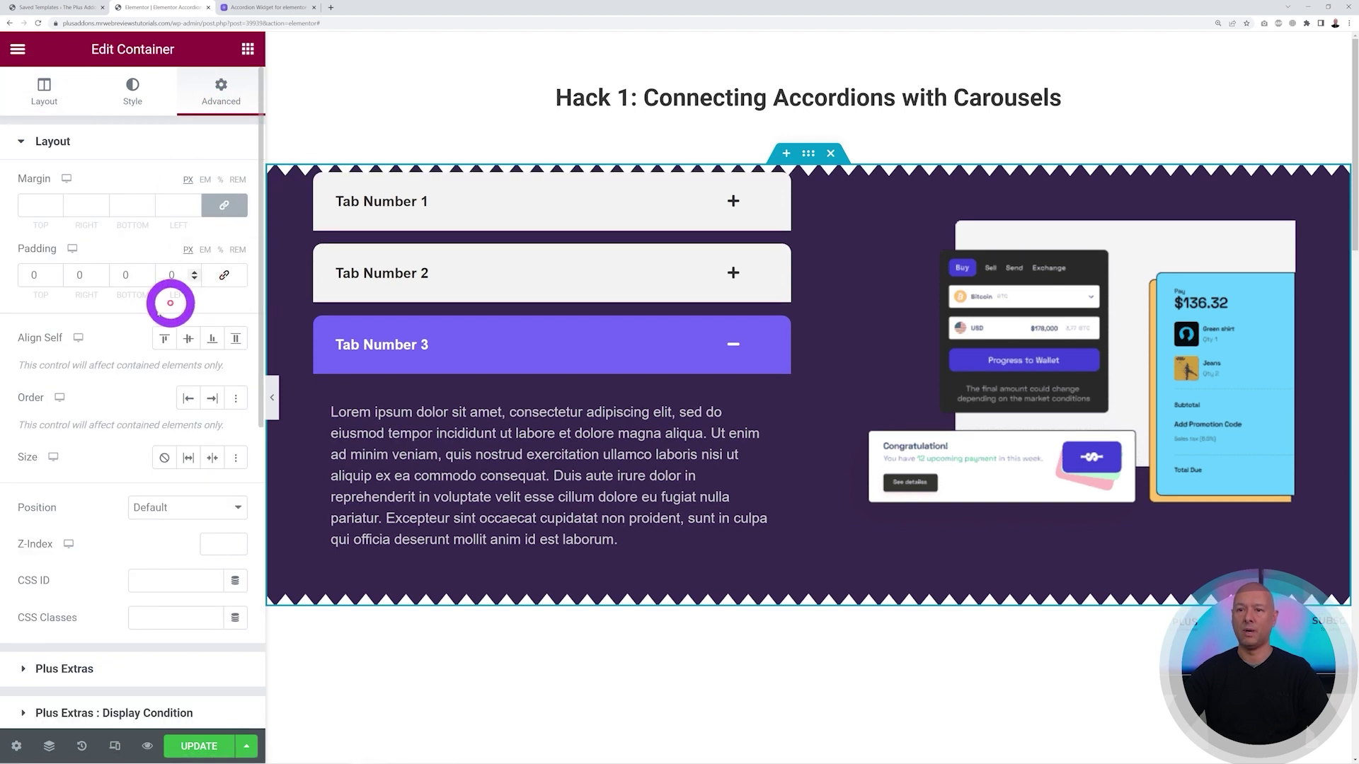
pyautogui.click(26, 274)
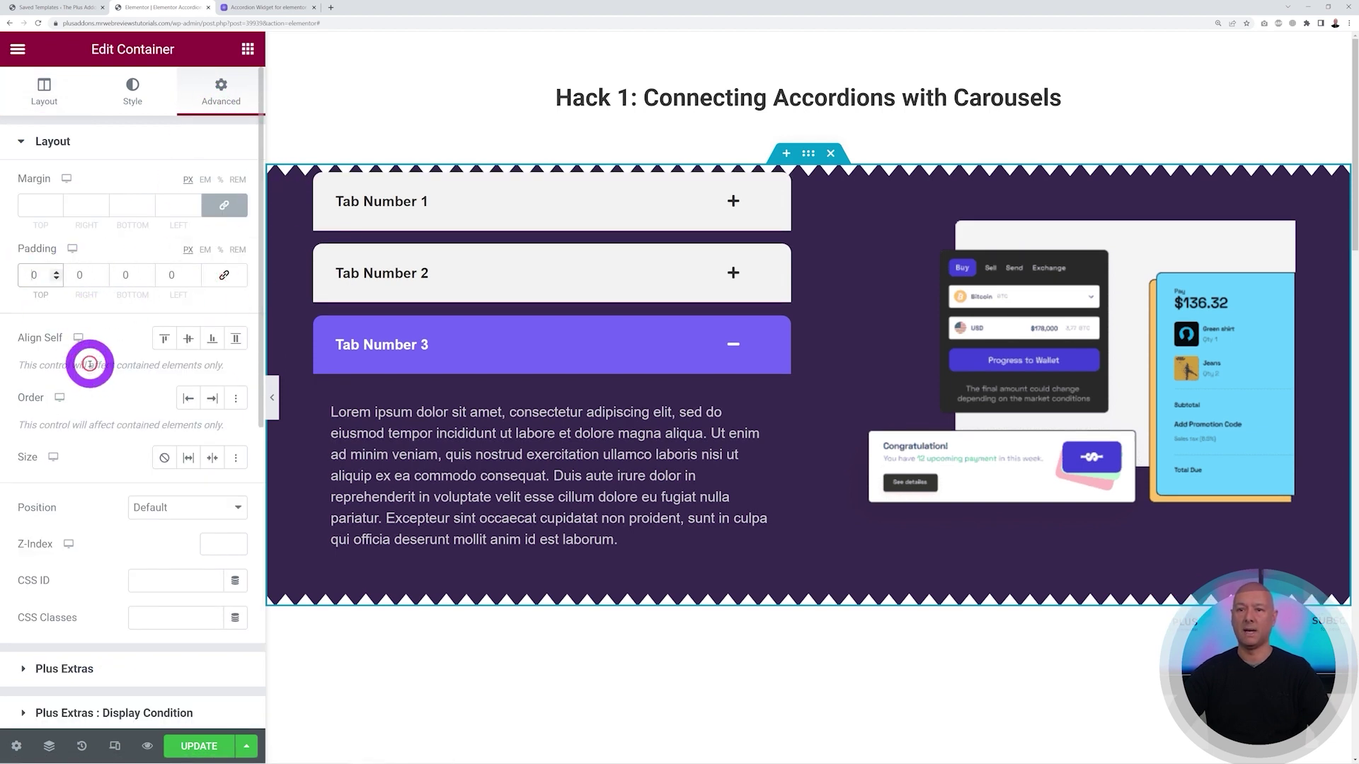
pyautogui.write('50')
pyautogui.click(124, 275)
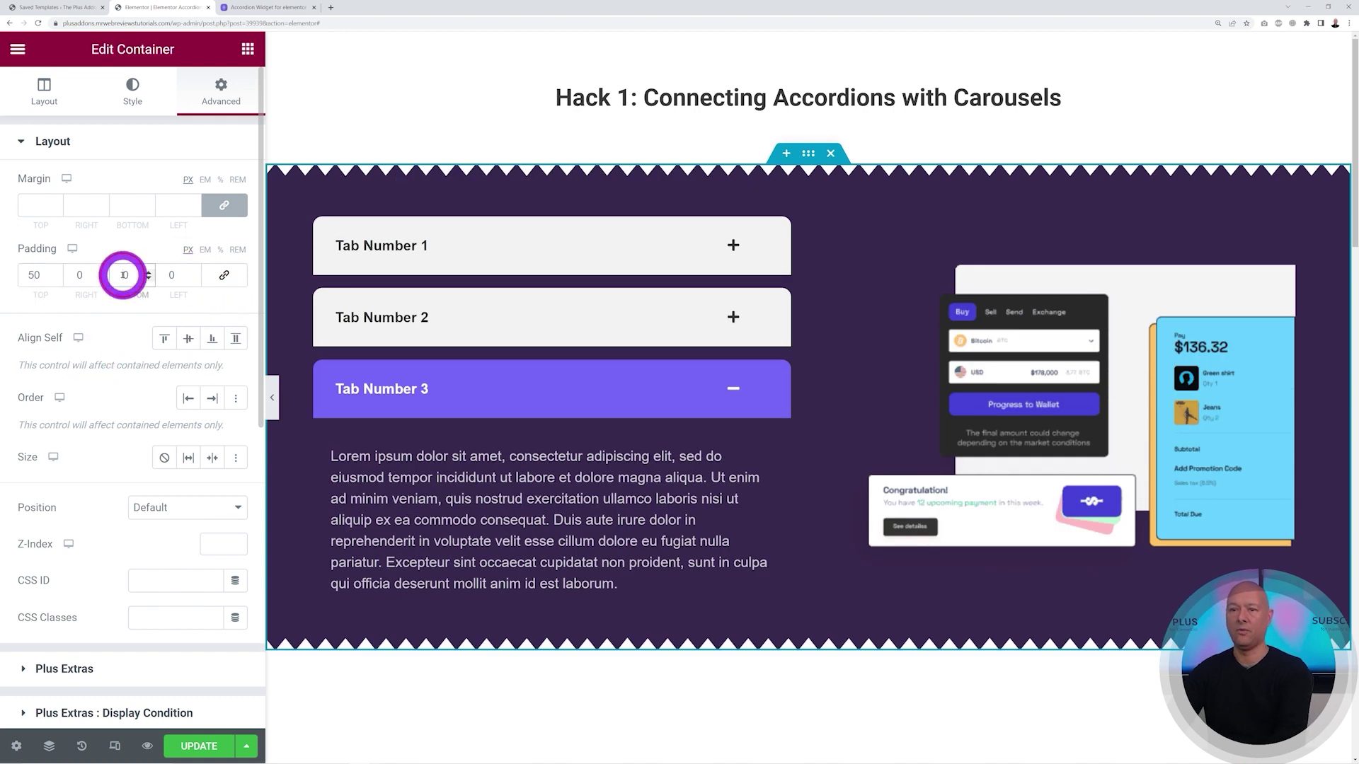
pyautogui.write('50')
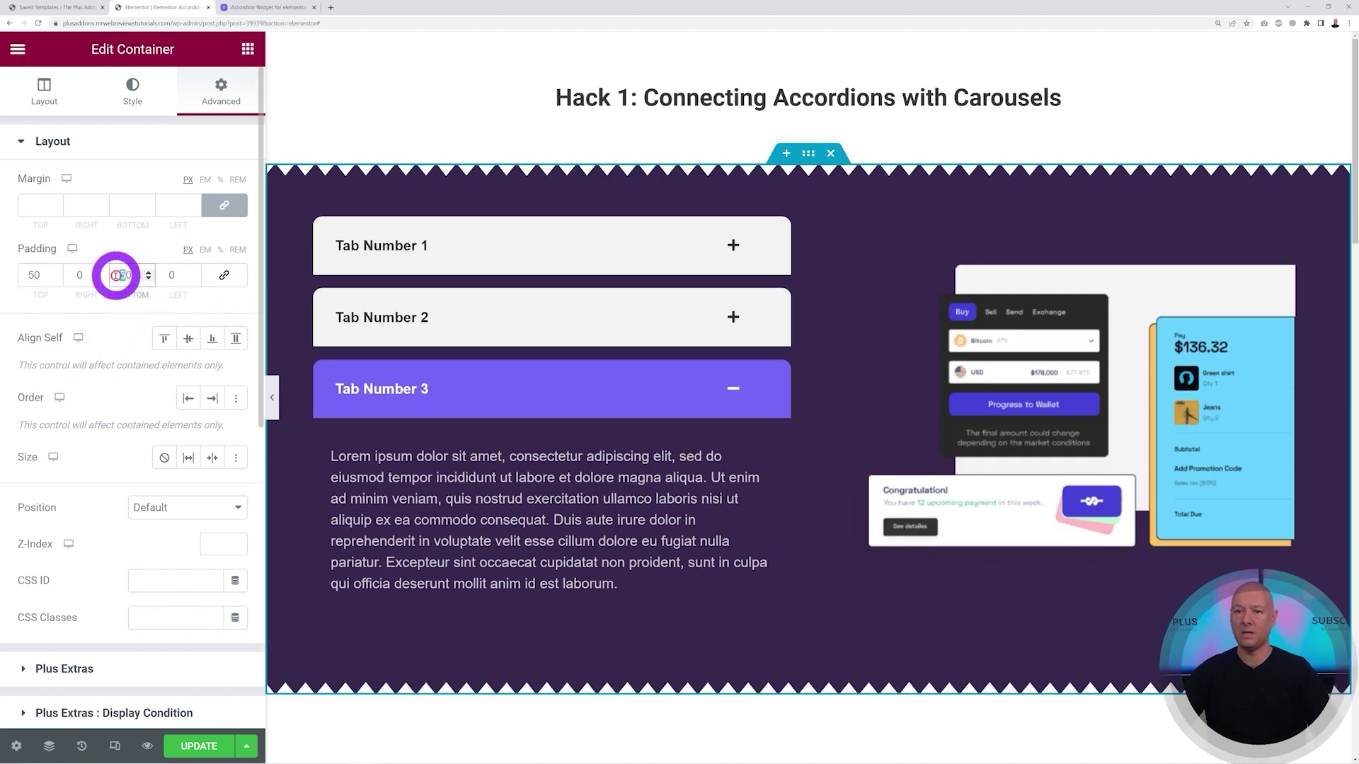
pyautogui.write('20')
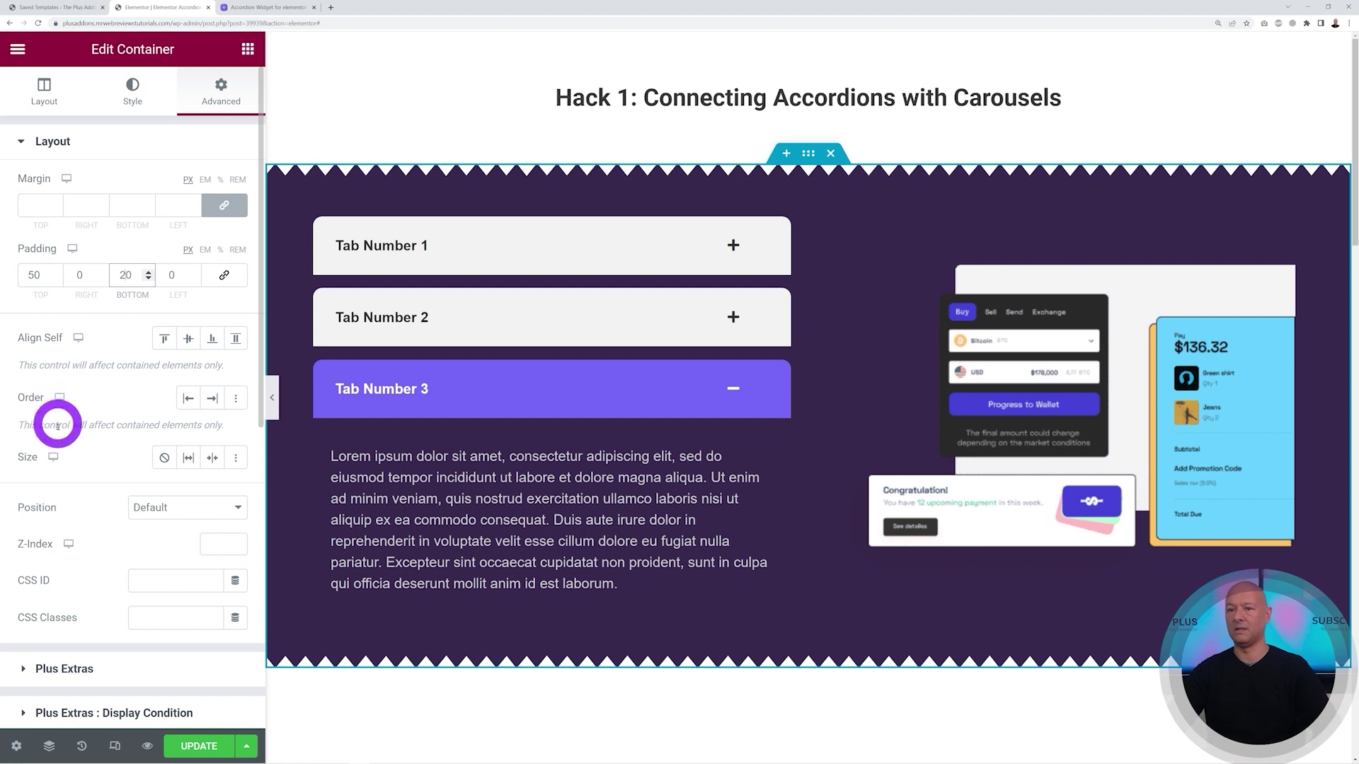